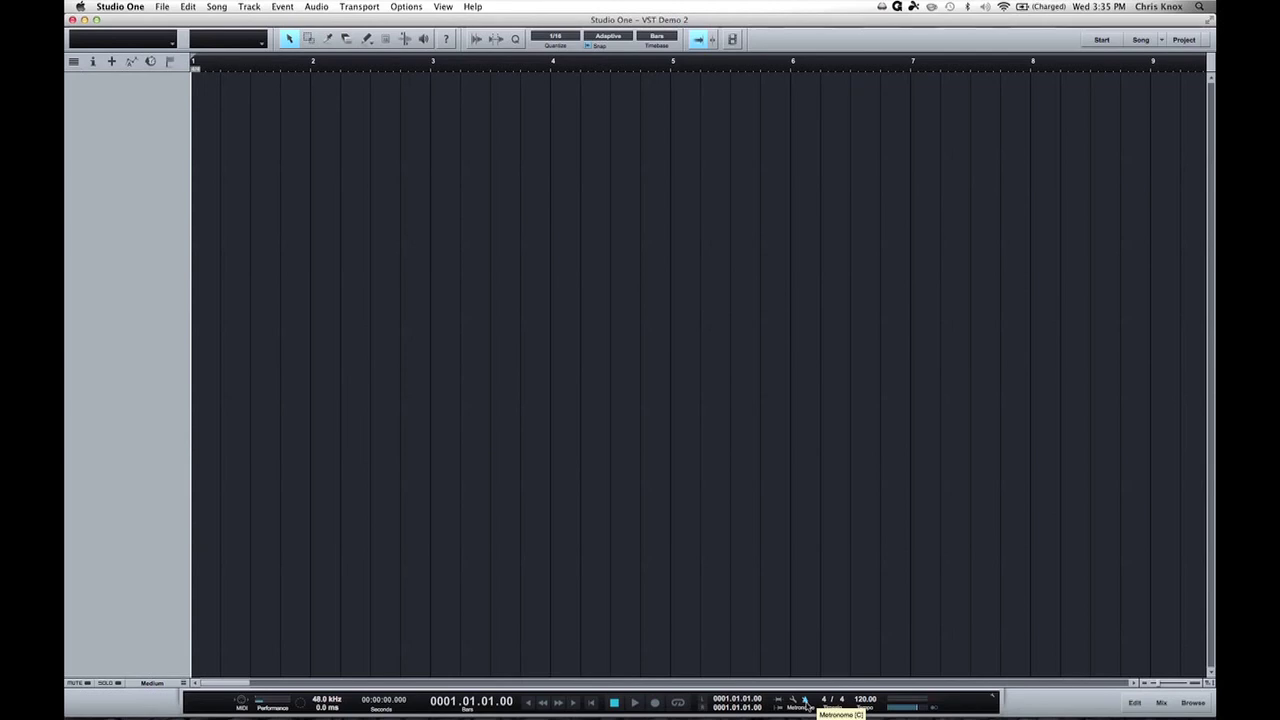
Play the empty song briefly, stop back at bar 1, and show the Instruments browser.
key(space)
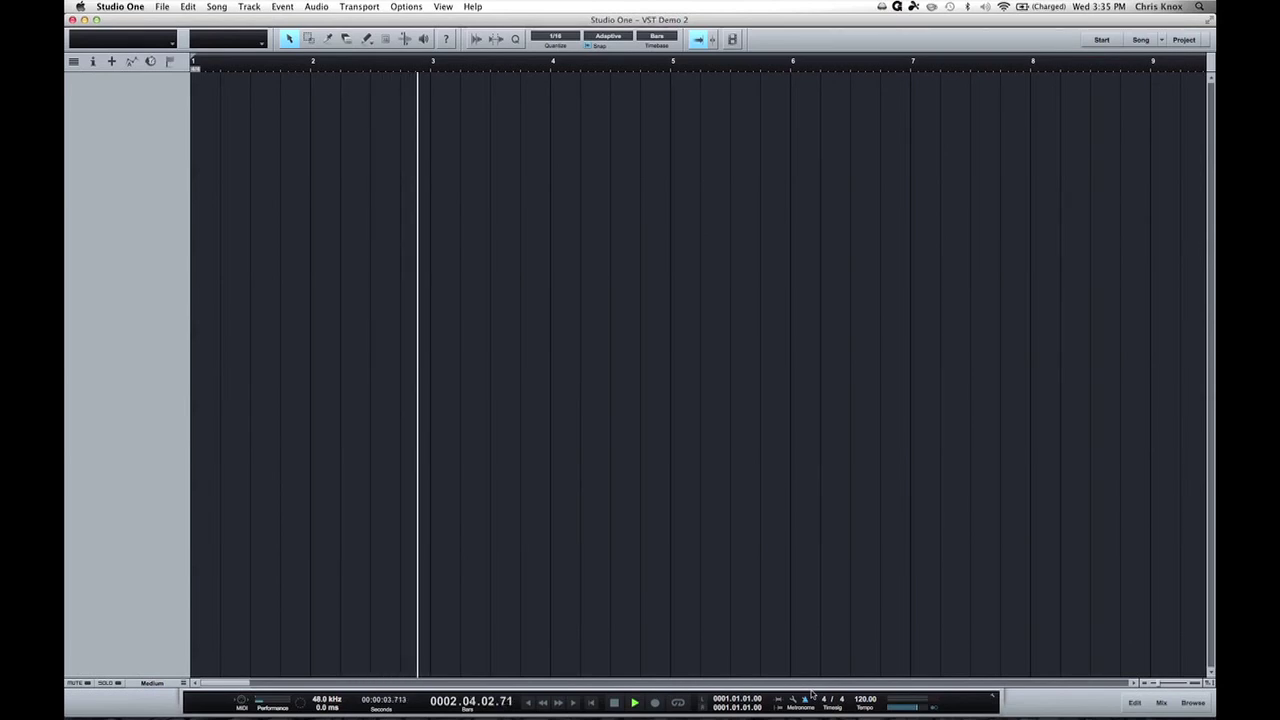
key(space)
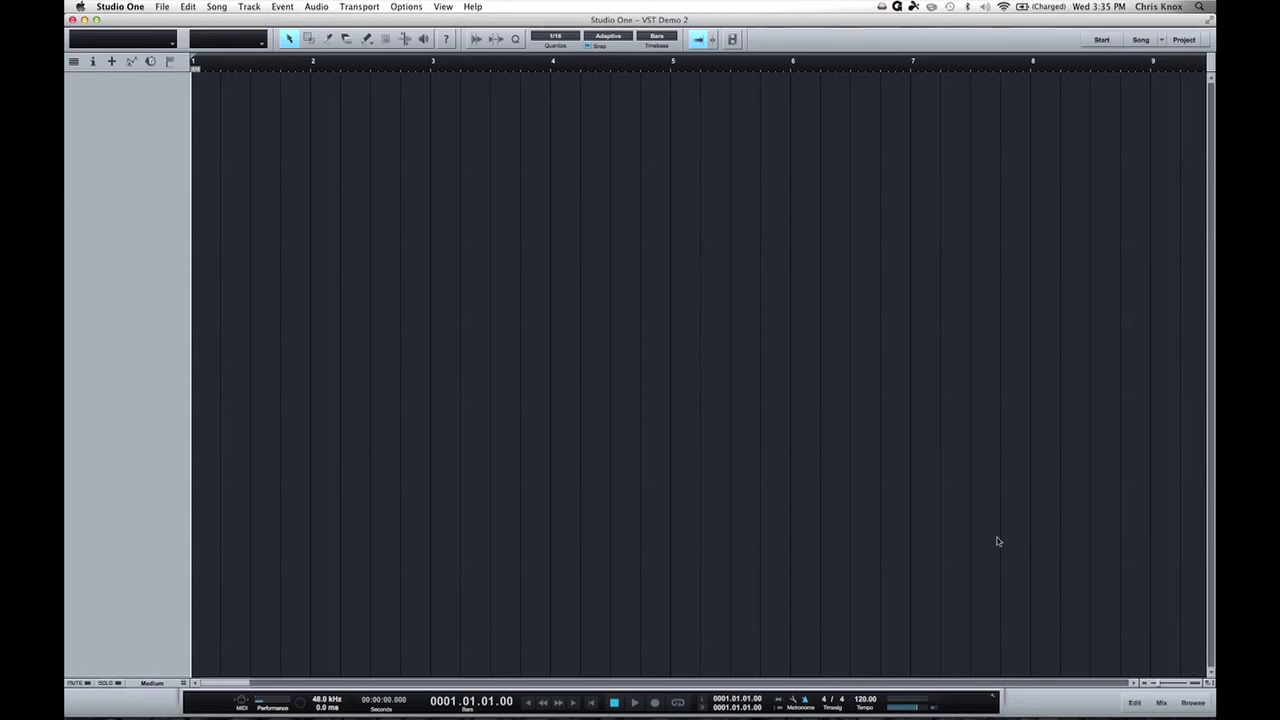
click(1193, 703)
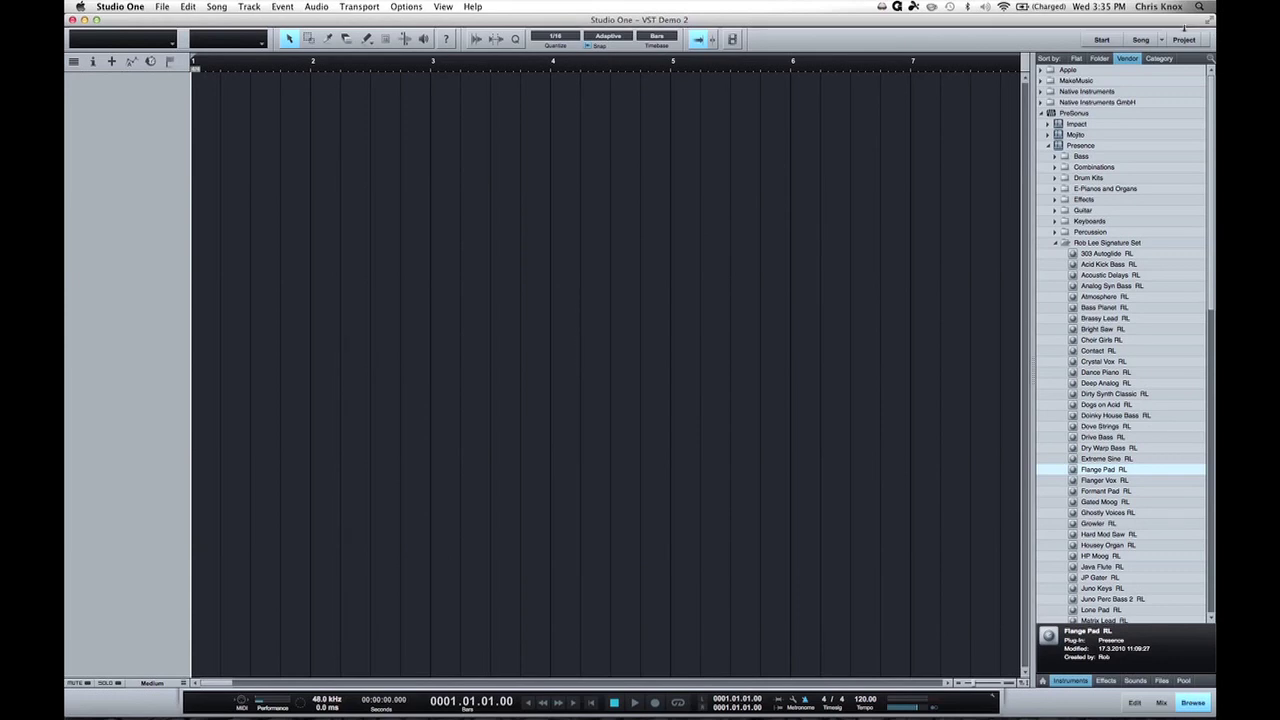
Collapse the Presence folders, expand PreSonus Impact's drum kits, and select Urban Jointz.
click(1049, 146)
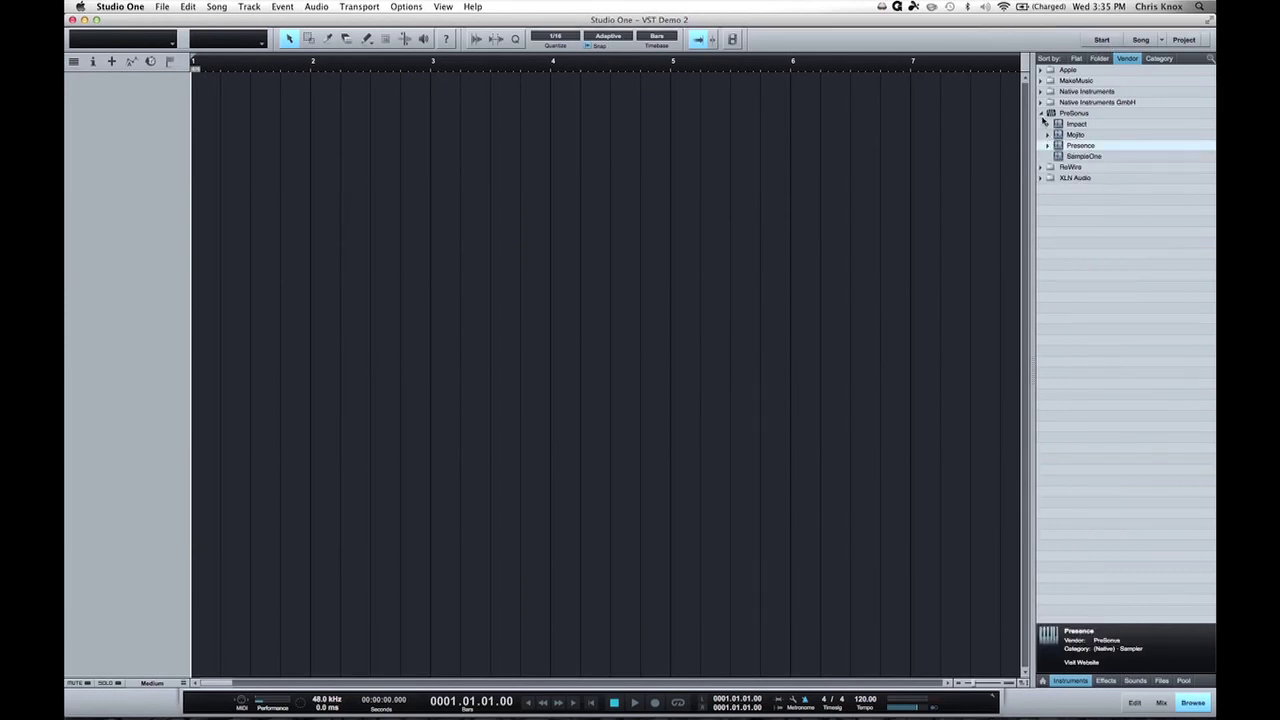
click(1043, 115)
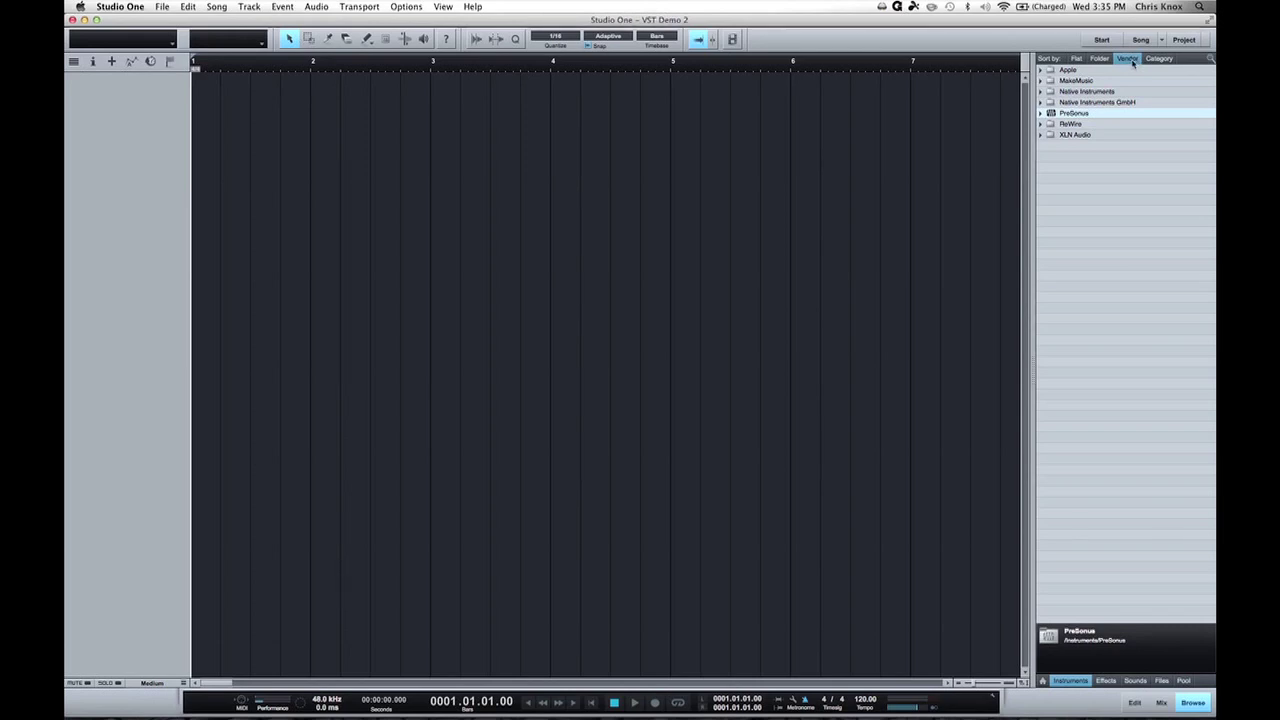
click(1043, 114)
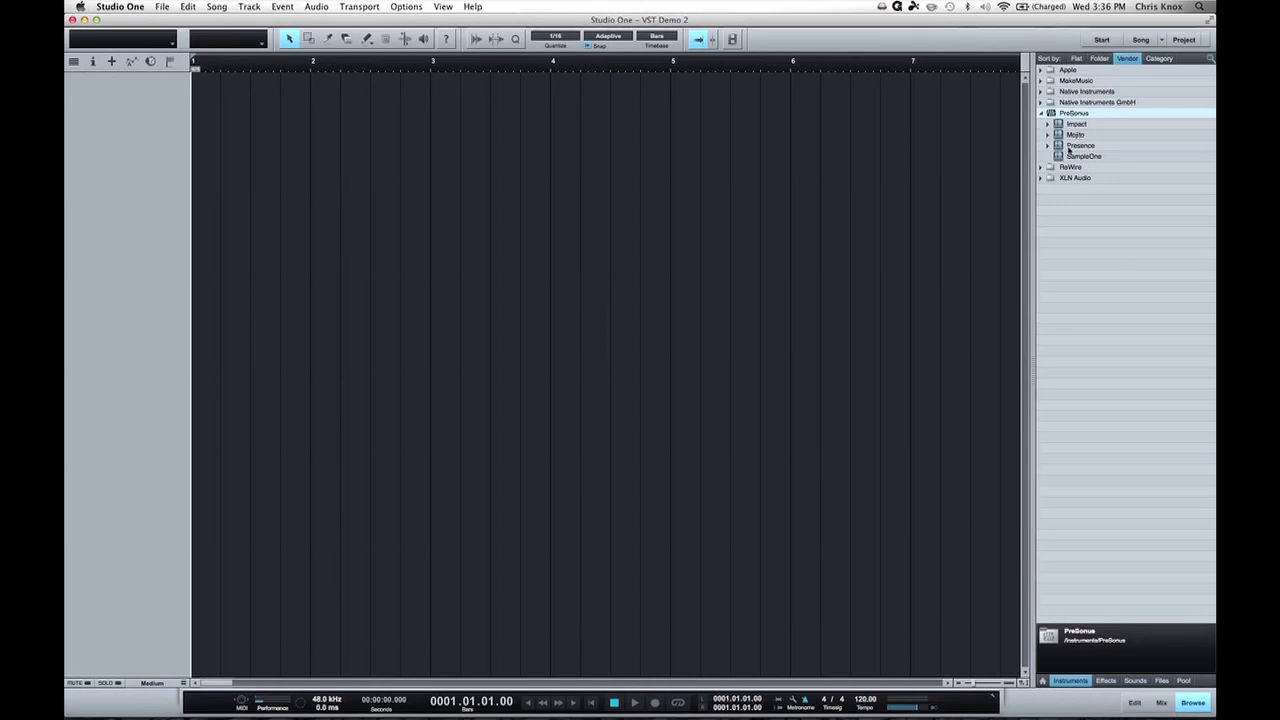
click(1049, 146)
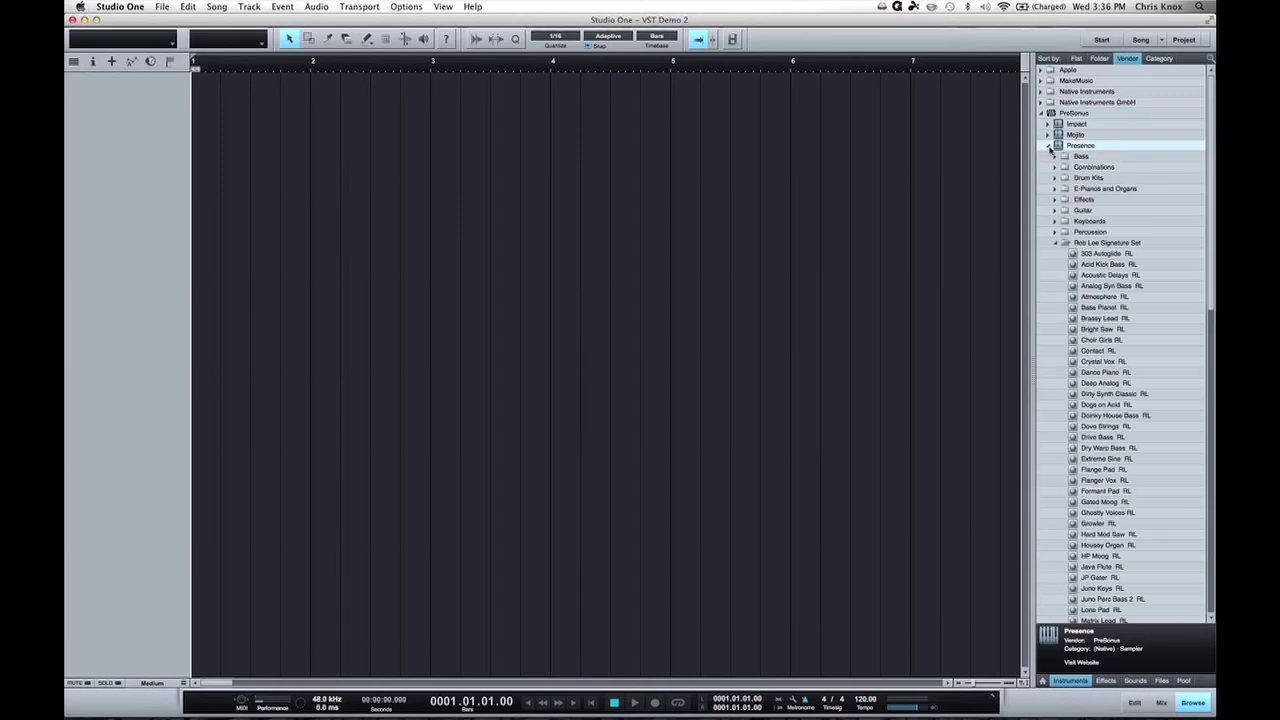
click(1062, 243)
click(1064, 243)
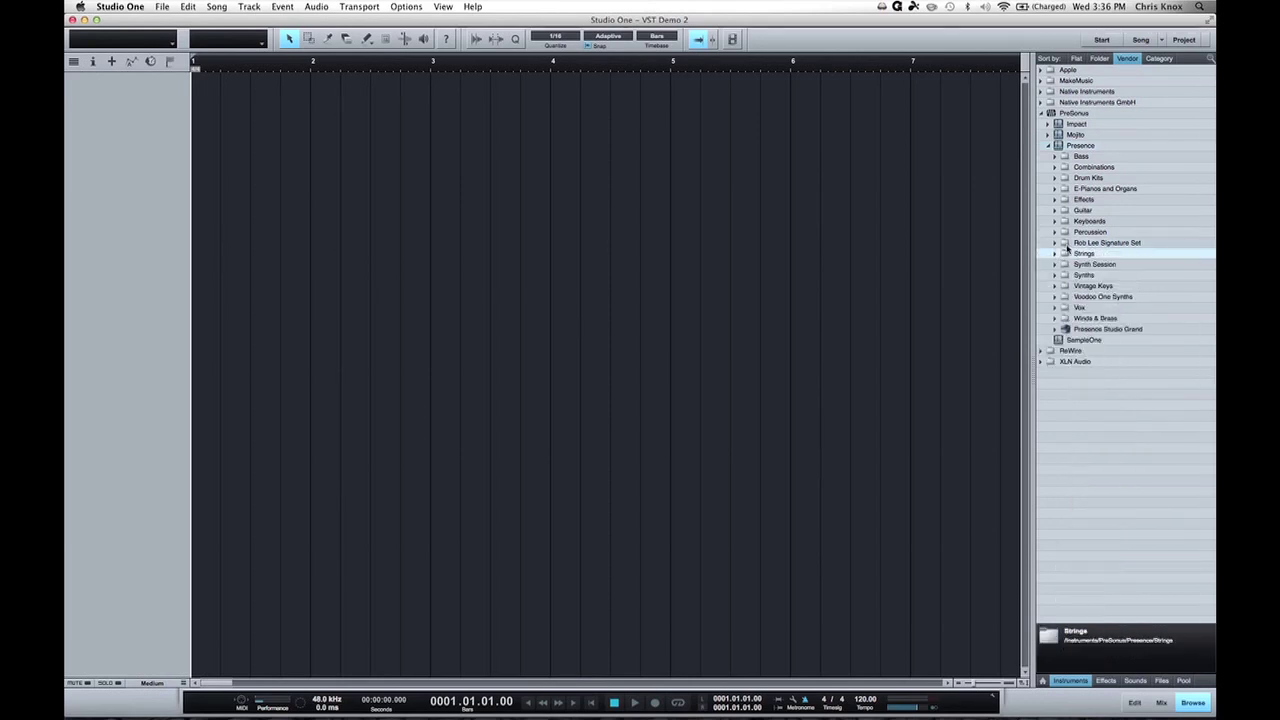
click(1049, 146)
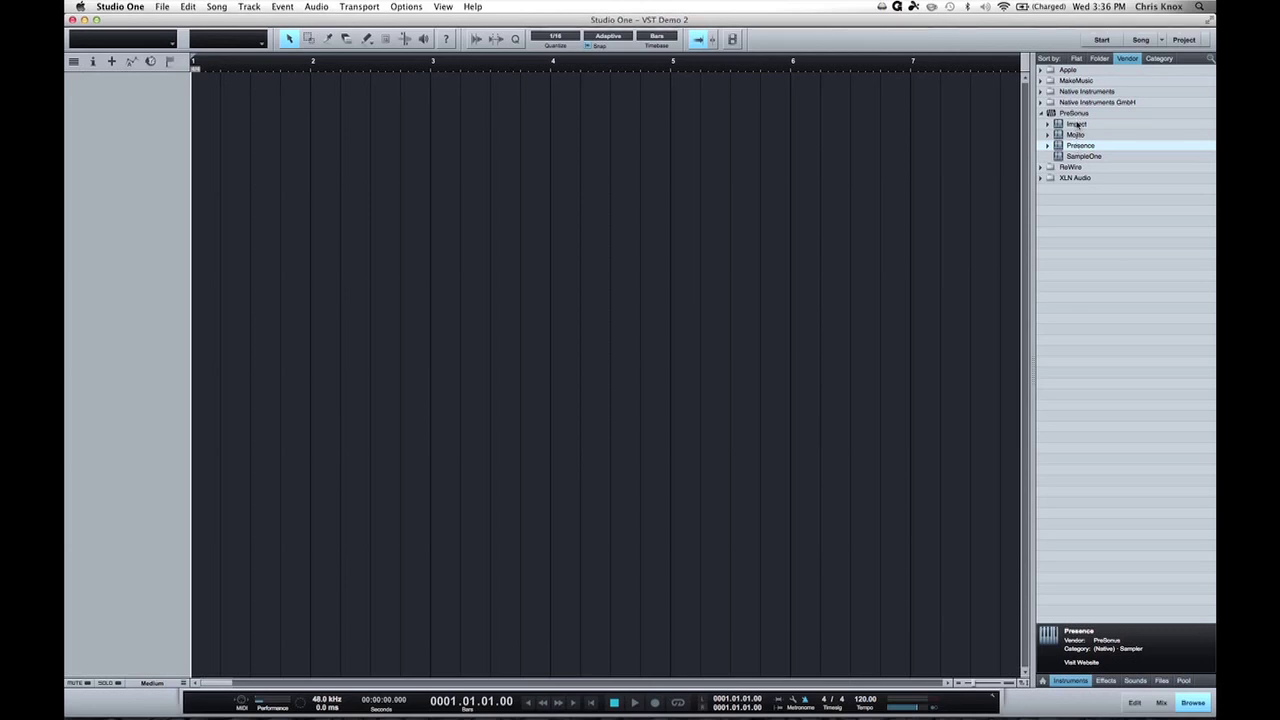
double_click(1077, 125)
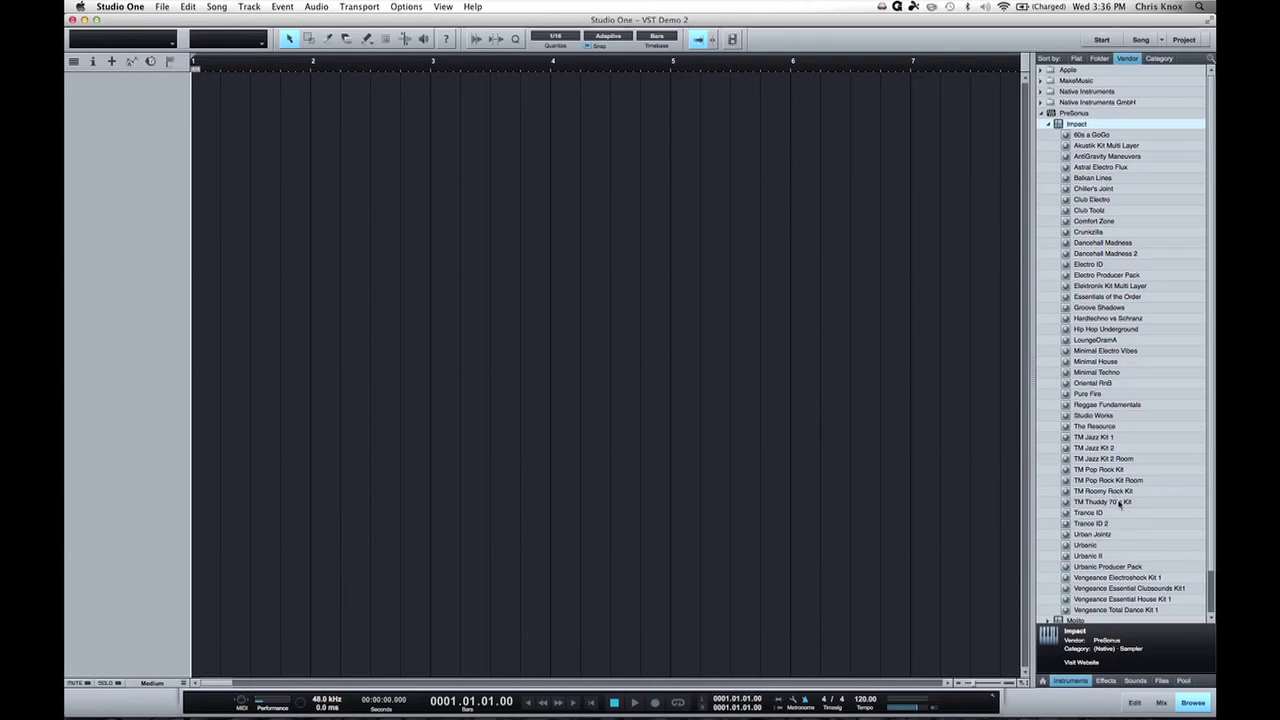
click(1100, 535)
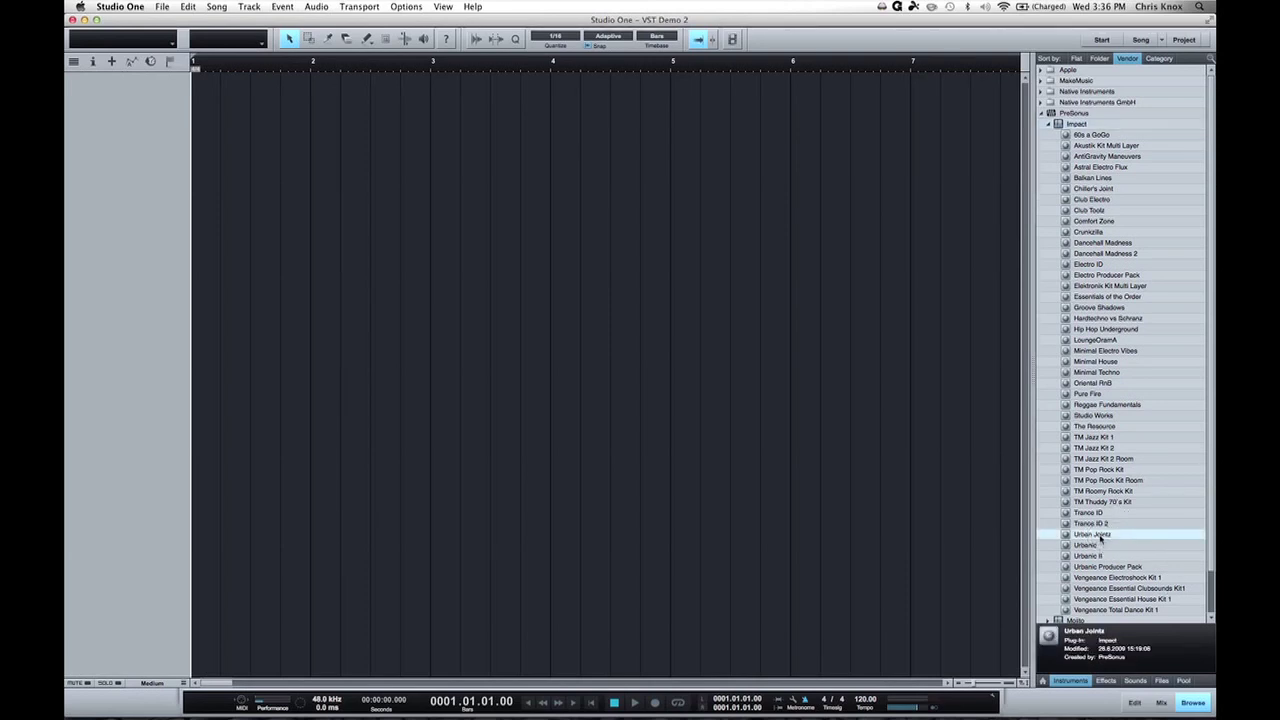
Create an Impact track with the Urban Jointz kit and audition its bass drum and clap pads.
drag(1100, 535, 603, 283)
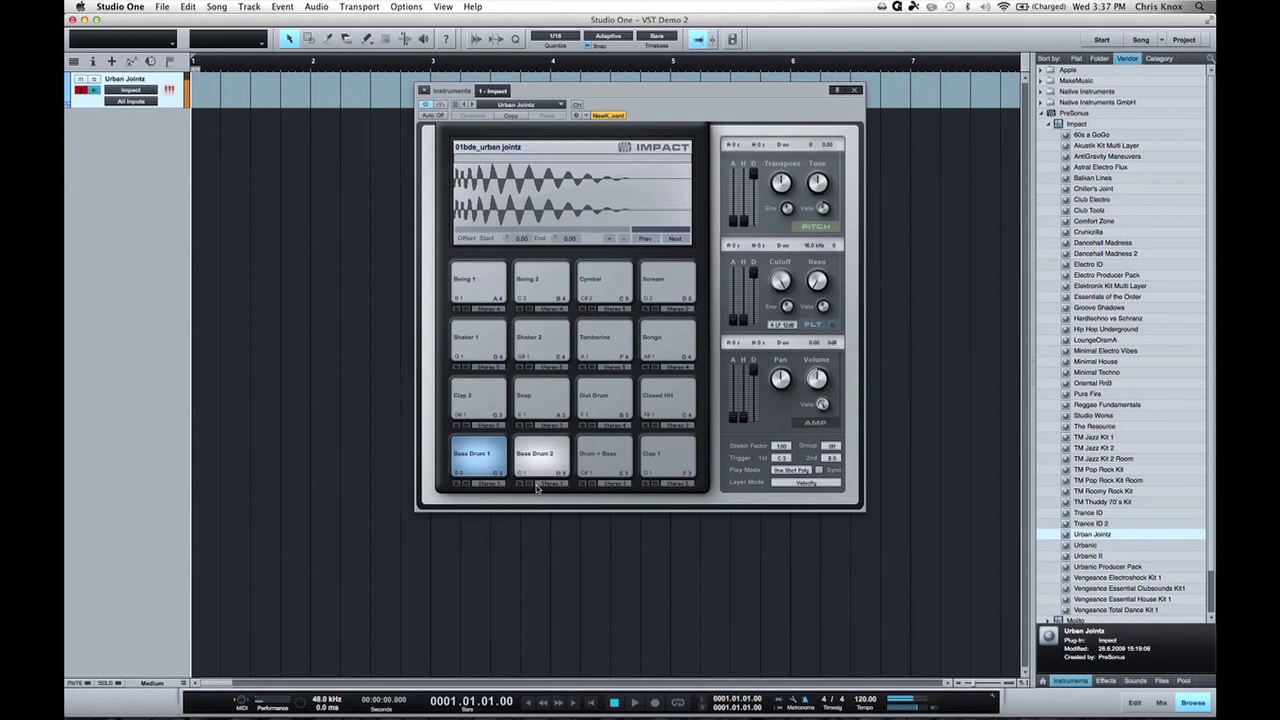
click(602, 458)
click(656, 457)
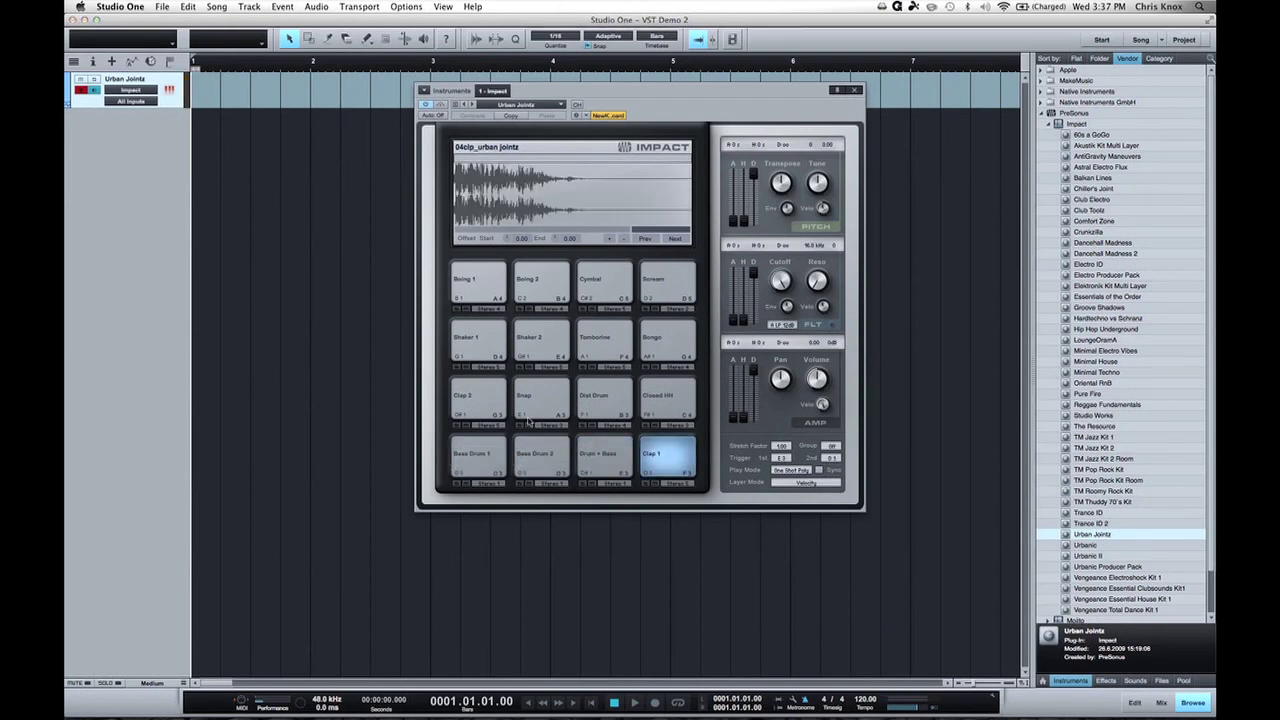
click(488, 396)
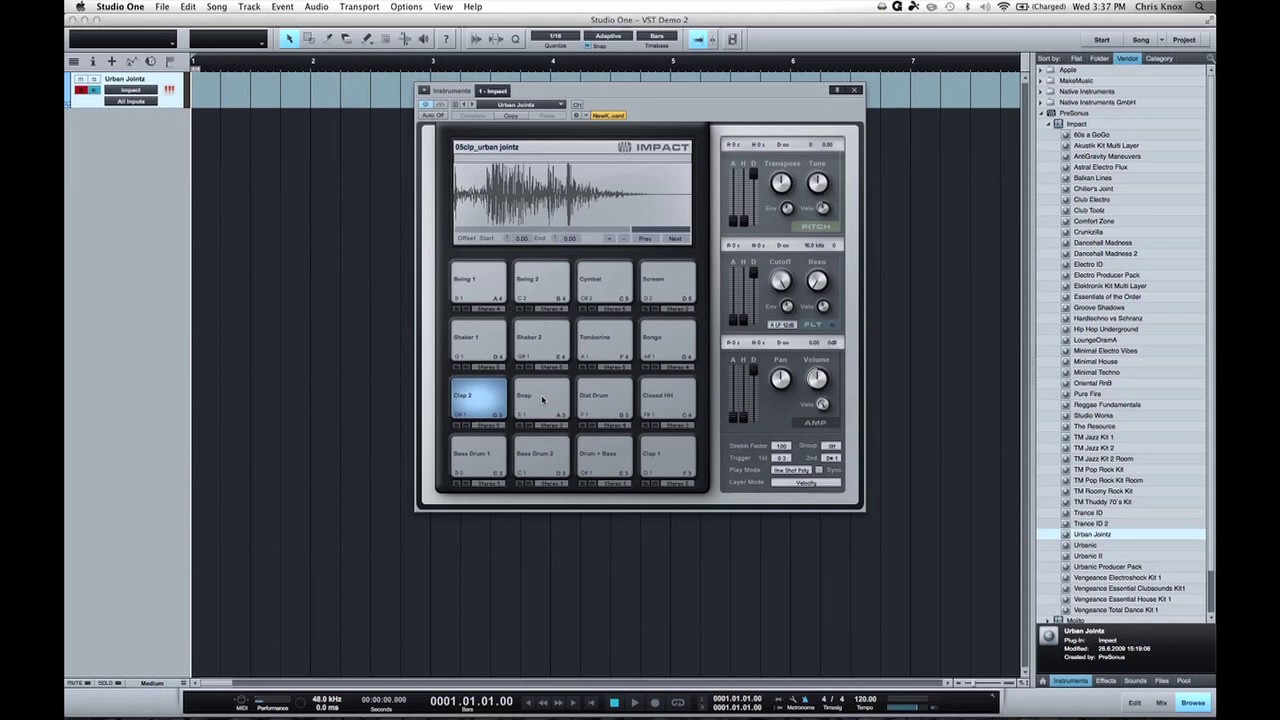
click(663, 466)
click(665, 466)
click(666, 466)
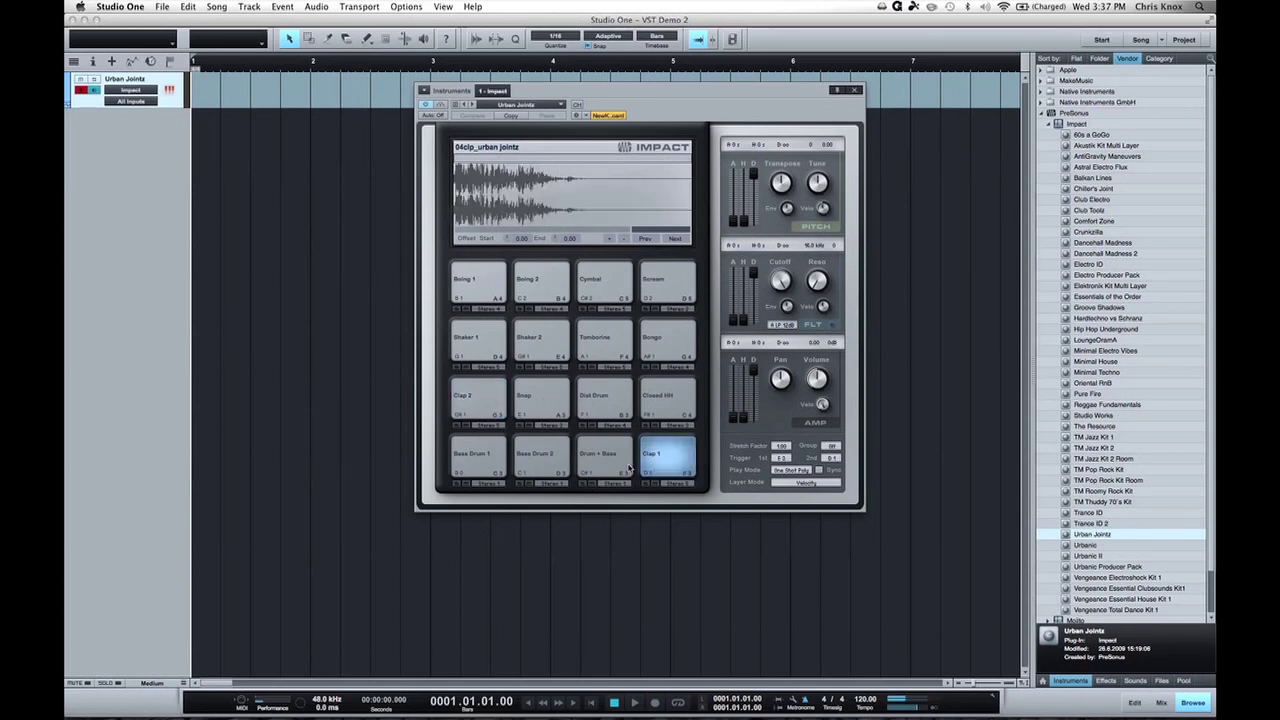
Audition the Drum + Bass, Snap, Dist Drum, Closed HH, shaker, tambourine and Bongo pads.
click(605, 460)
click(557, 408)
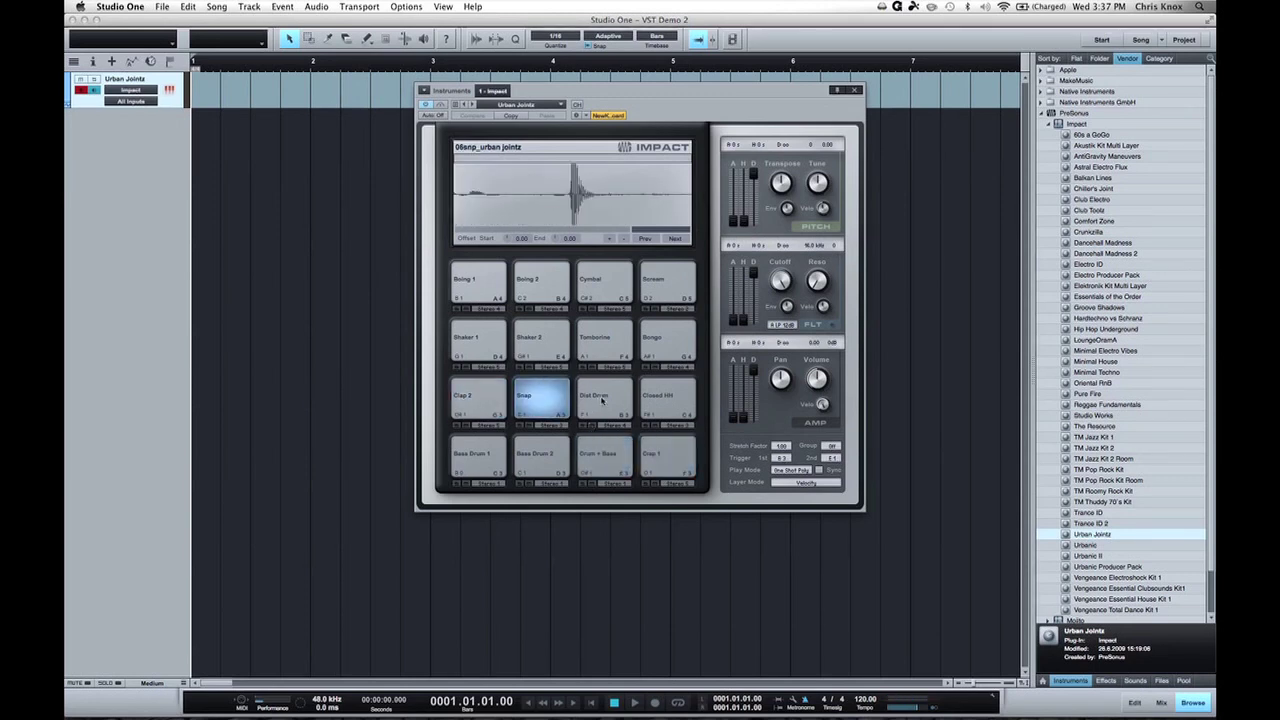
click(602, 400)
click(645, 390)
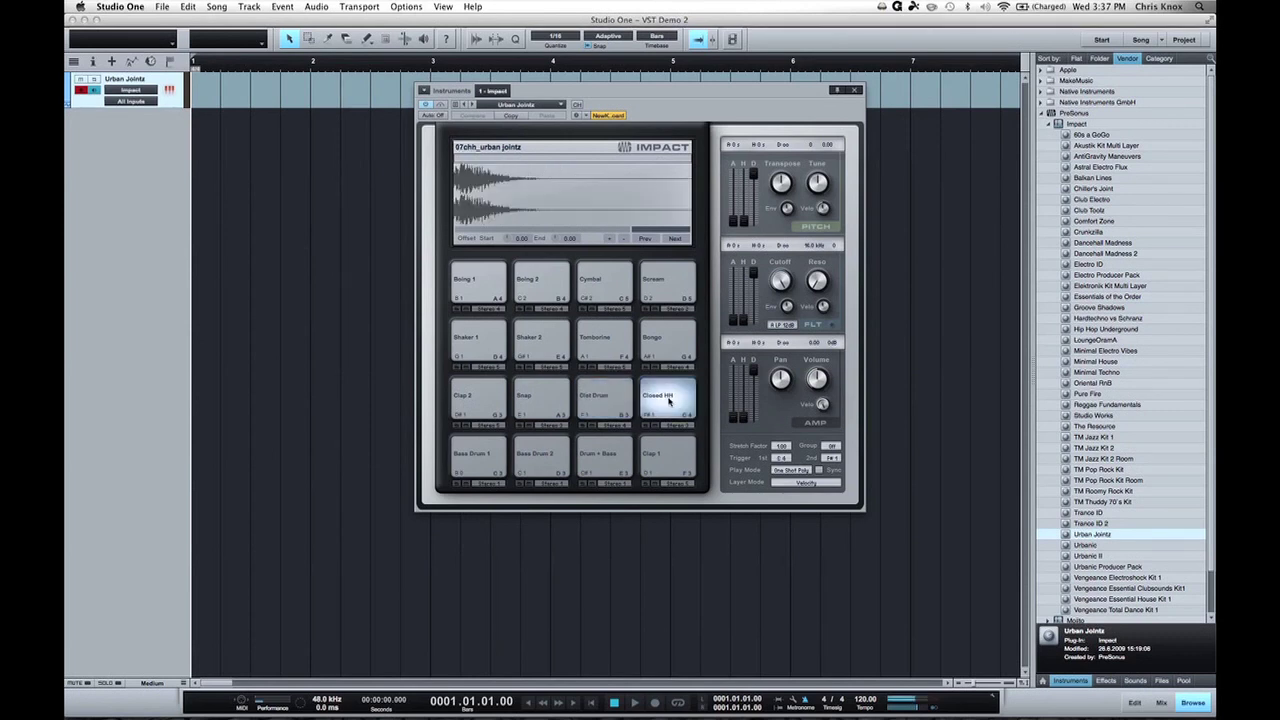
click(481, 338)
click(543, 338)
click(605, 340)
click(656, 340)
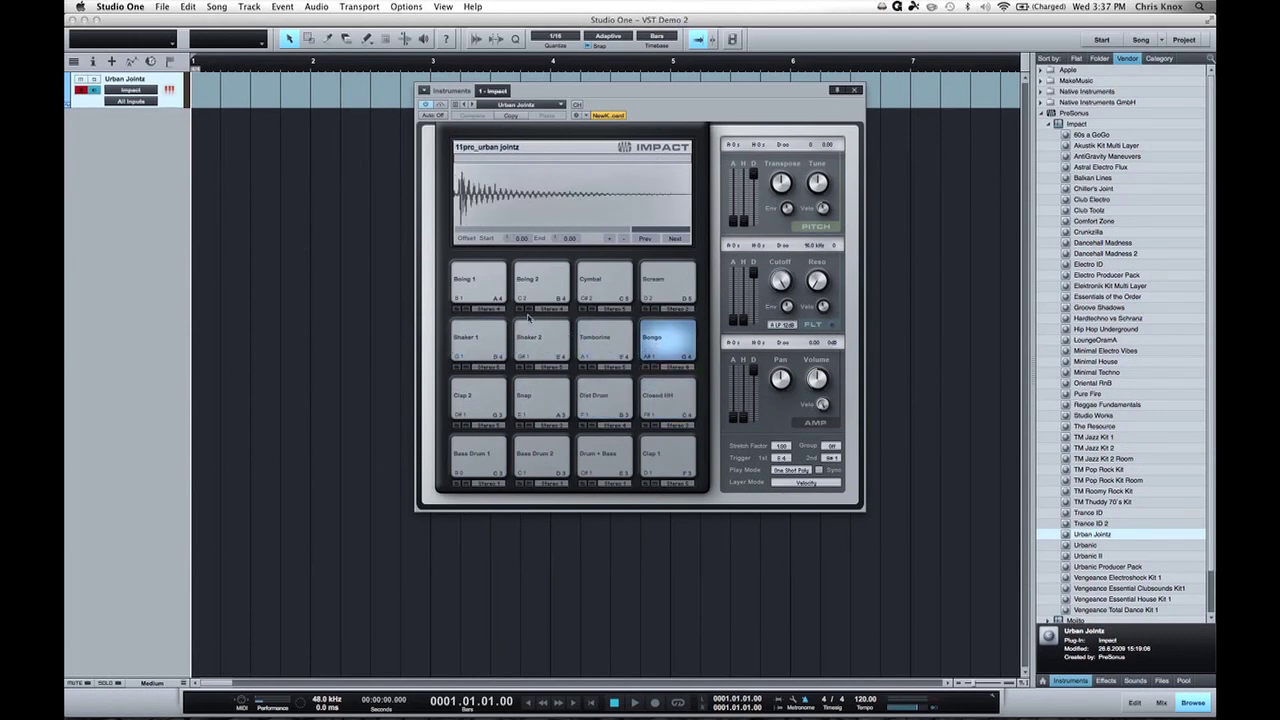
Audition the Boing 1, Boing 2, Cymbal and Scream pads, then Clap 1 again.
click(478, 282)
click(541, 282)
click(628, 283)
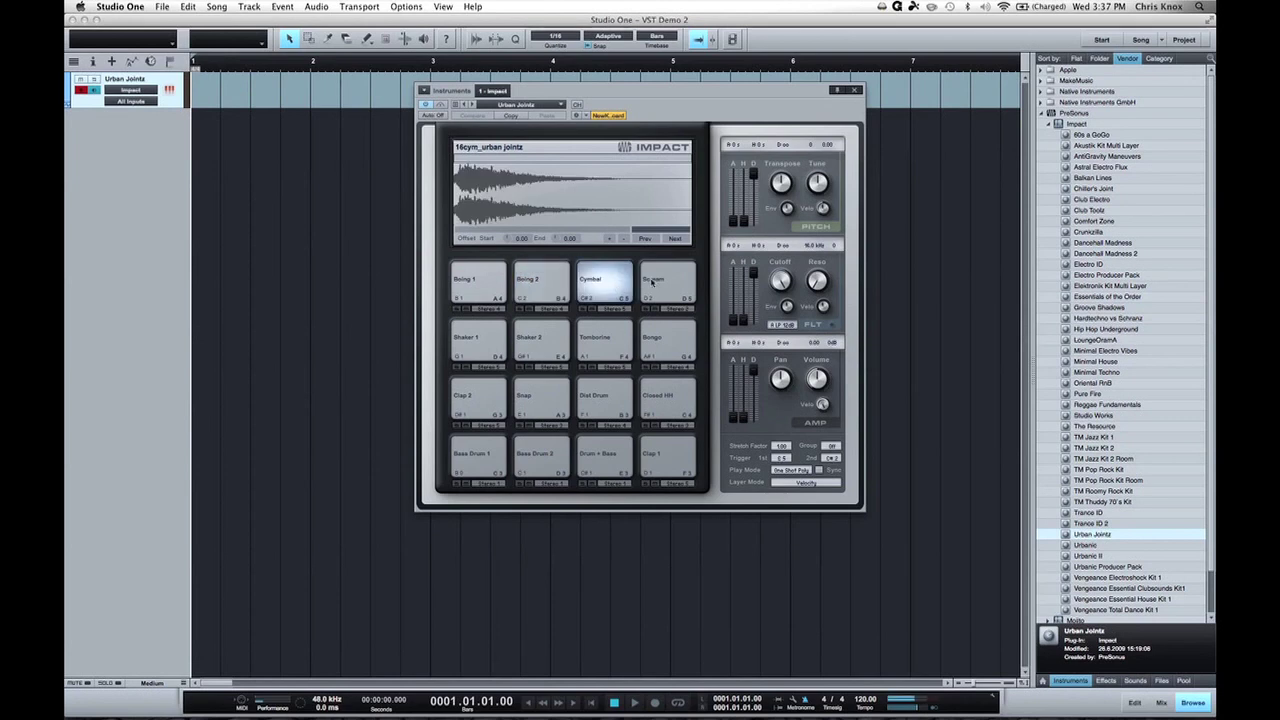
click(662, 290)
click(674, 472)
click(673, 468)
click(672, 466)
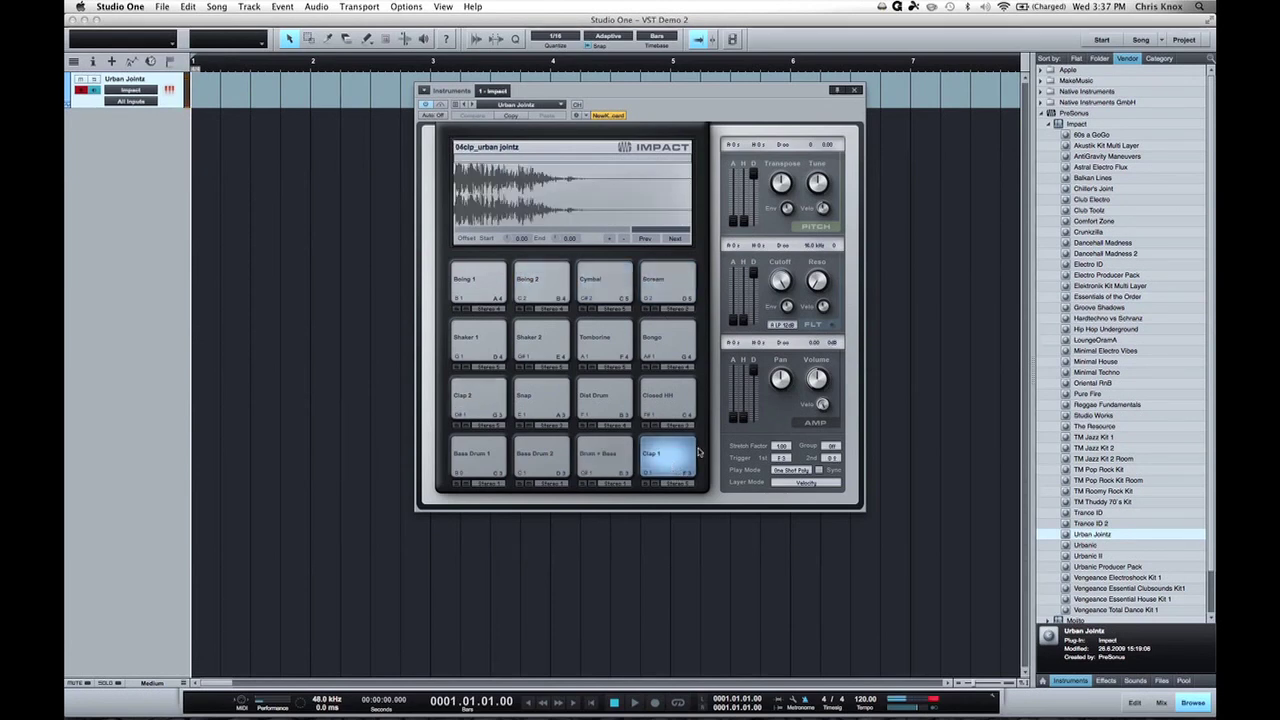
Load Urbanic, then Electro Producer Pack, and finally Elektronik Kit Multi Layer into Impact.
double_click(1093, 547)
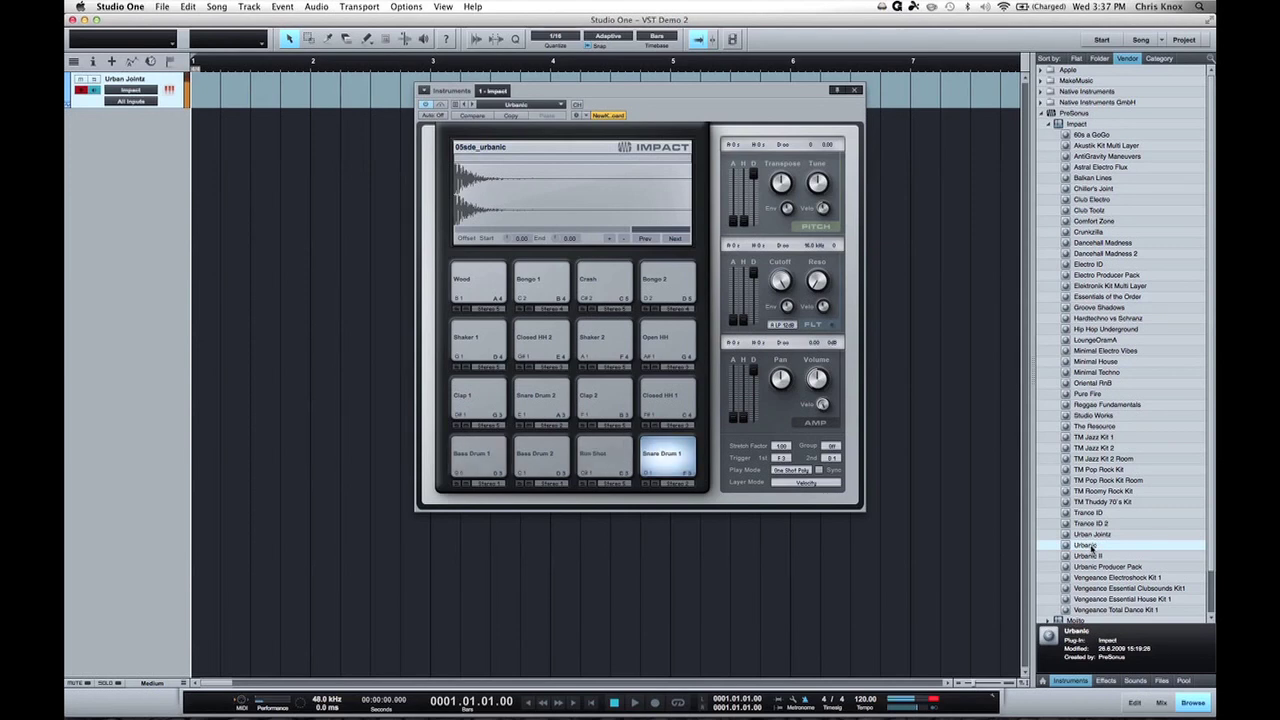
click(1099, 556)
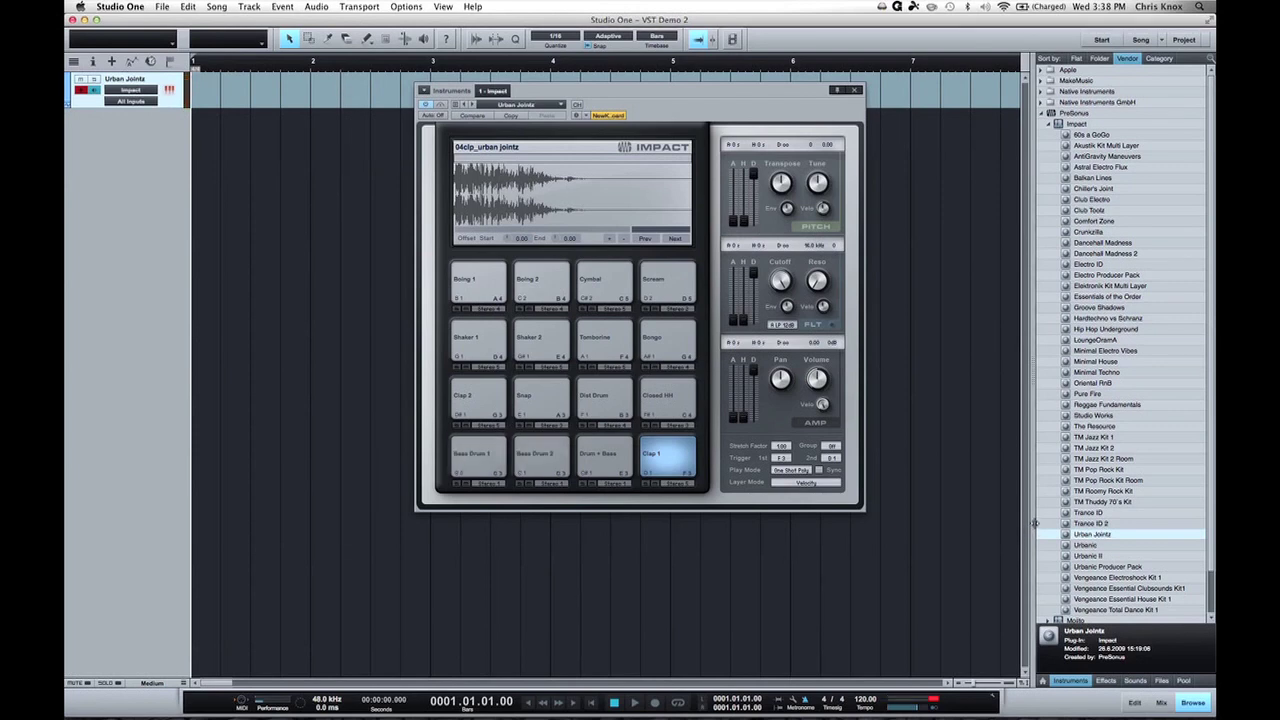
double_click(1106, 275)
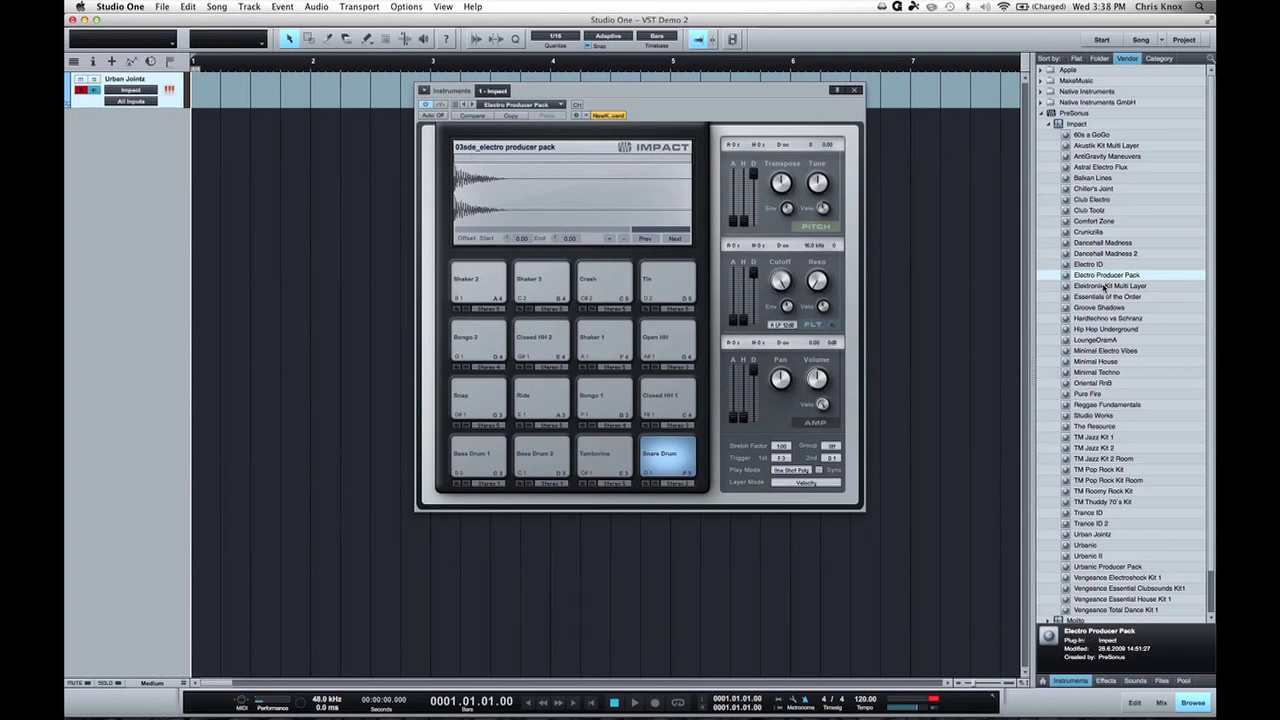
click(1105, 287)
double_click(1104, 287)
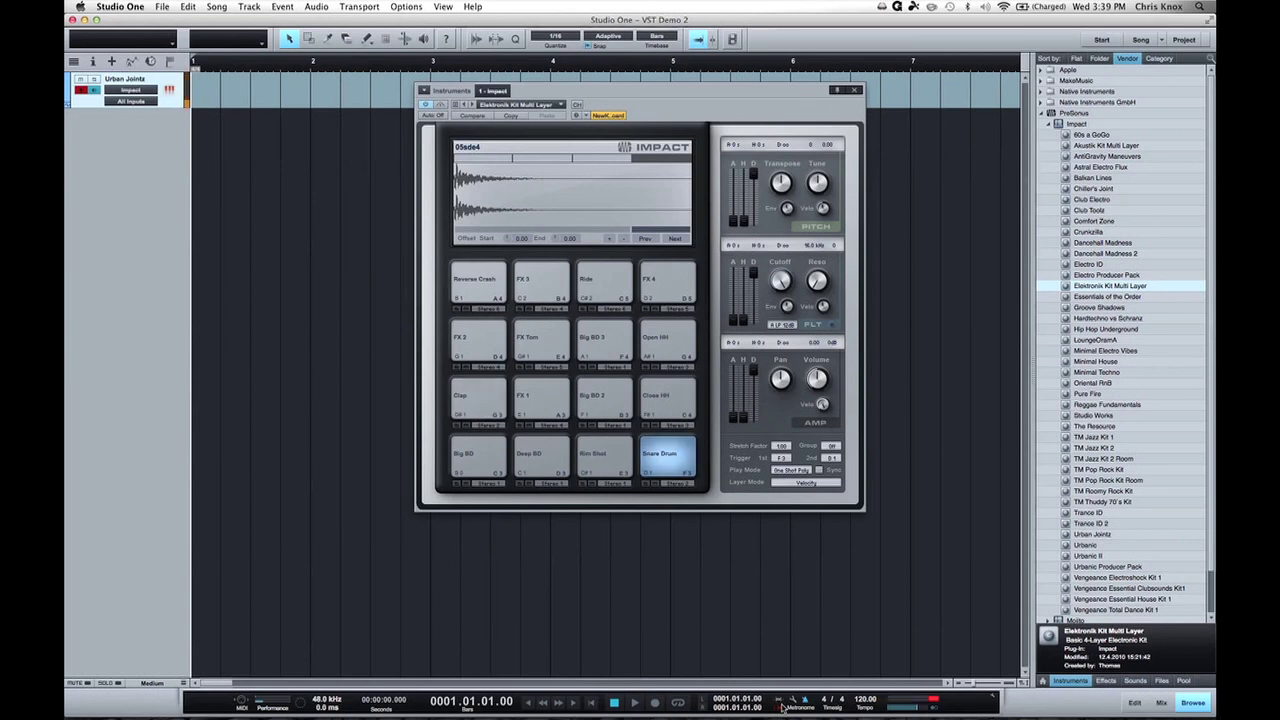
Record a drum part reaching bar 9 on the Urban Jointz track, then close the Impact window.
key(space)
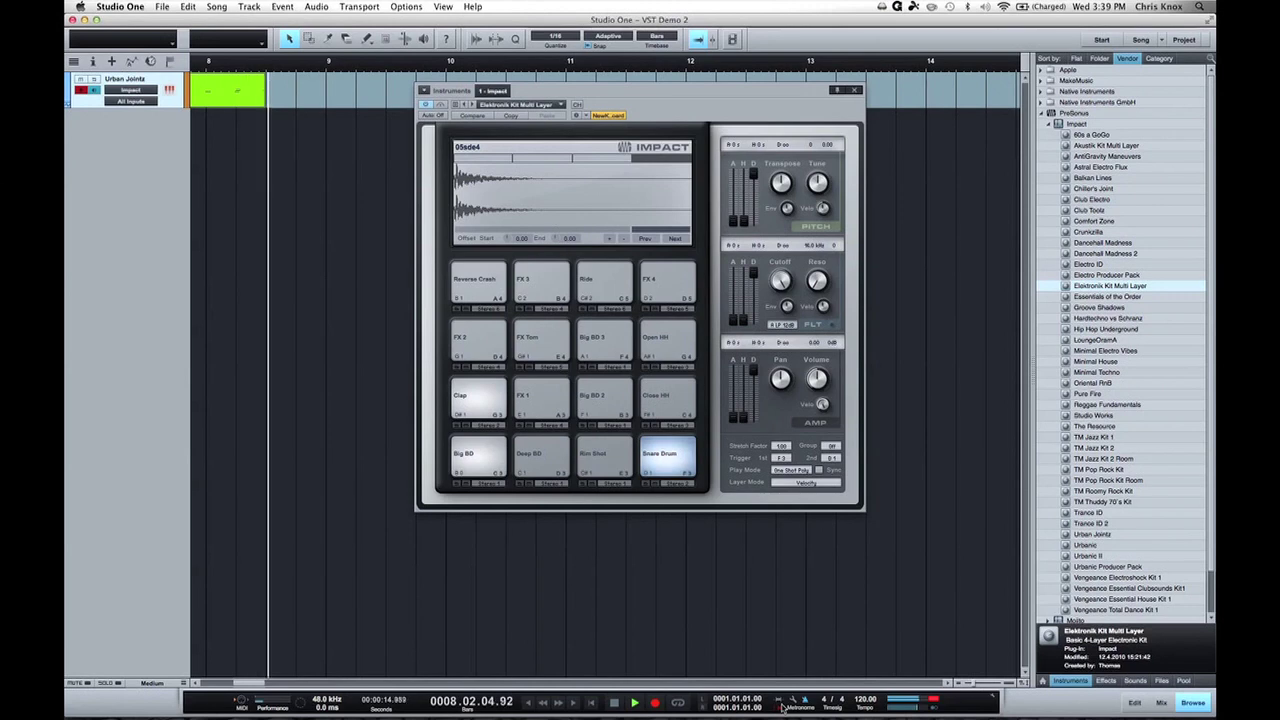
key(space)
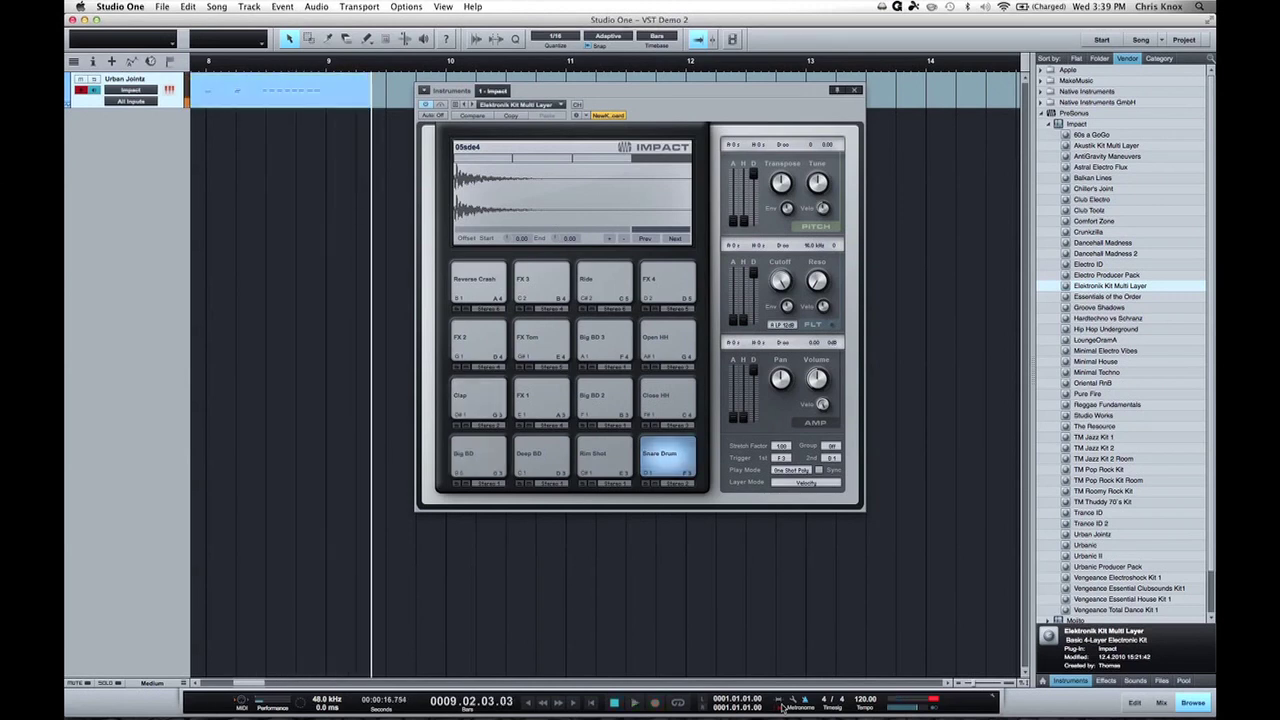
drag(717, 90, 743, 146)
click(880, 146)
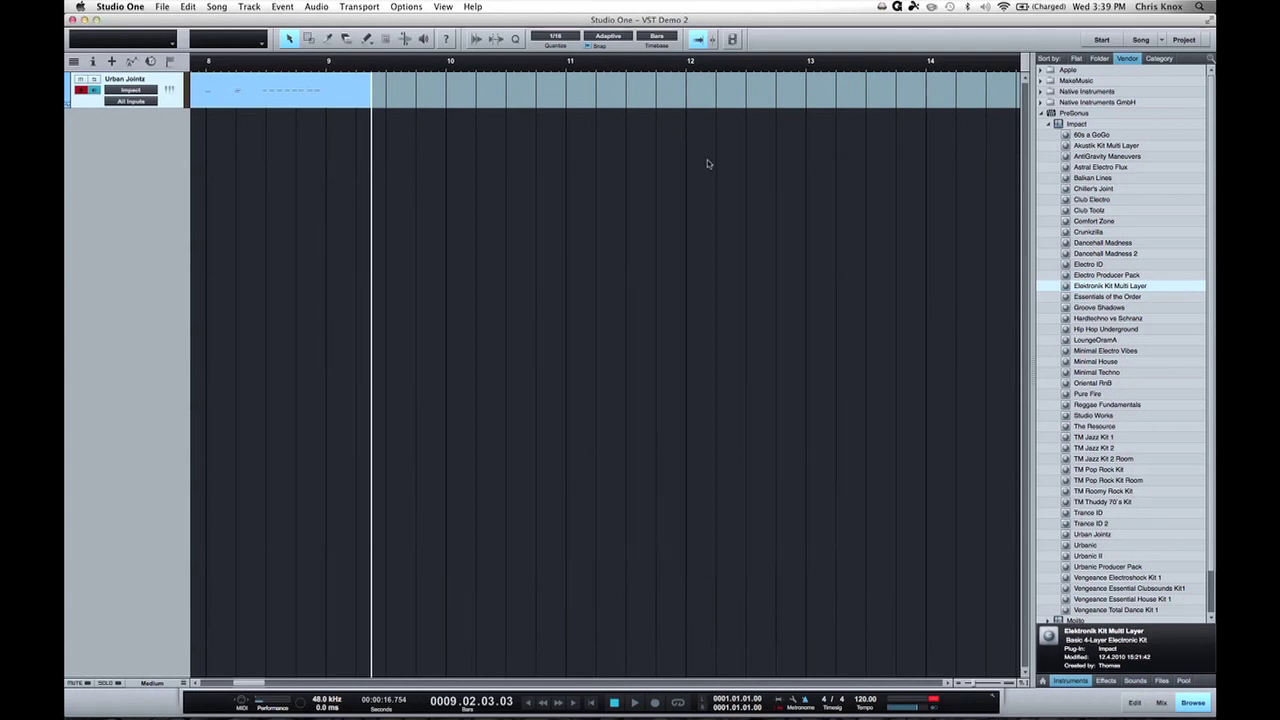
Play back the first drum take from the start, delete it, and begin recording a replacement.
scroll(346, 287, left, 5)
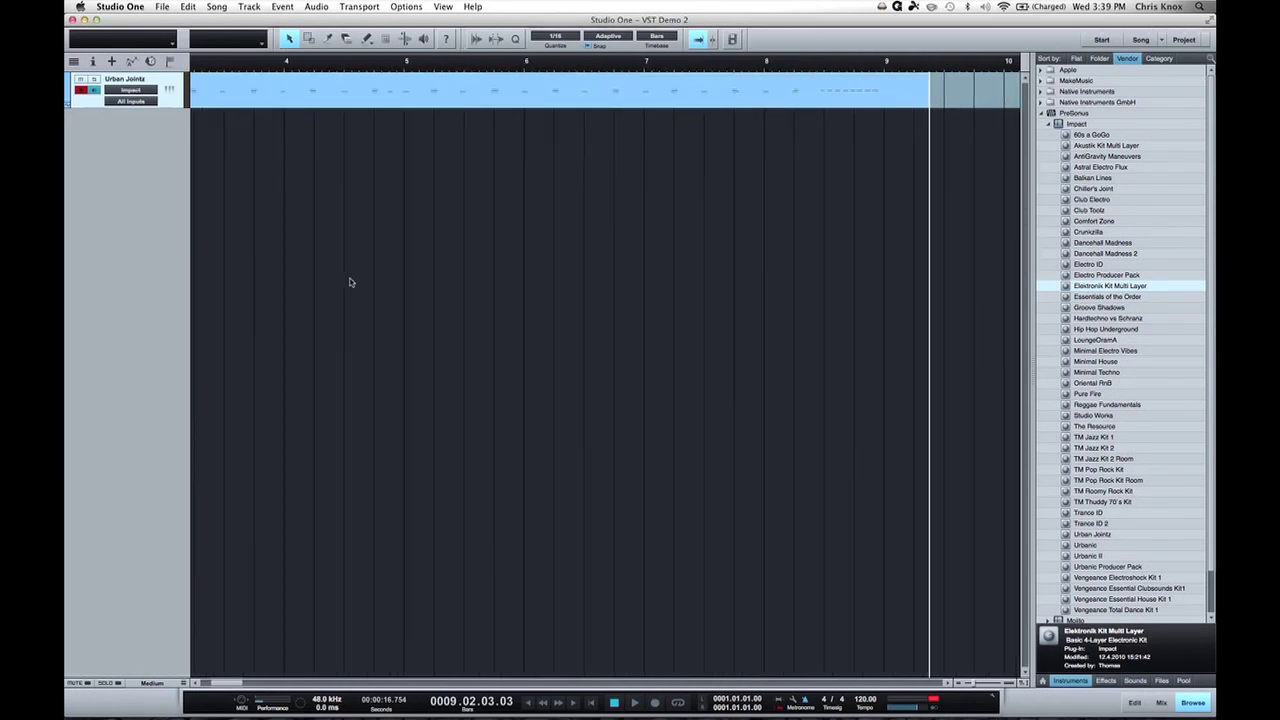
key(w)
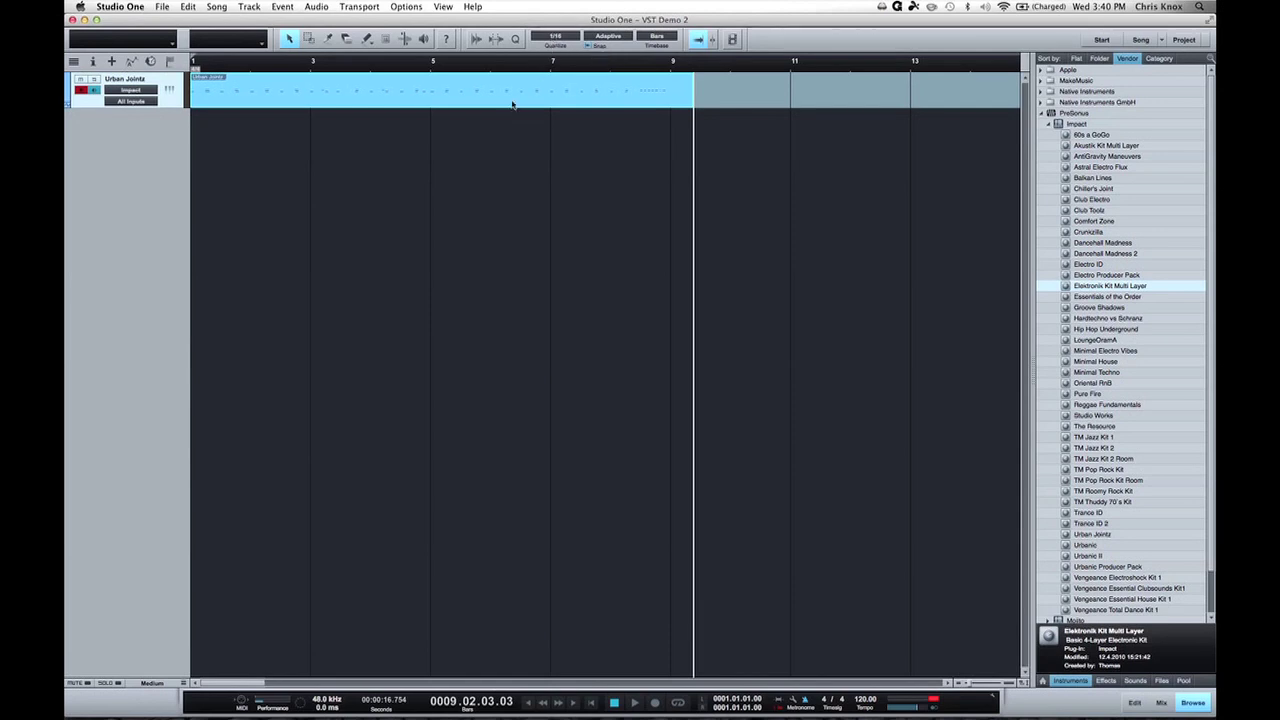
key(comma)
key(space)
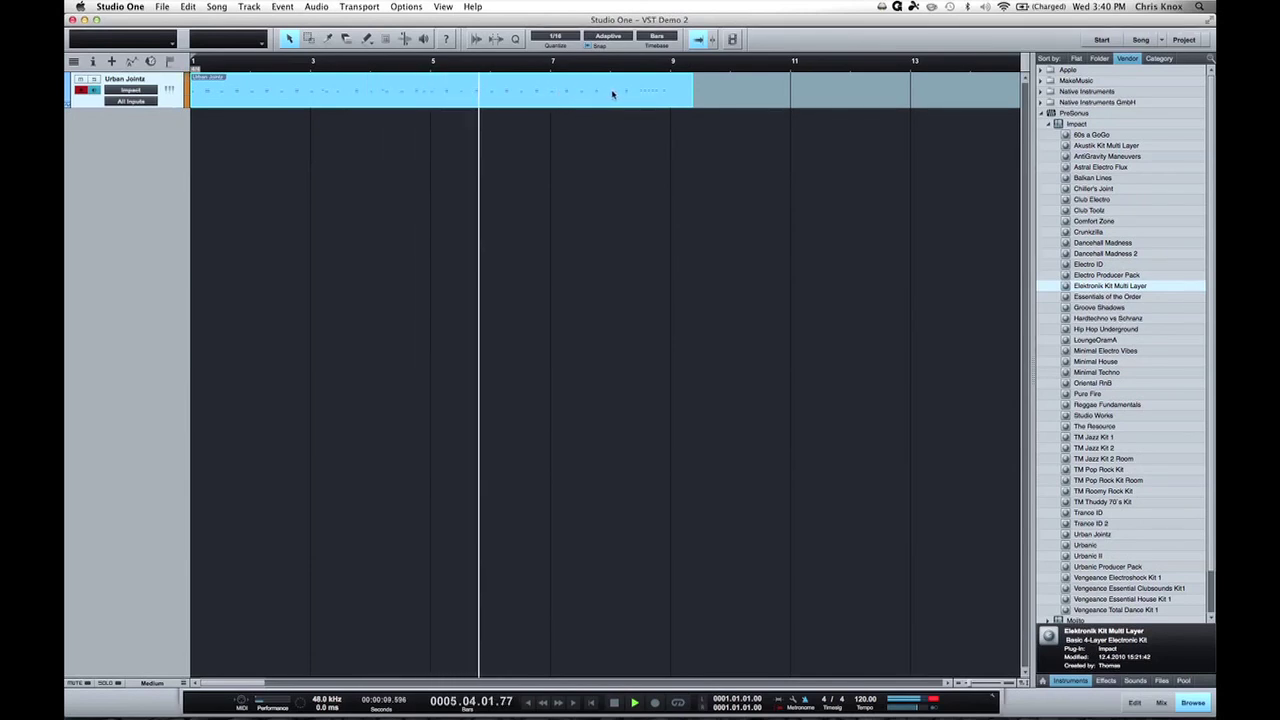
key(space)
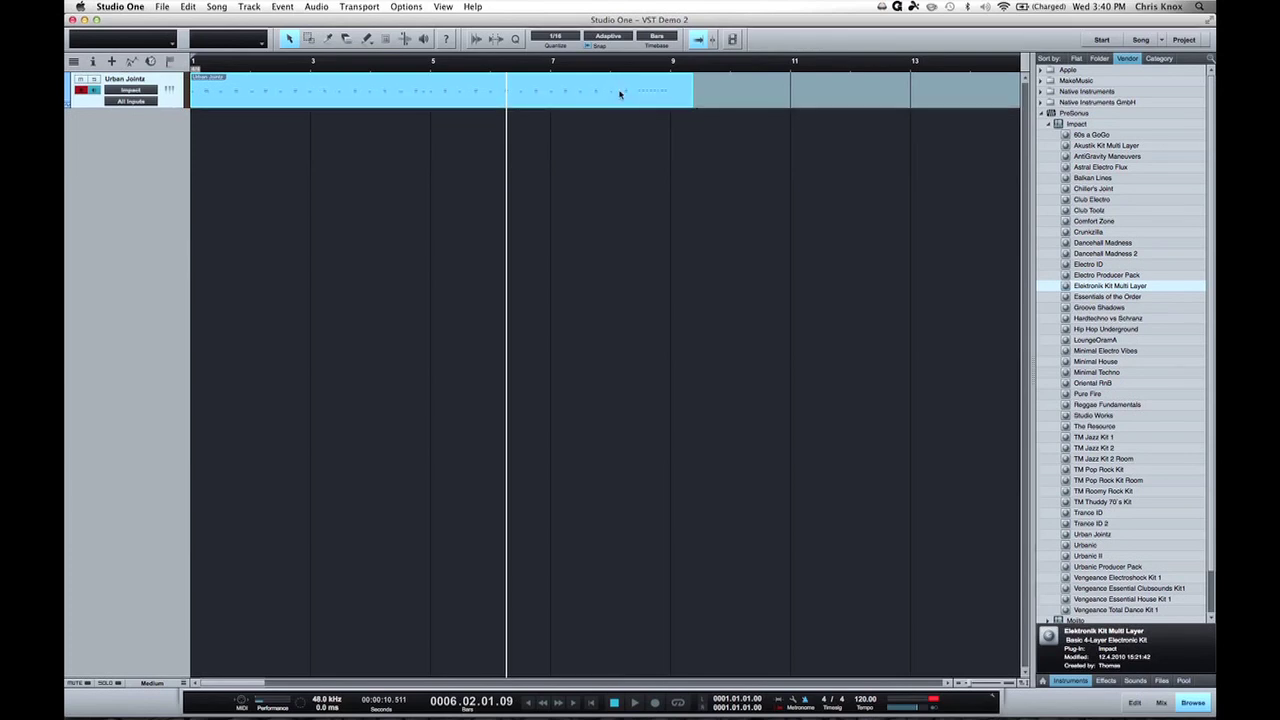
key(Delete)
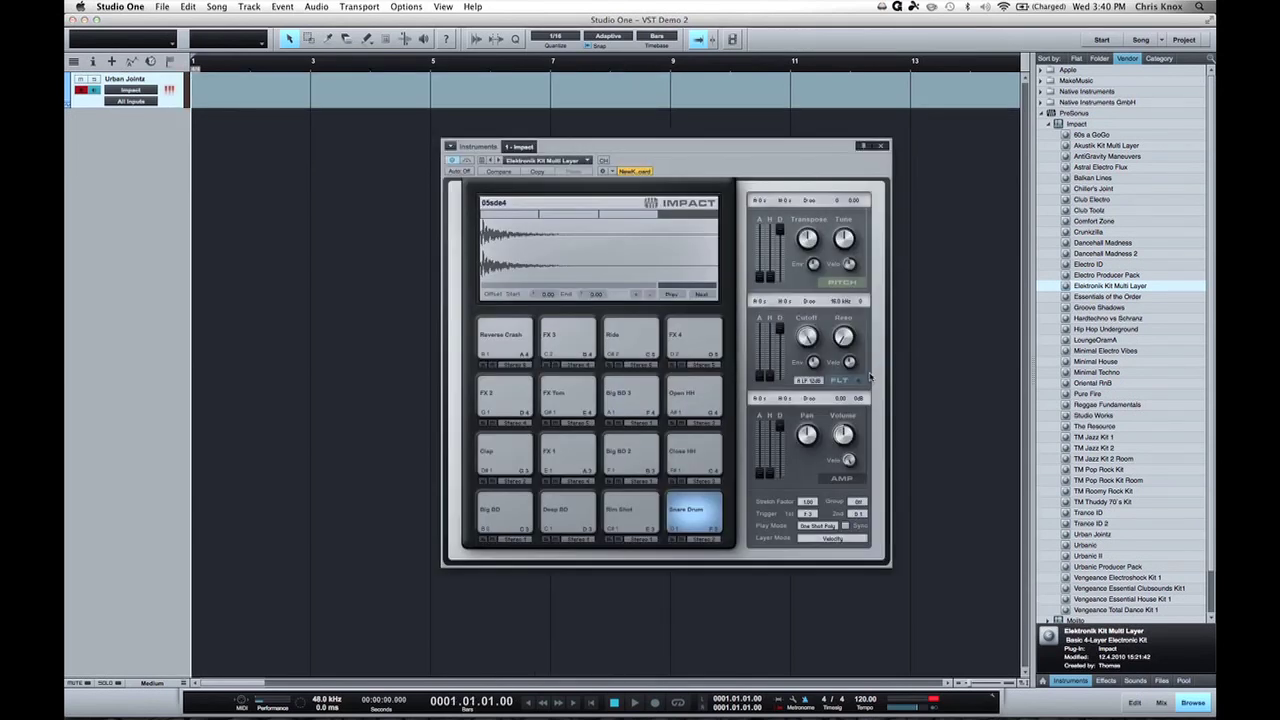
key(space)
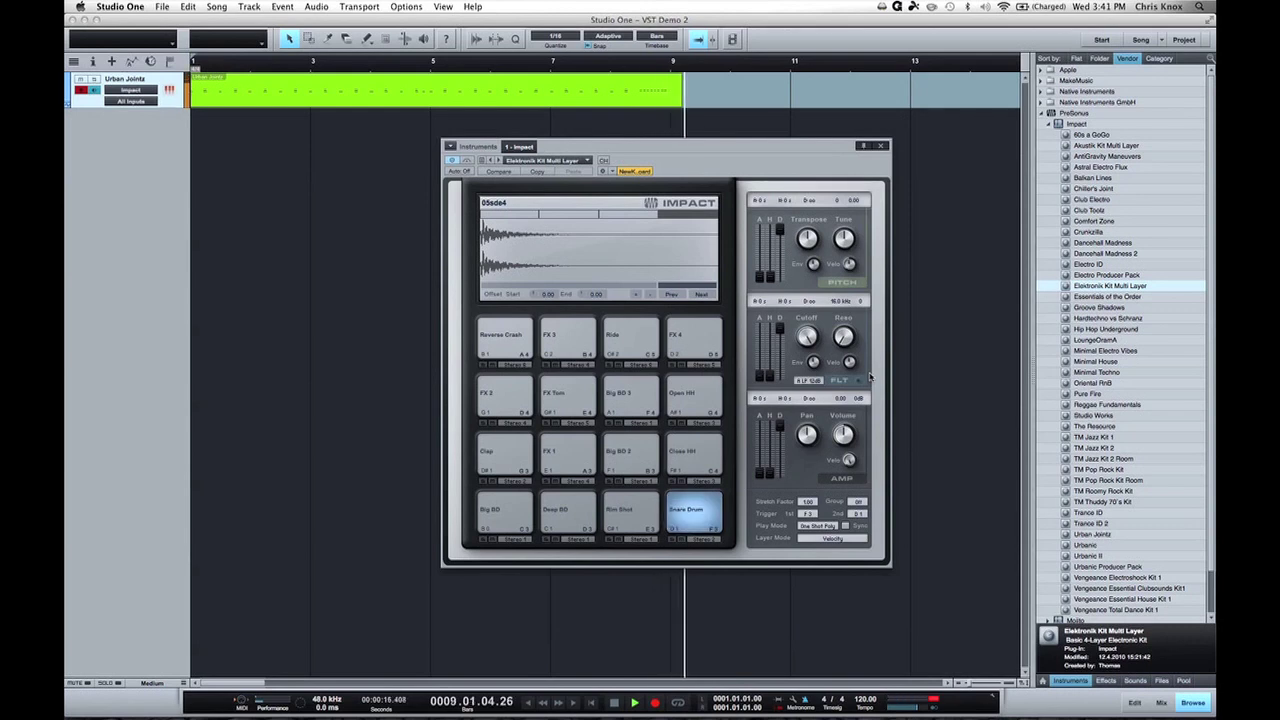
Stop the new drum recording and play it back from the song start.
key(space)
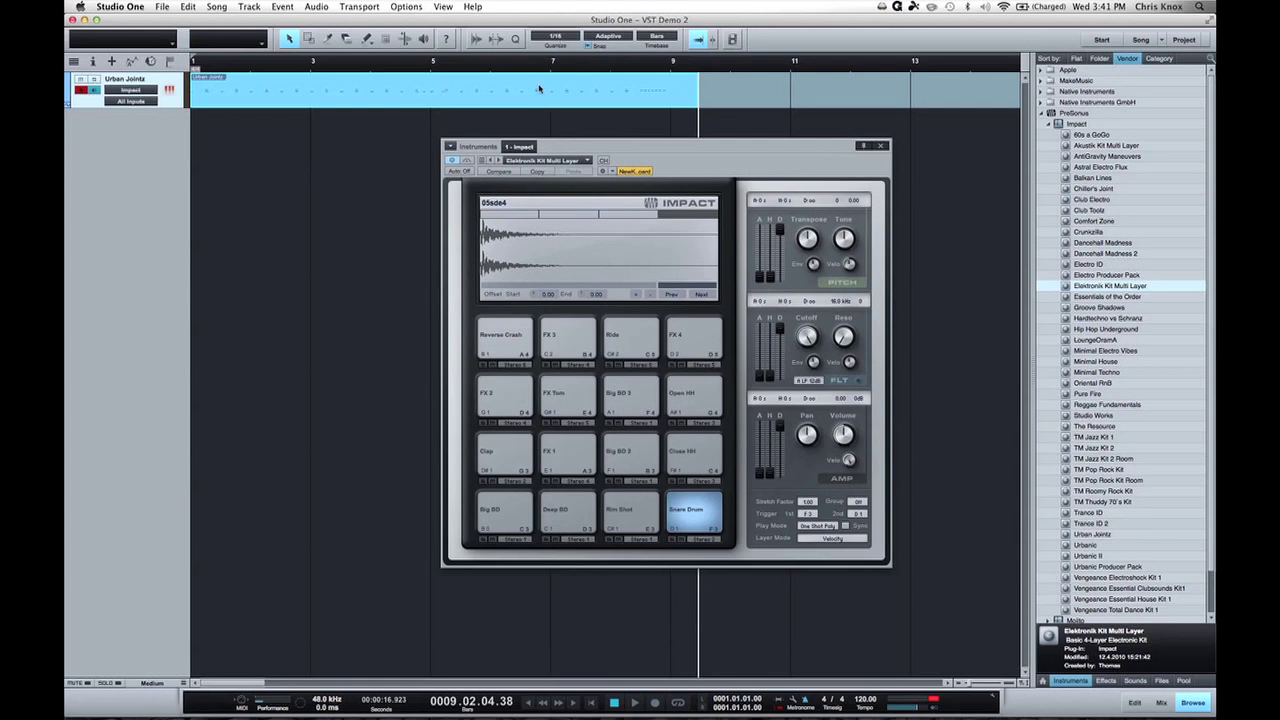
key(comma)
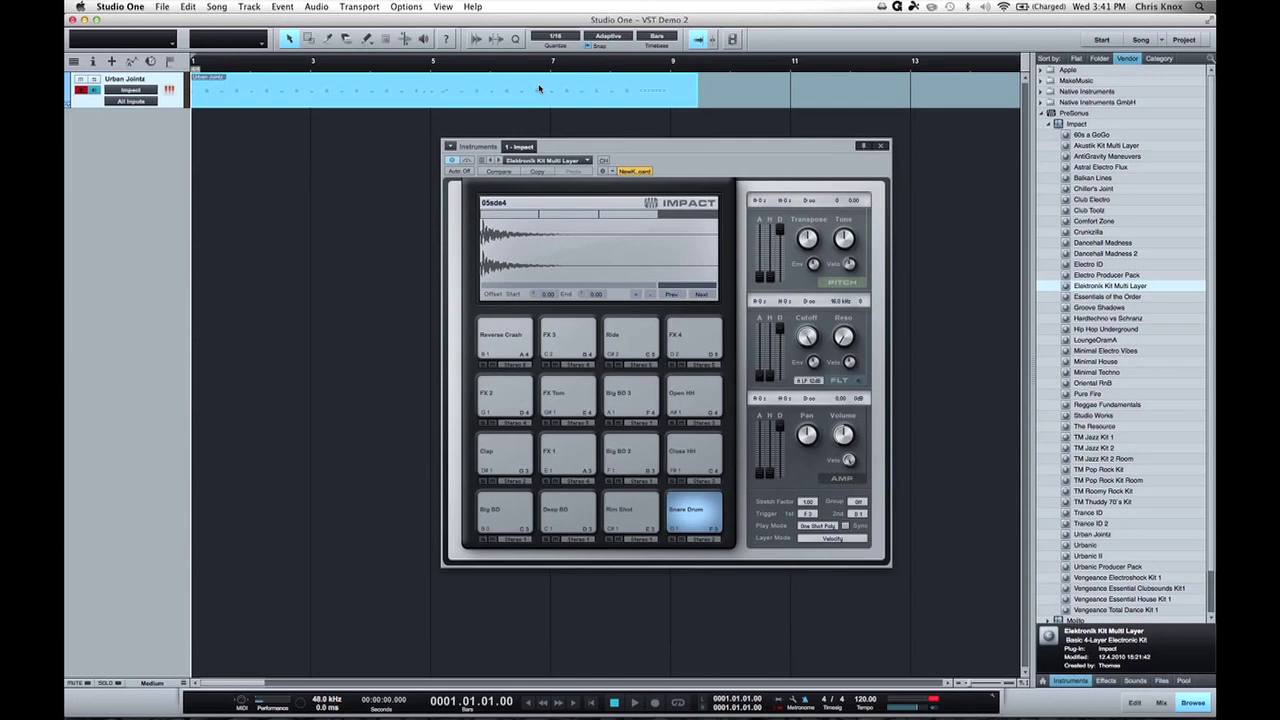
key(space)
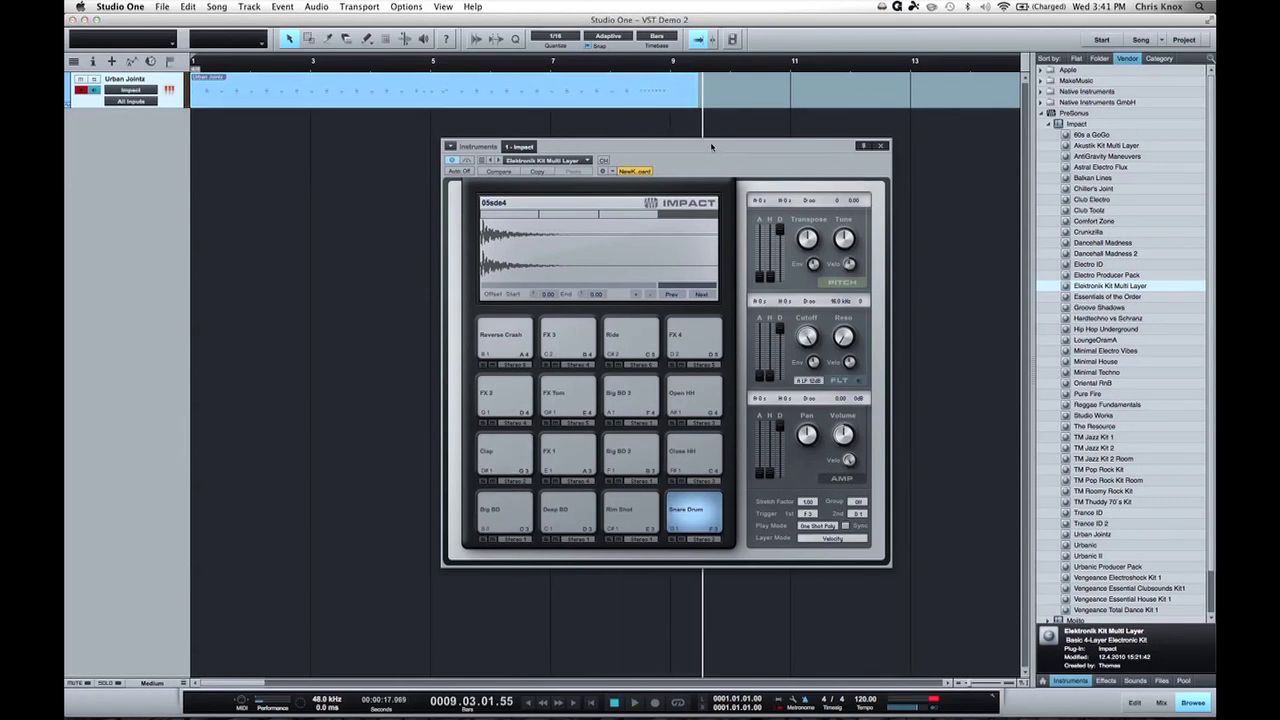
In the drum part's note editor, move a Big BD kick near bar 5 later and replay it.
double_click(445, 91)
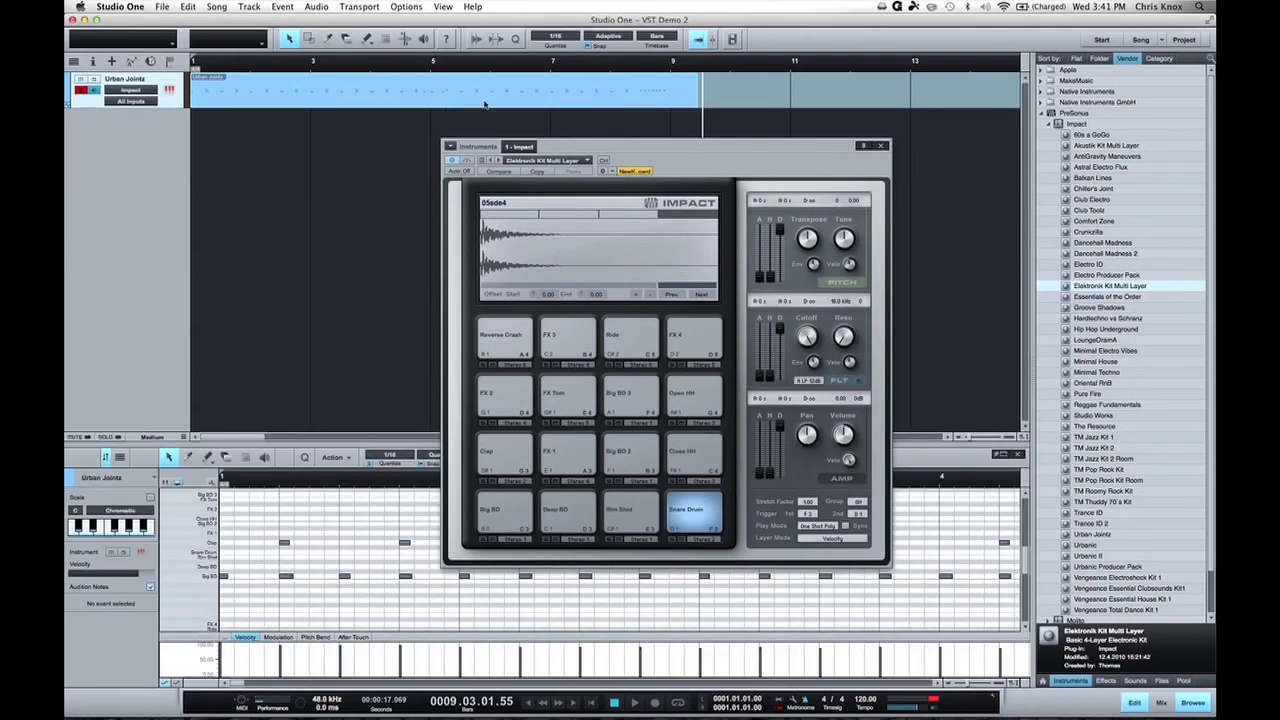
click(882, 146)
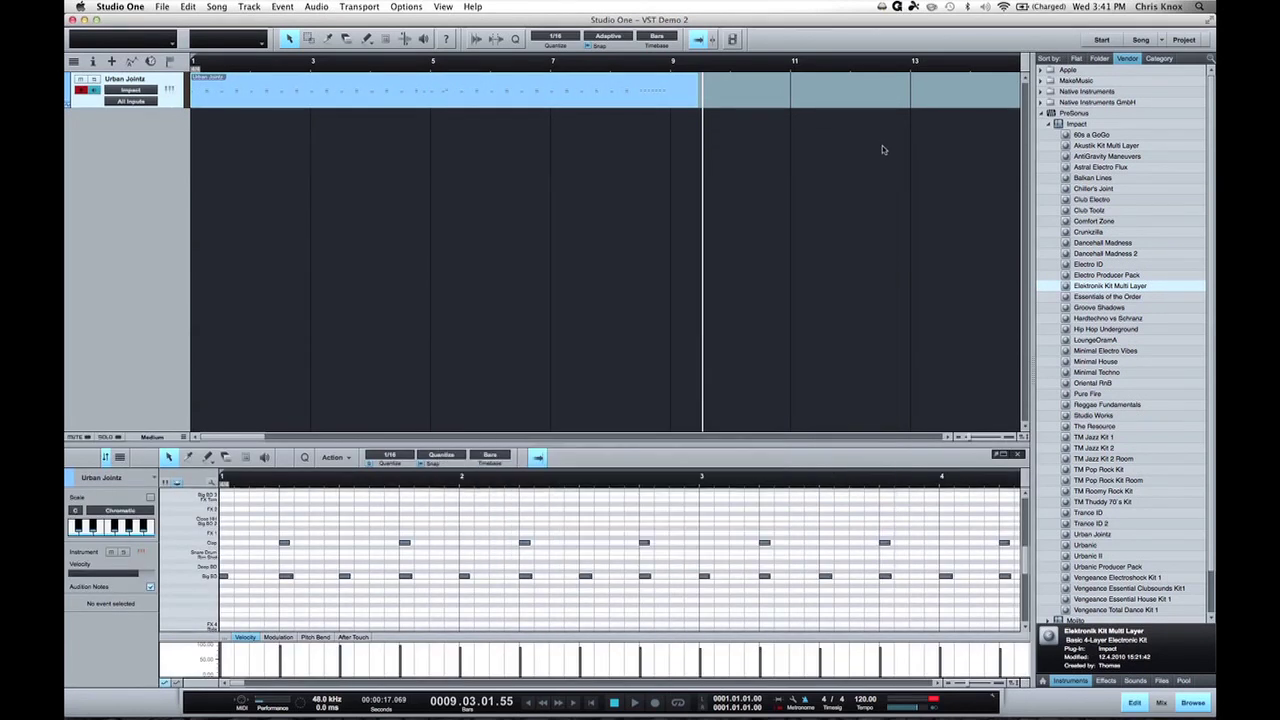
scroll(655, 562, right, 10)
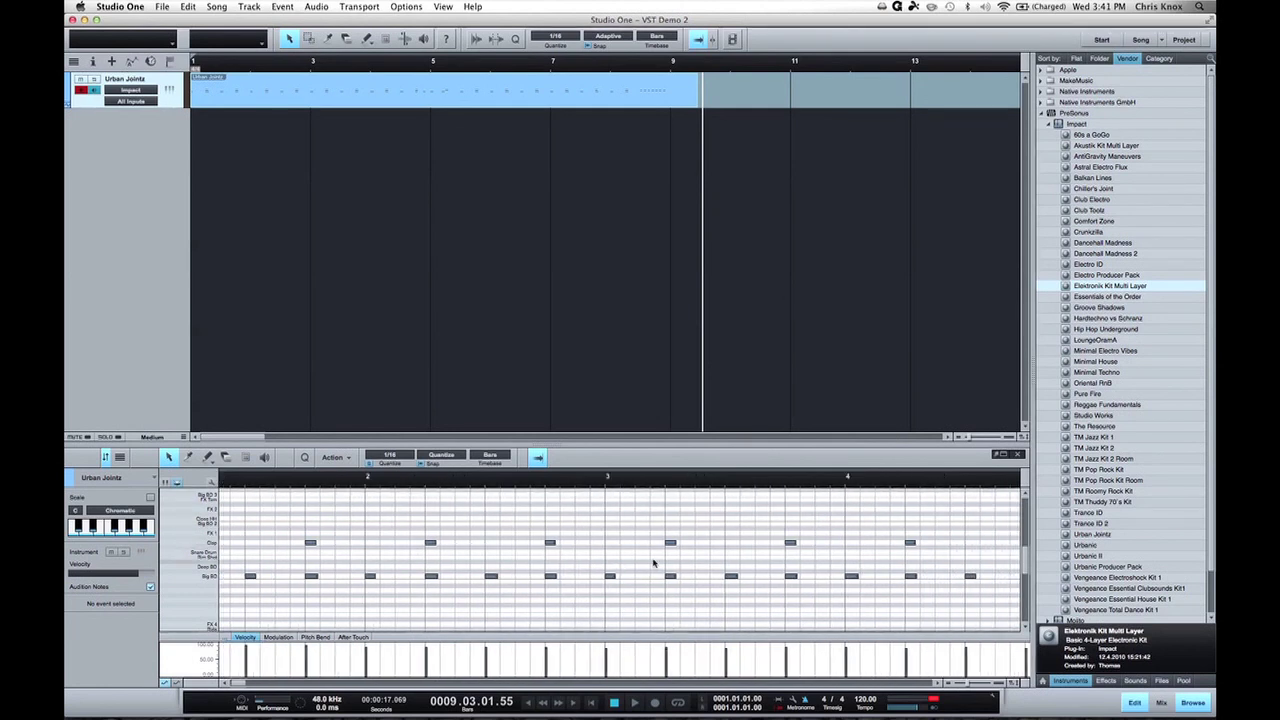
click(628, 484)
key(space)
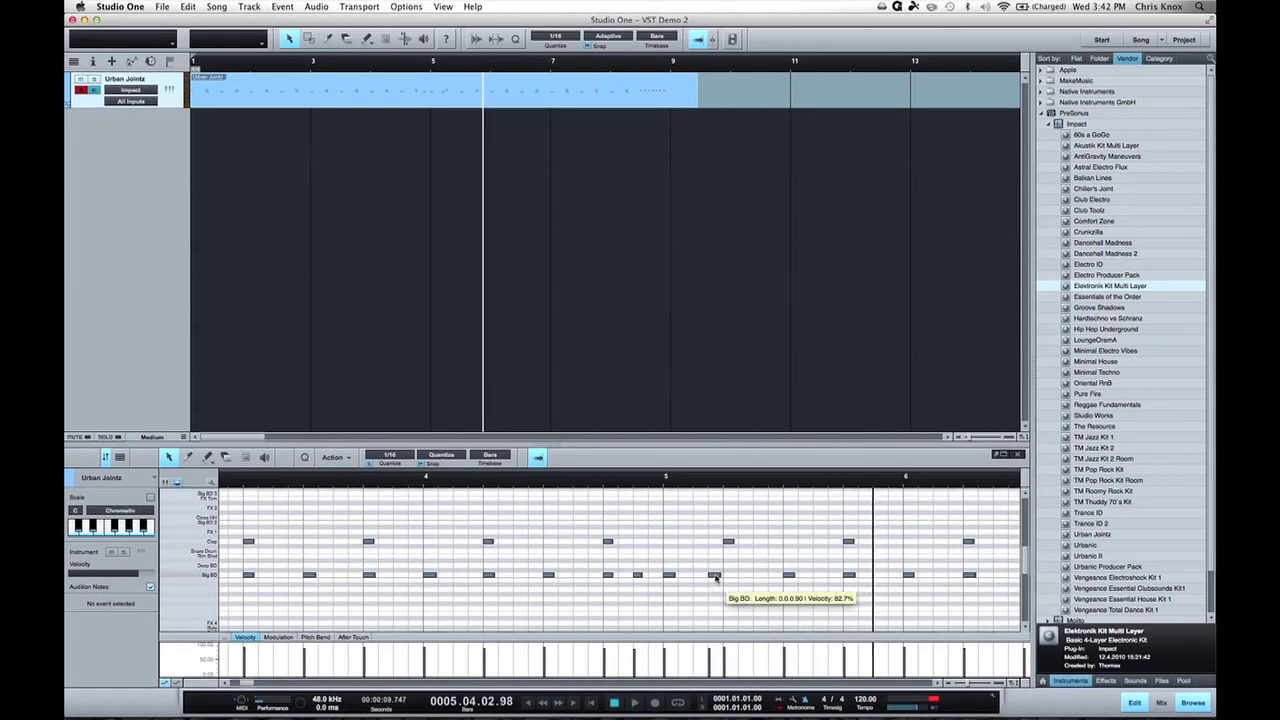
drag(715, 578, 753, 580)
click(593, 482)
key(space)
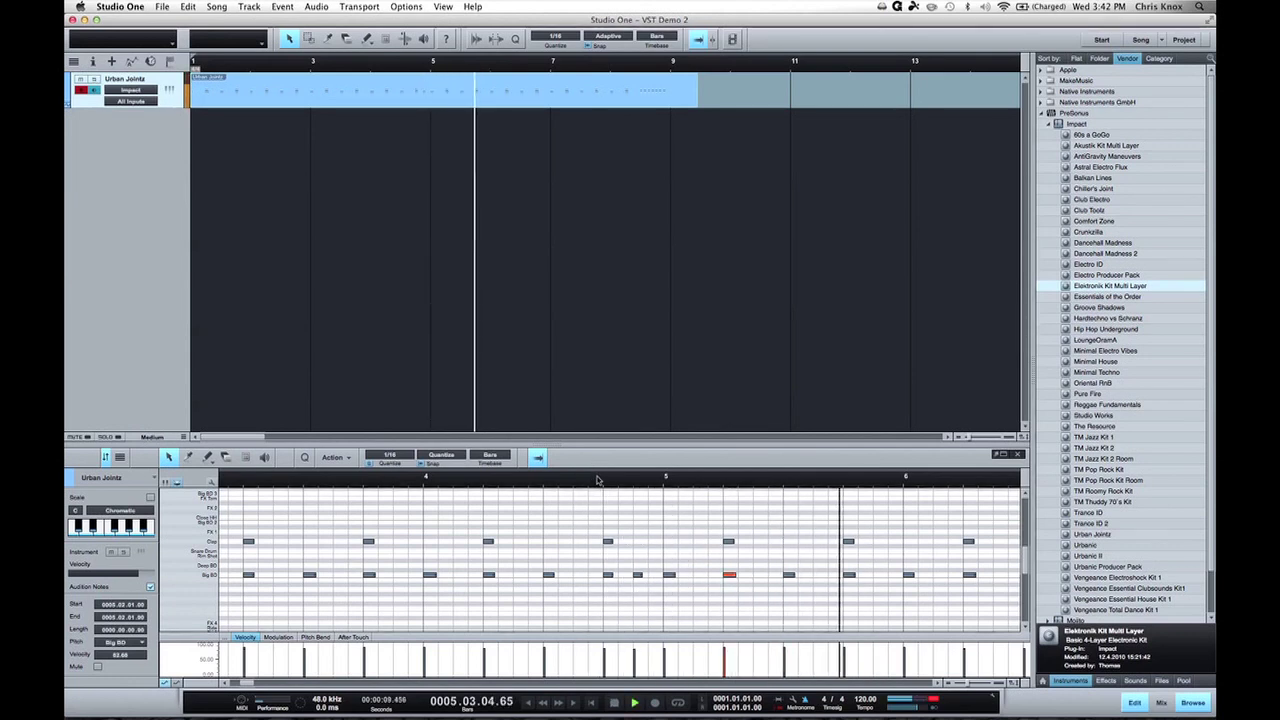
key(space)
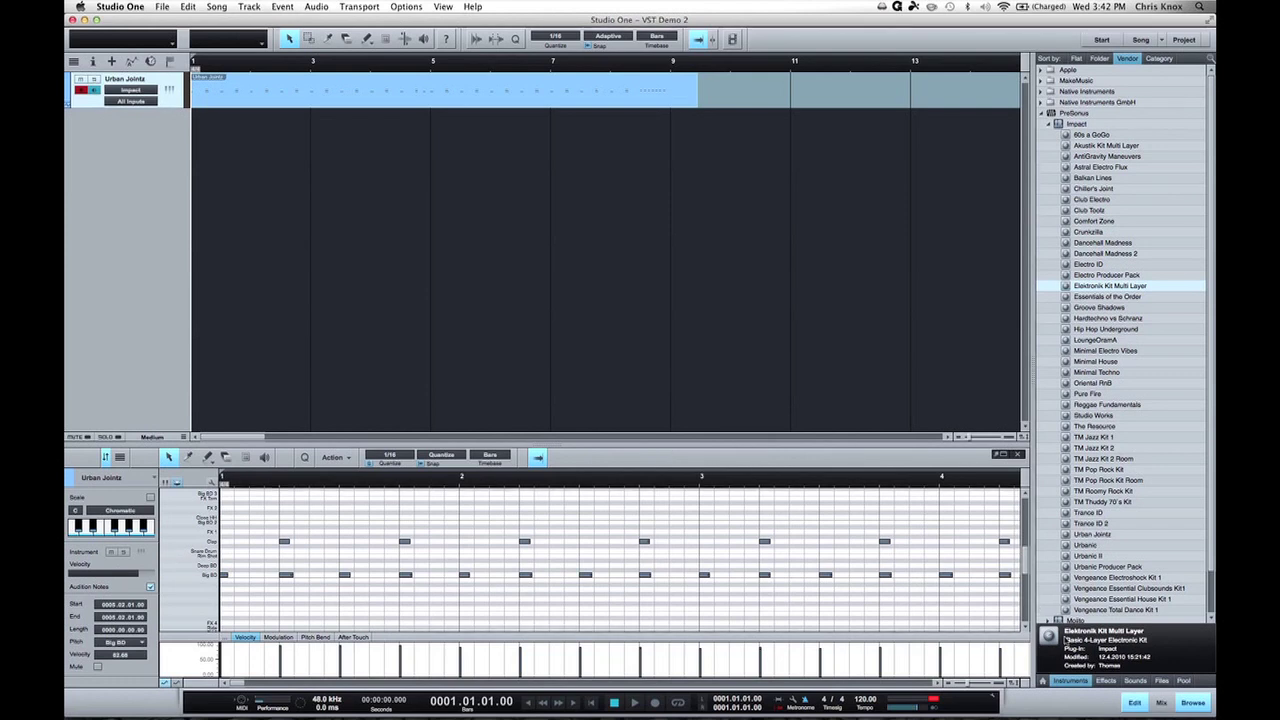
click(1134, 705)
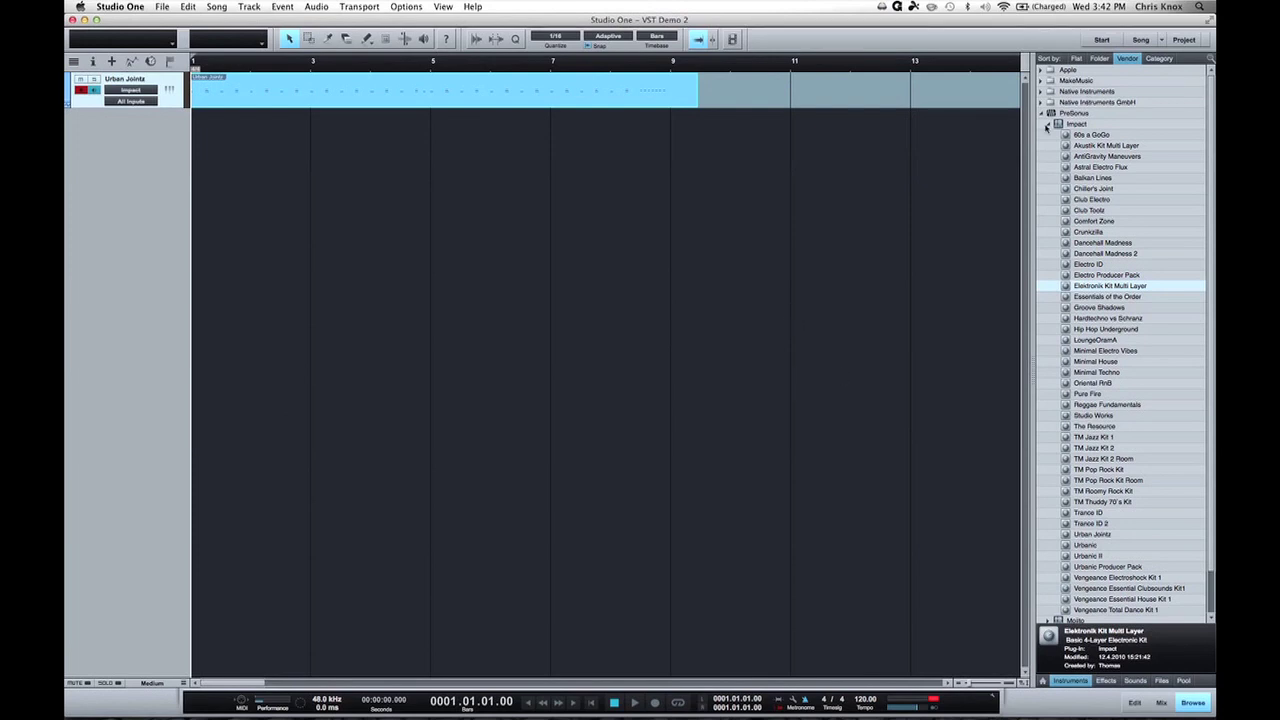
Drag Mojito from the browser to create a new synth track and load its Basslead preset.
click(1048, 124)
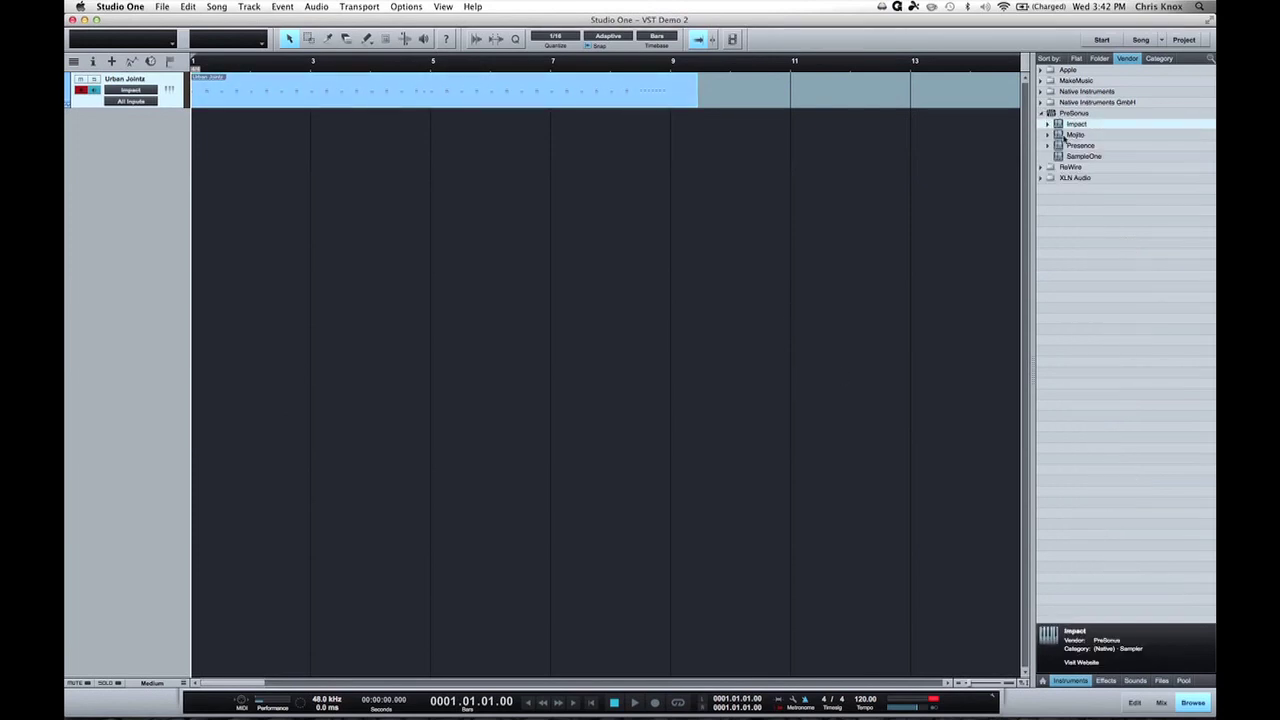
click(1048, 135)
drag(1065, 136, 663, 137)
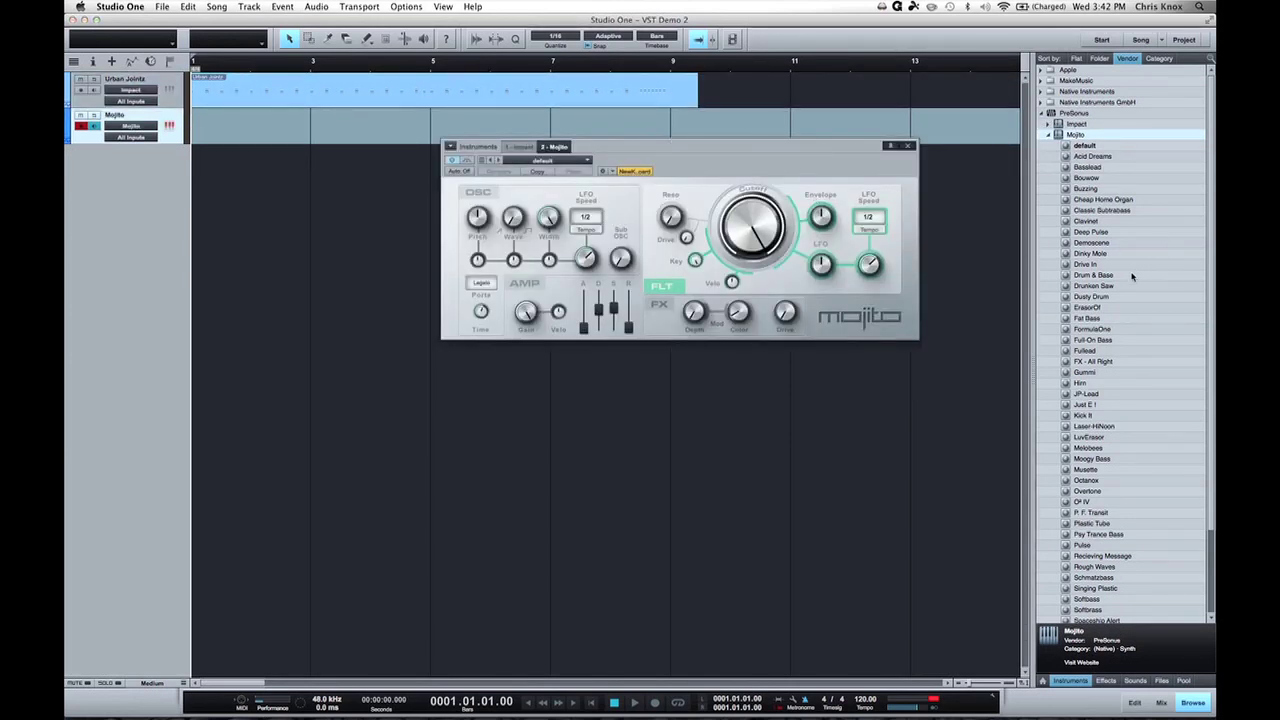
double_click(1090, 167)
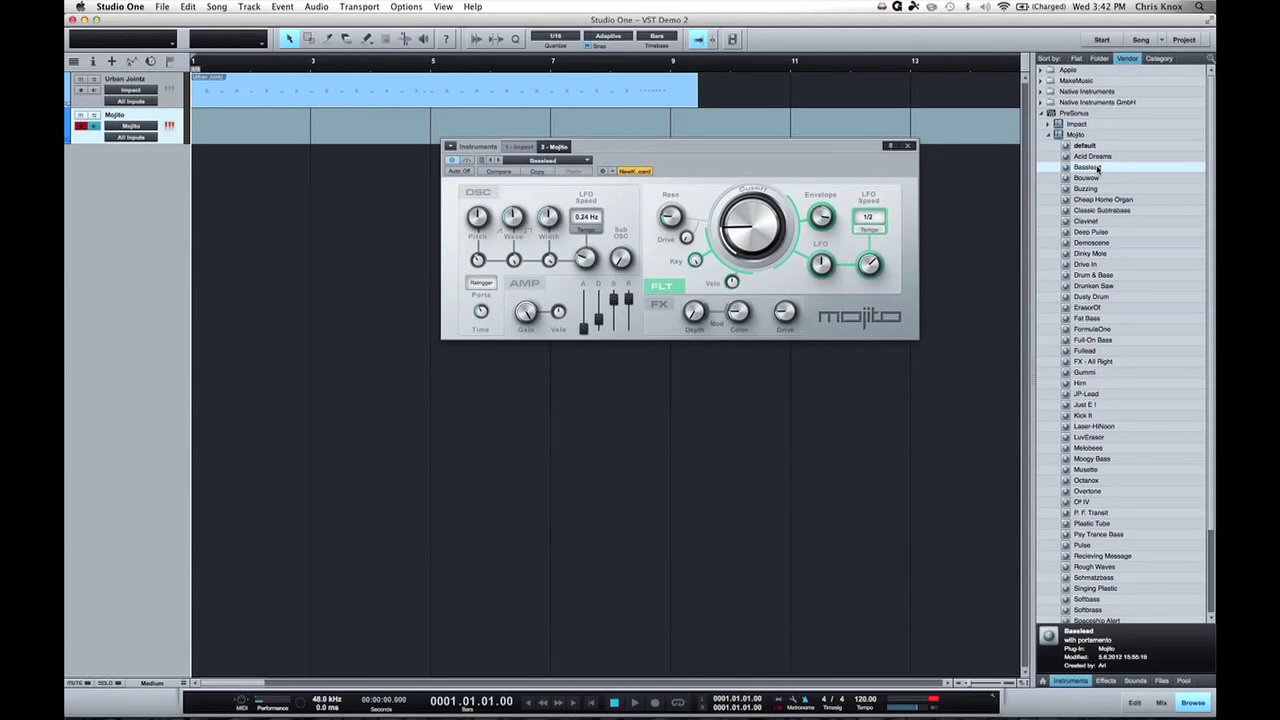
Record a Basslead part on the Mojito track and play it back twice from the start with the drums.
key(space)
key(KP_Multiply)
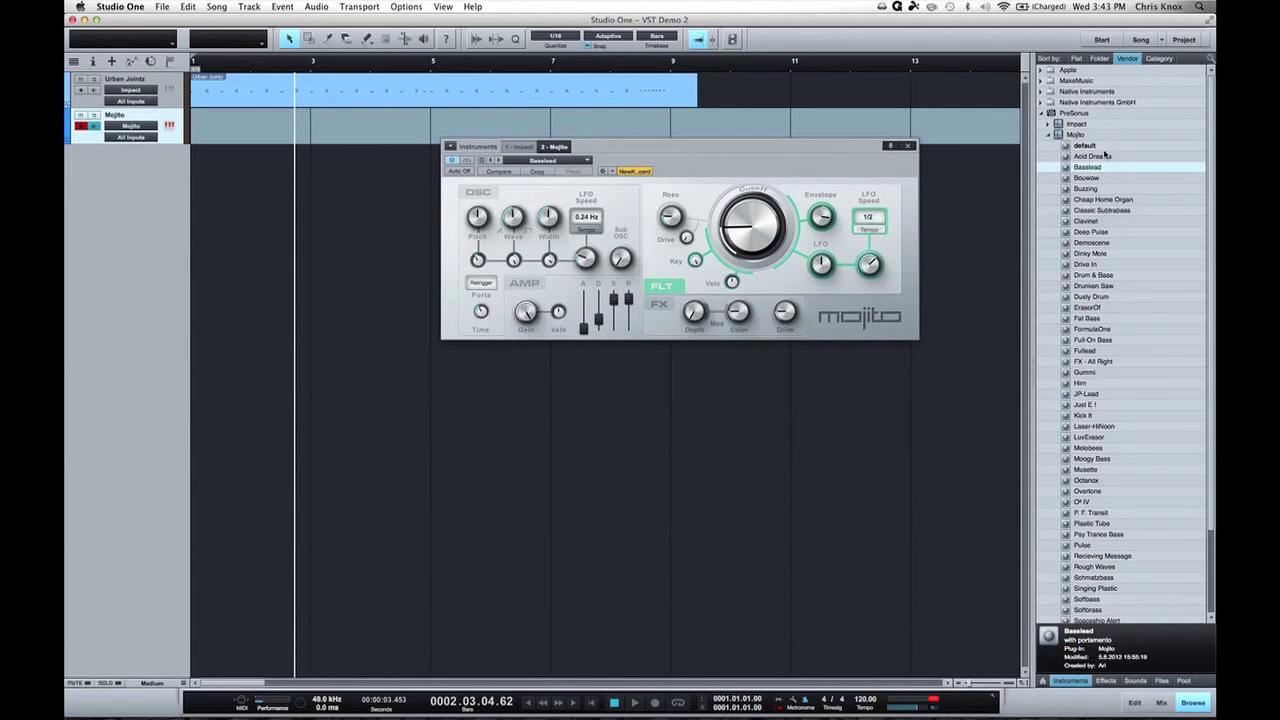
key(Home)
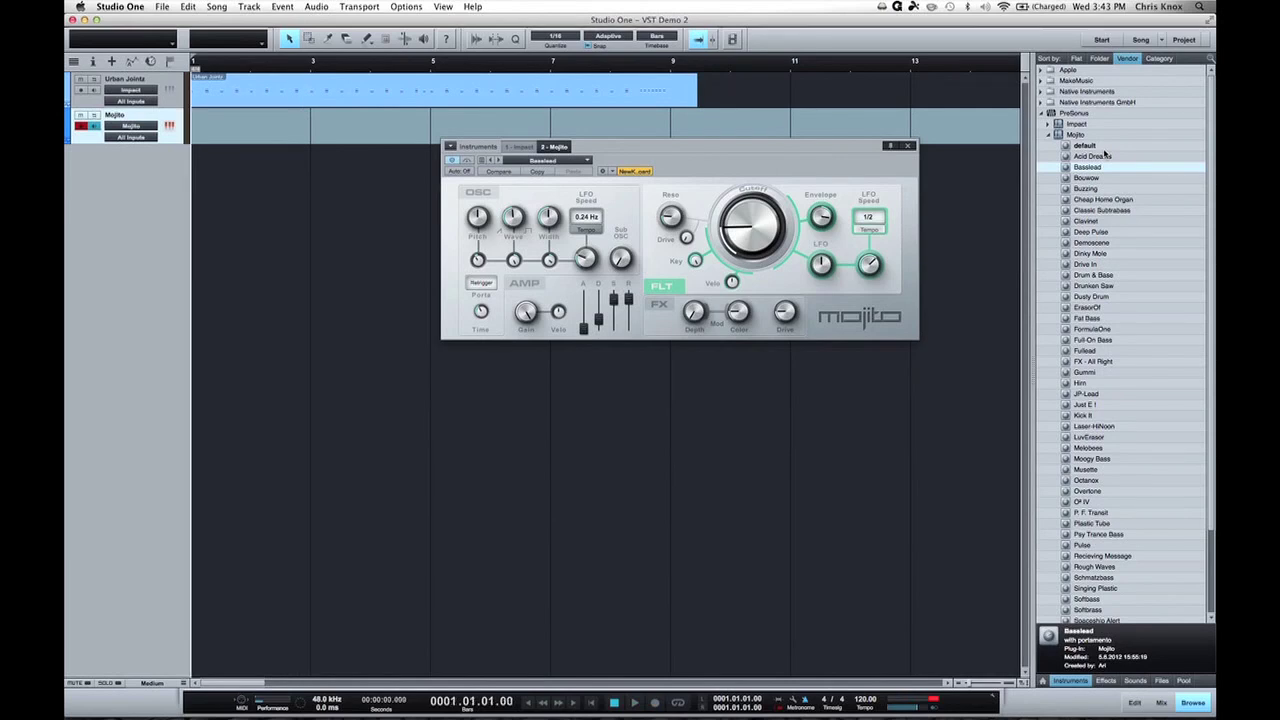
key(space)
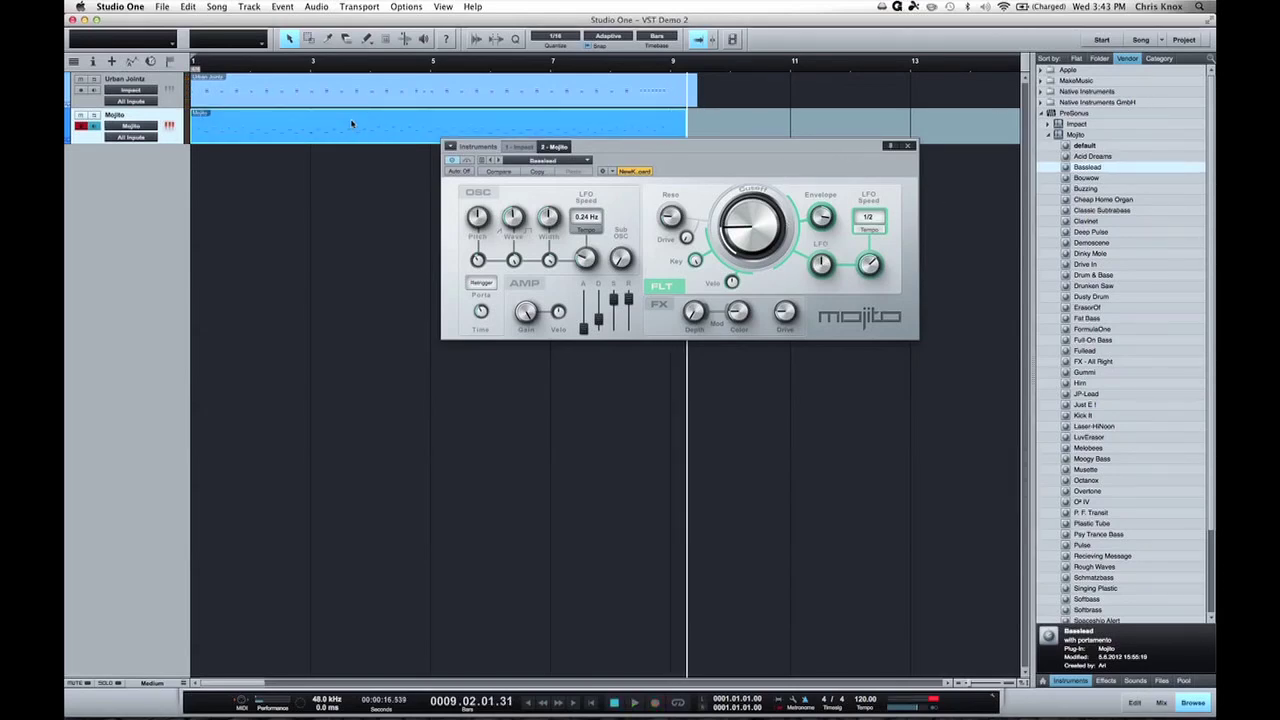
key(Home)
key(space)
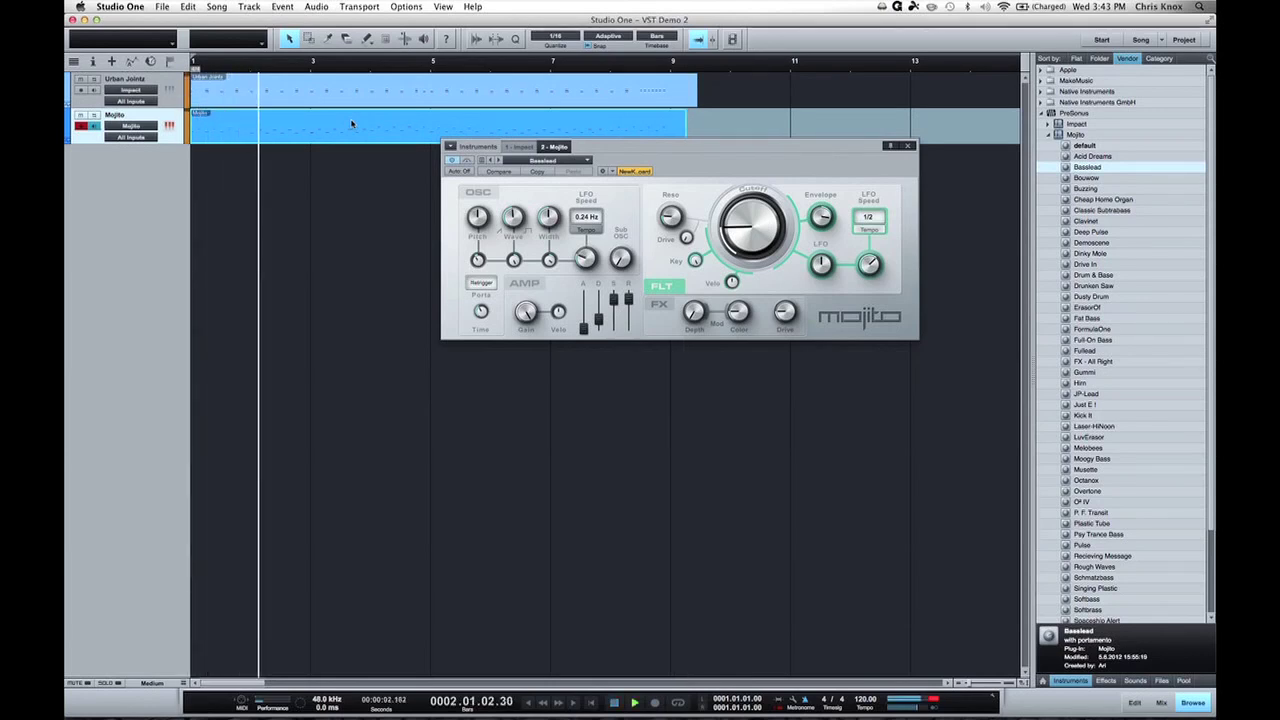
drag(738, 172, 858, 279)
Open the Mojito bass part in the note editor and audition it from around bar 1.8.
click(310, 64)
double_click(313, 122)
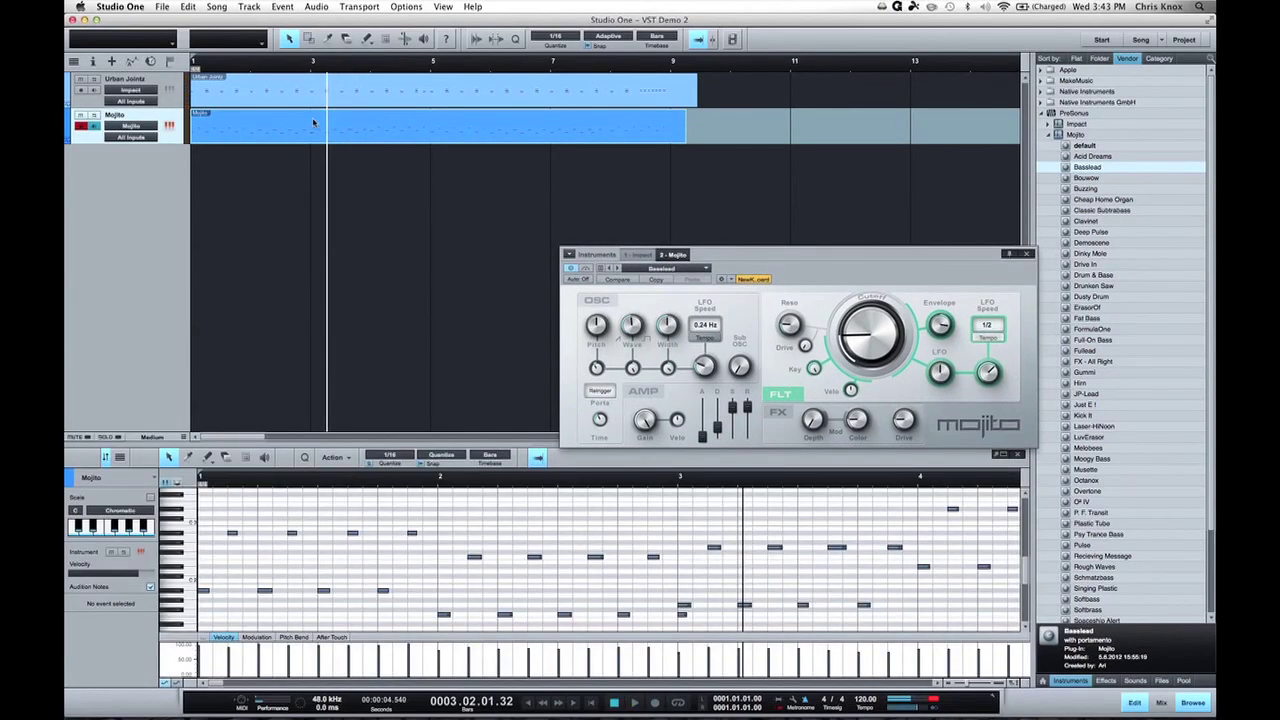
click(684, 606)
click(713, 547)
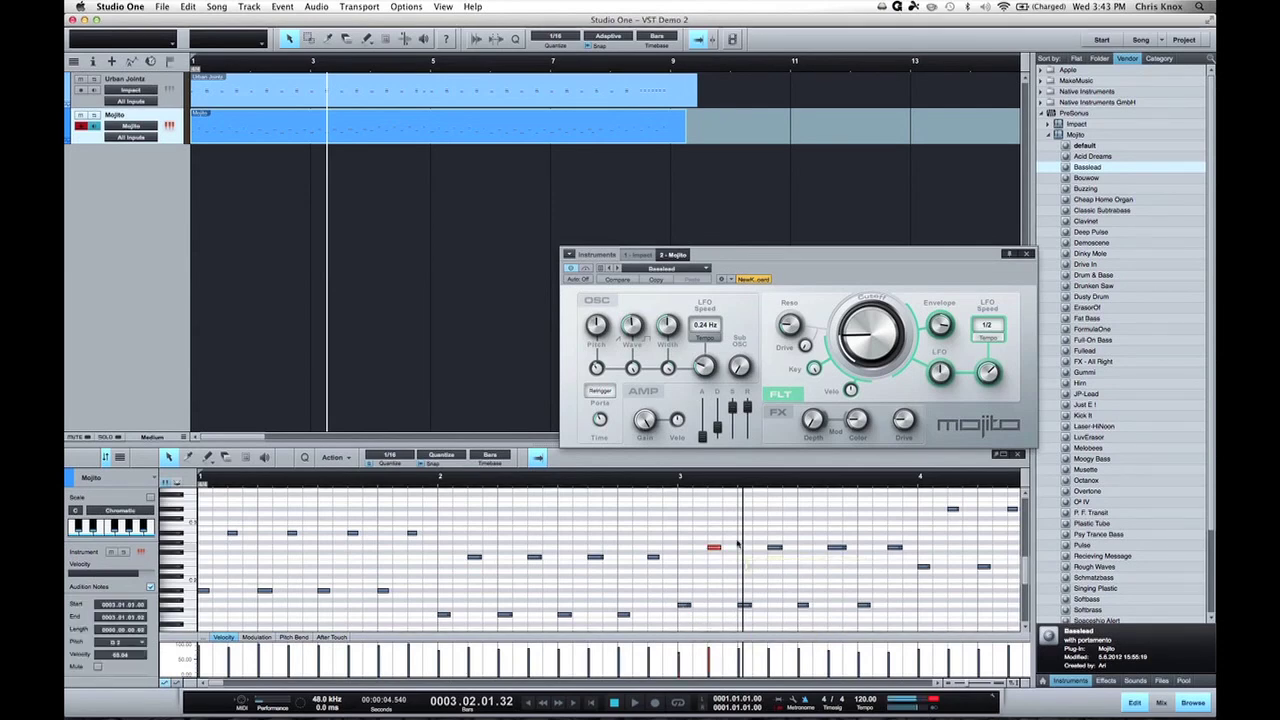
click(392, 476)
key(space)
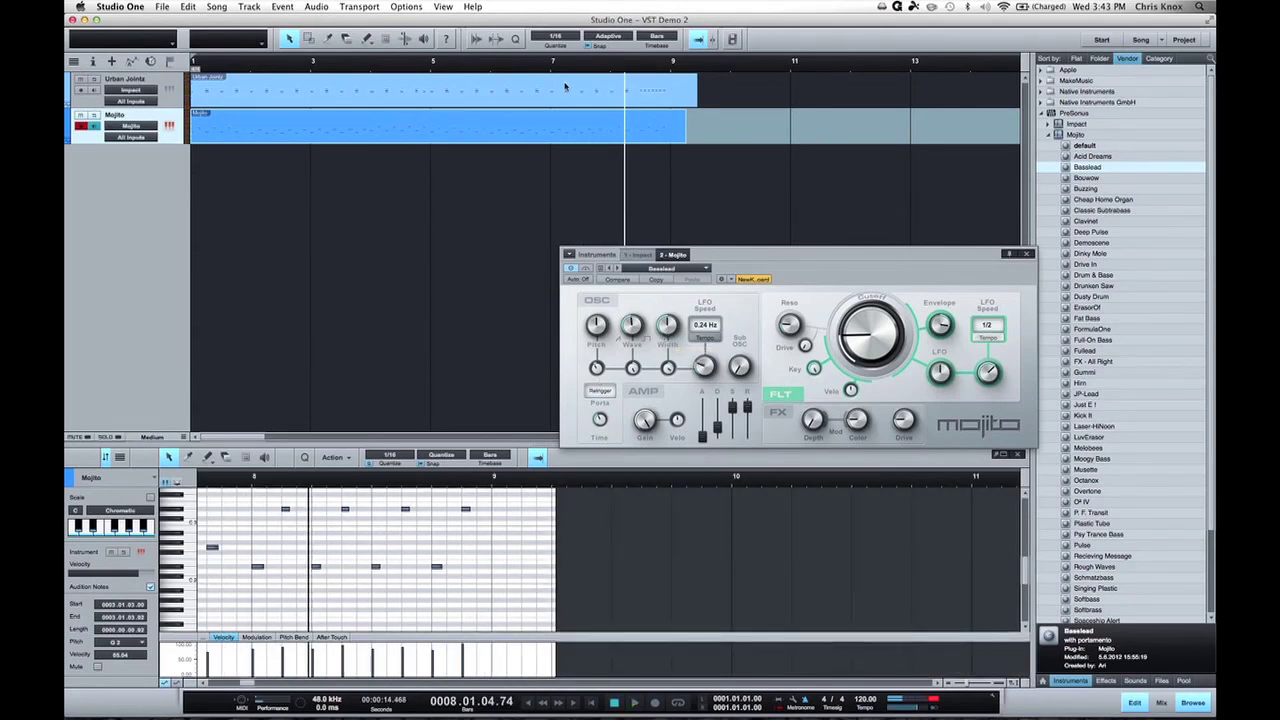
Shorten one bass note and nudge the note at 7.04.01 slightly later, auditioning from bar 7.
click(538, 66)
key(space)
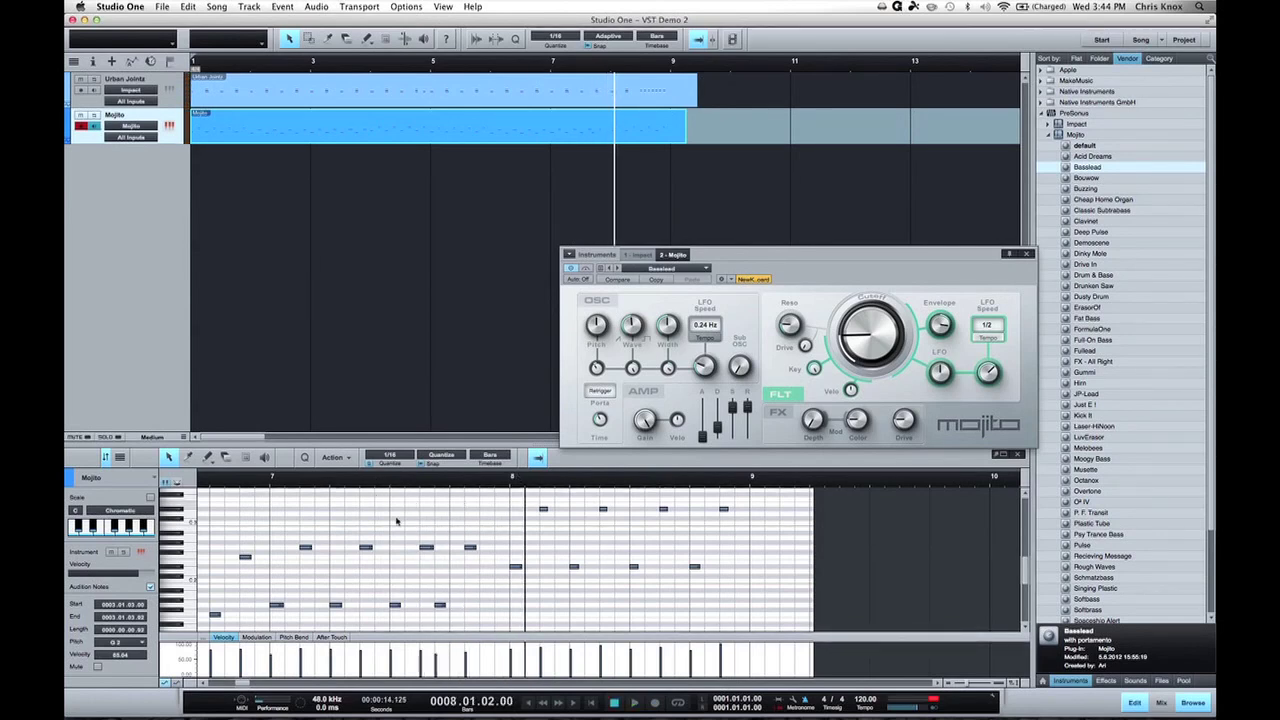
drag(431, 548, 428, 549)
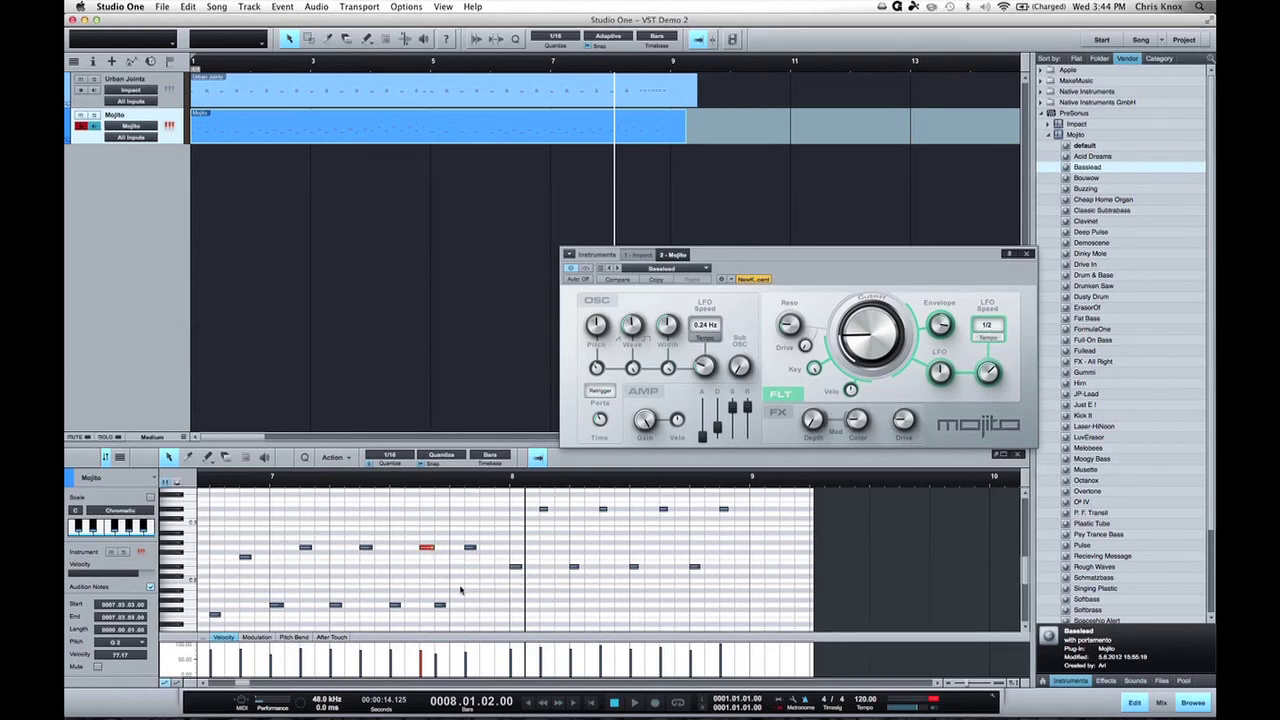
click(356, 482)
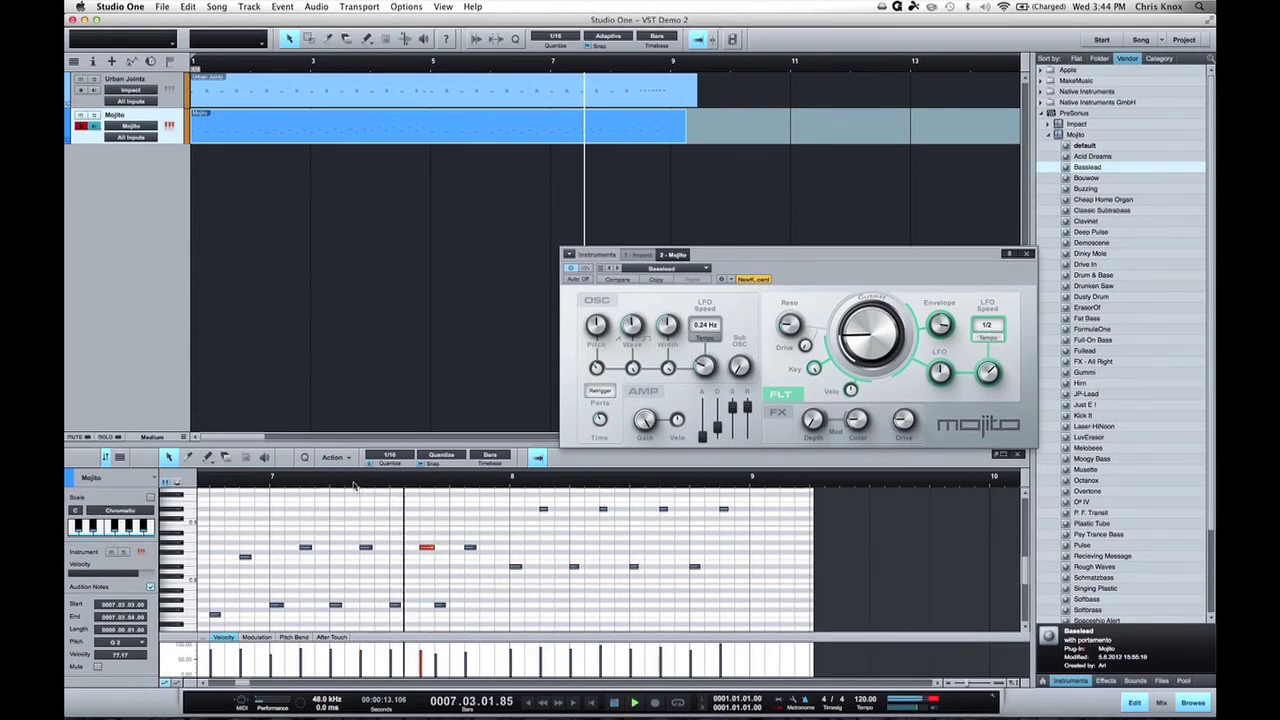
click(440, 606)
drag(452, 607, 455, 606)
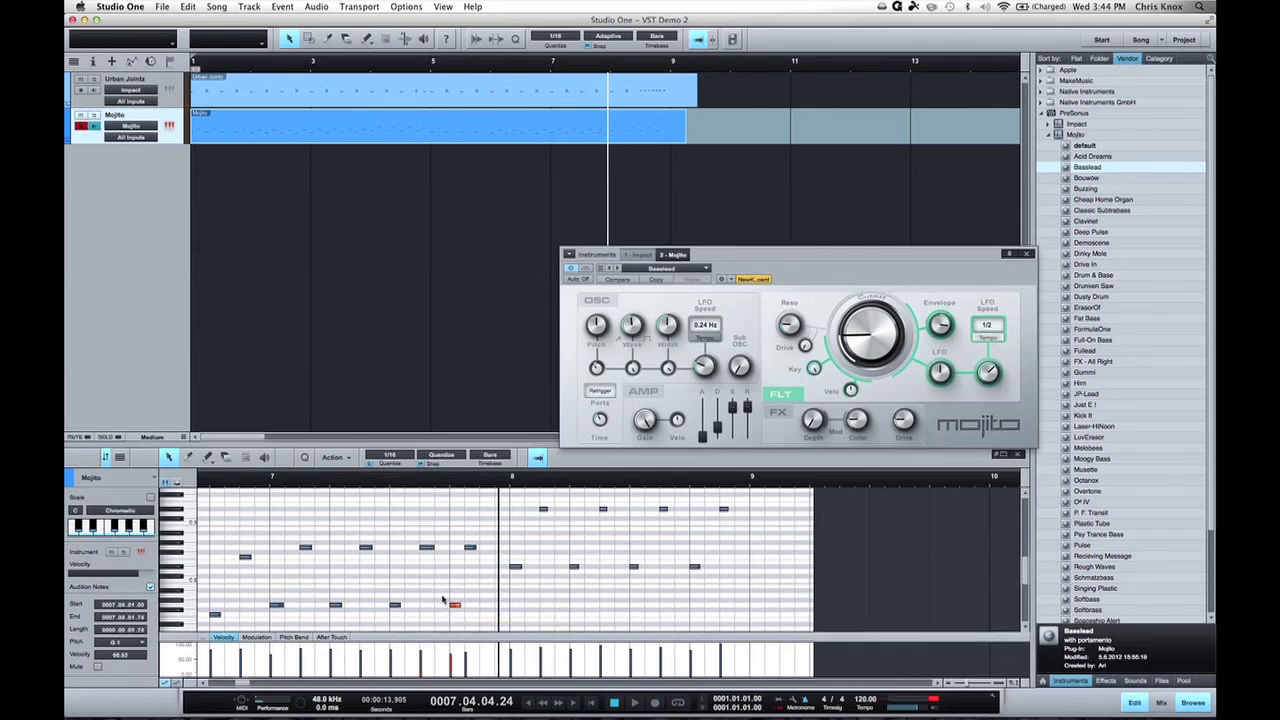
click(313, 484)
key(space)
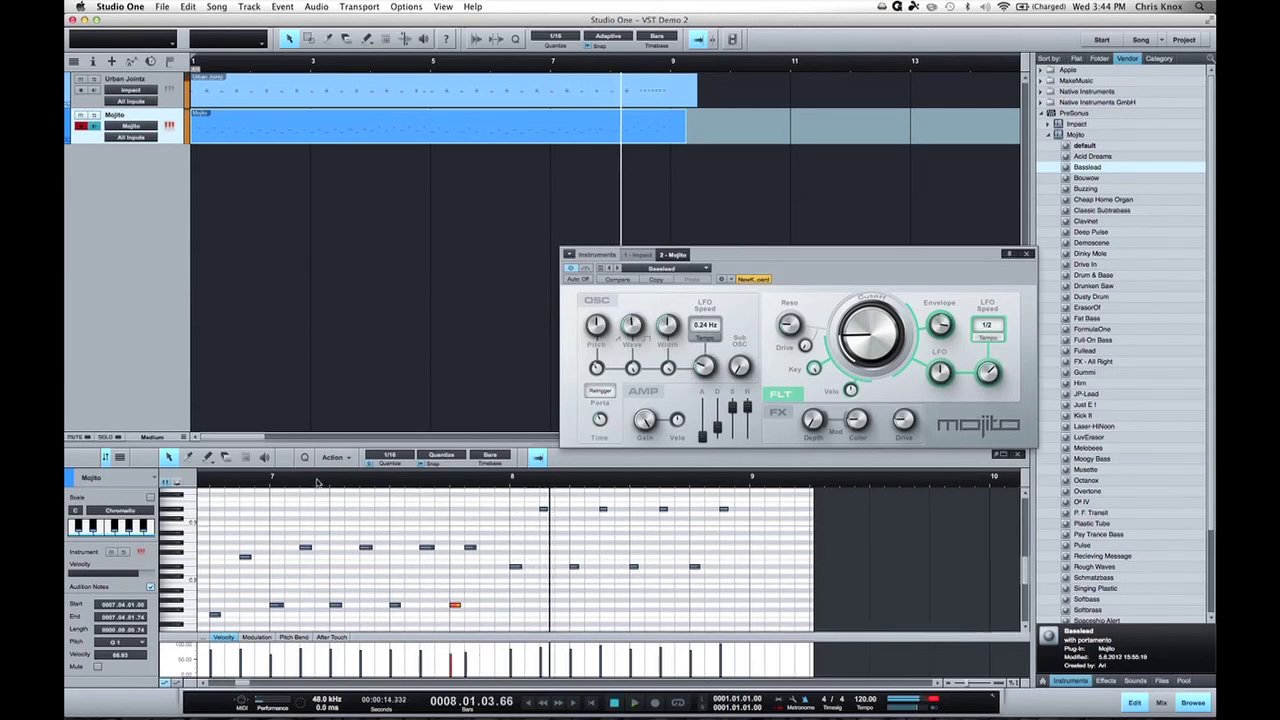
Shift another bass note slightly later, replay from bar 7, and close the Mojito window.
drag(470, 548, 486, 547)
click(357, 485)
key(space)
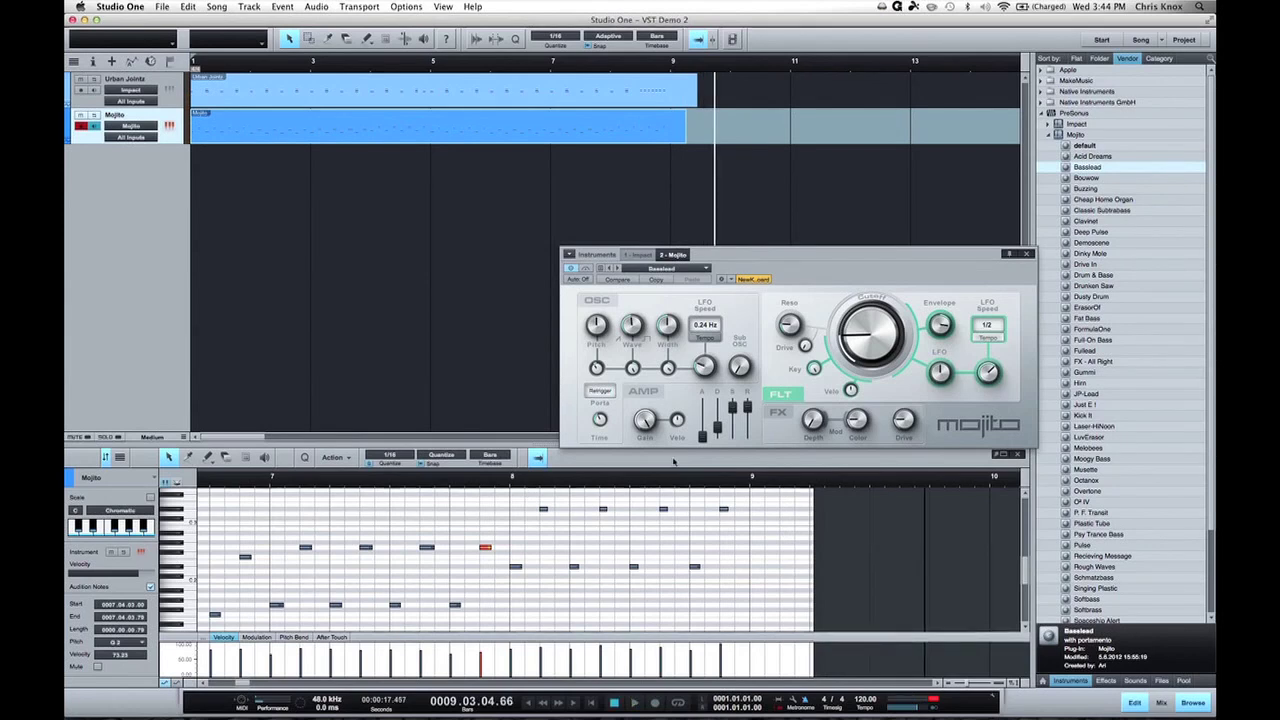
click(1028, 255)
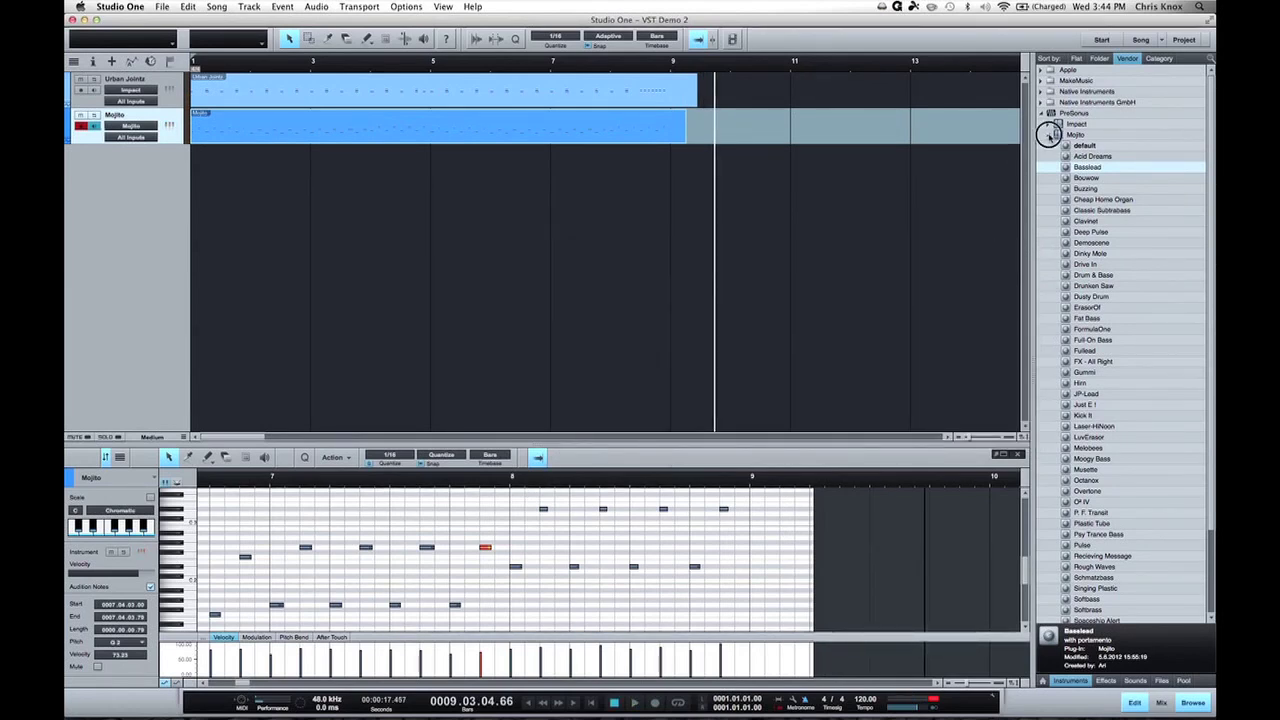
Add a new Presence instrument track and load the JupiterBrass preset from its Synths folder.
click(1048, 135)
drag(1060, 148, 571, 189)
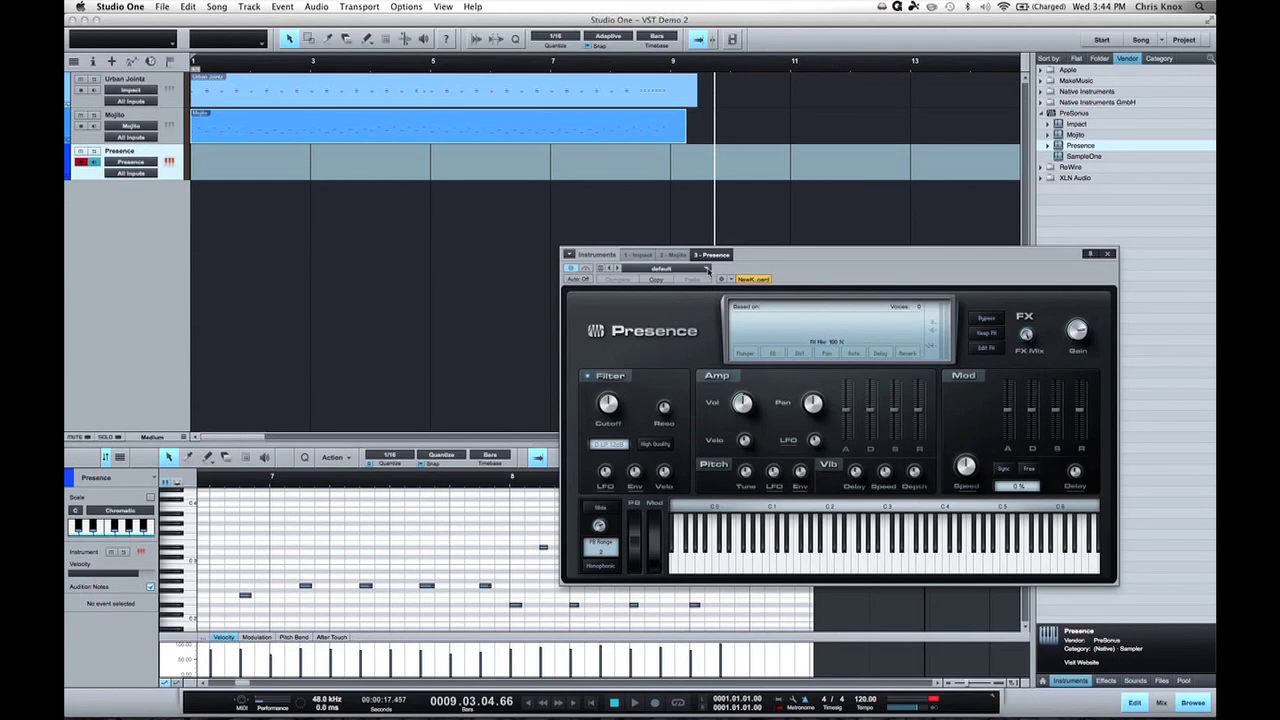
click(706, 270)
click(706, 270)
click(1049, 146)
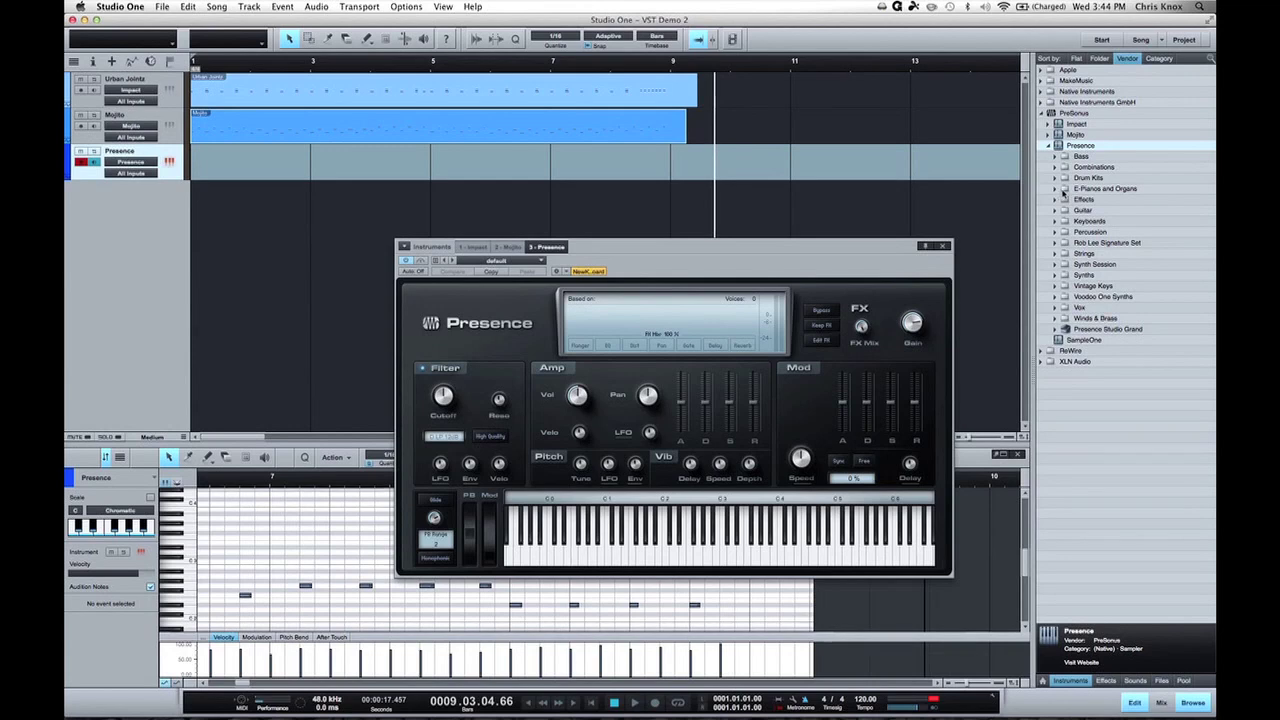
click(1057, 275)
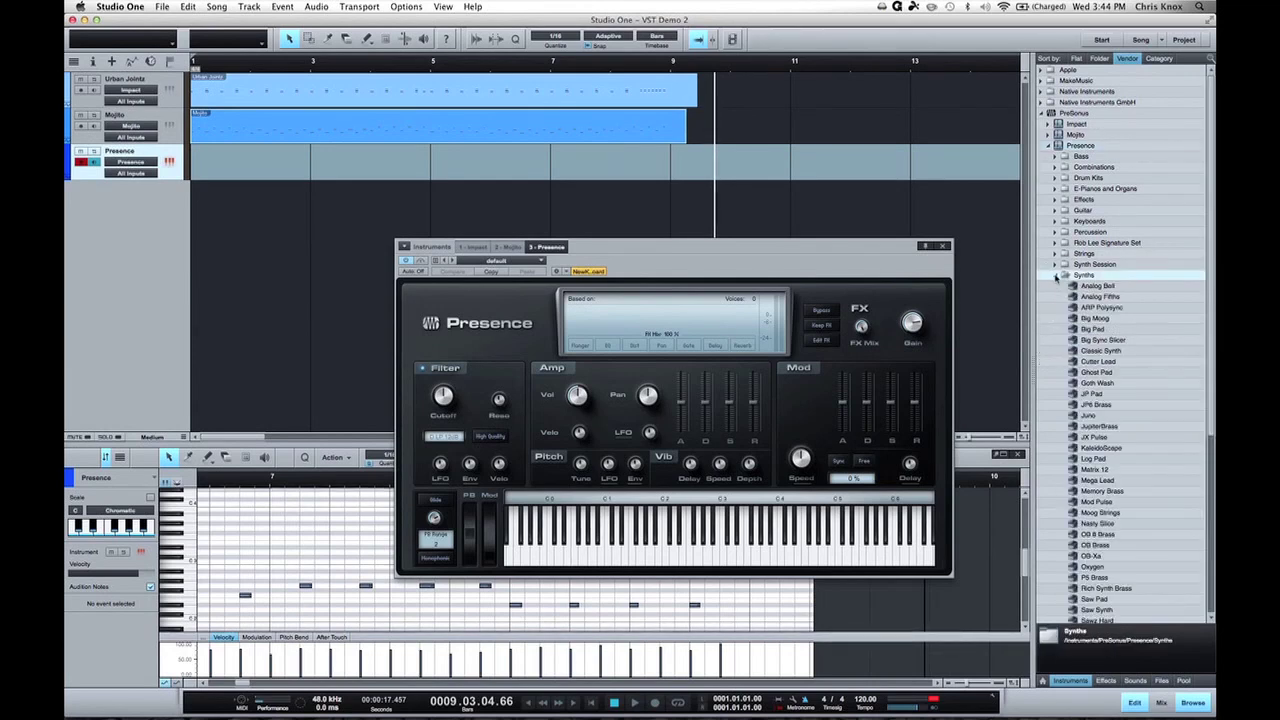
click(1101, 427)
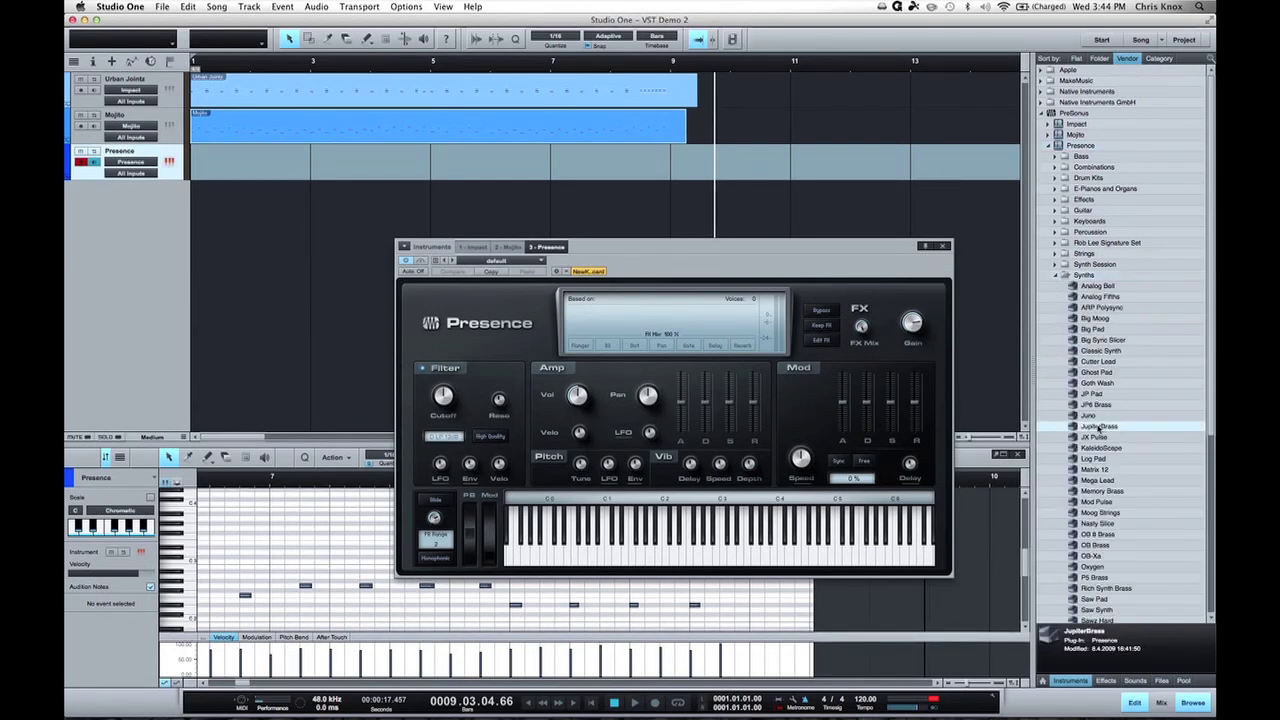
double_click(1093, 427)
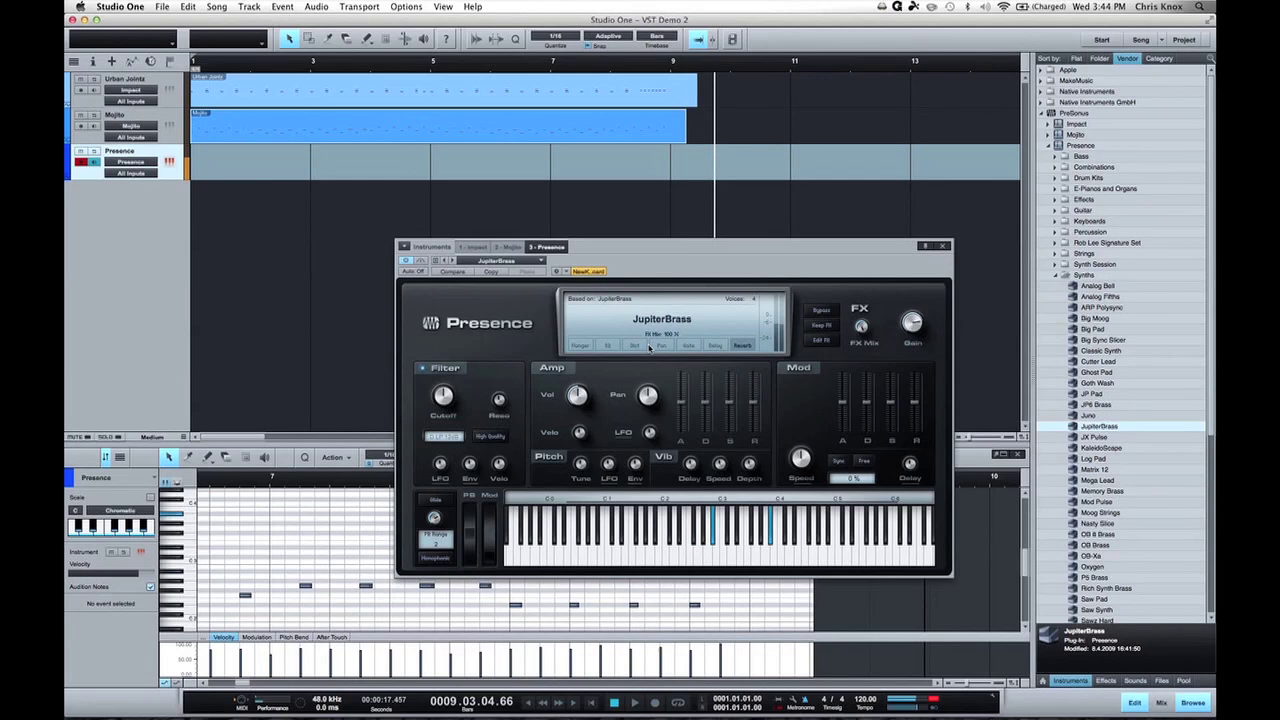
Record the JupiterBrass part from the song start to about bar 9, then collapse the Synths folder.
key(space)
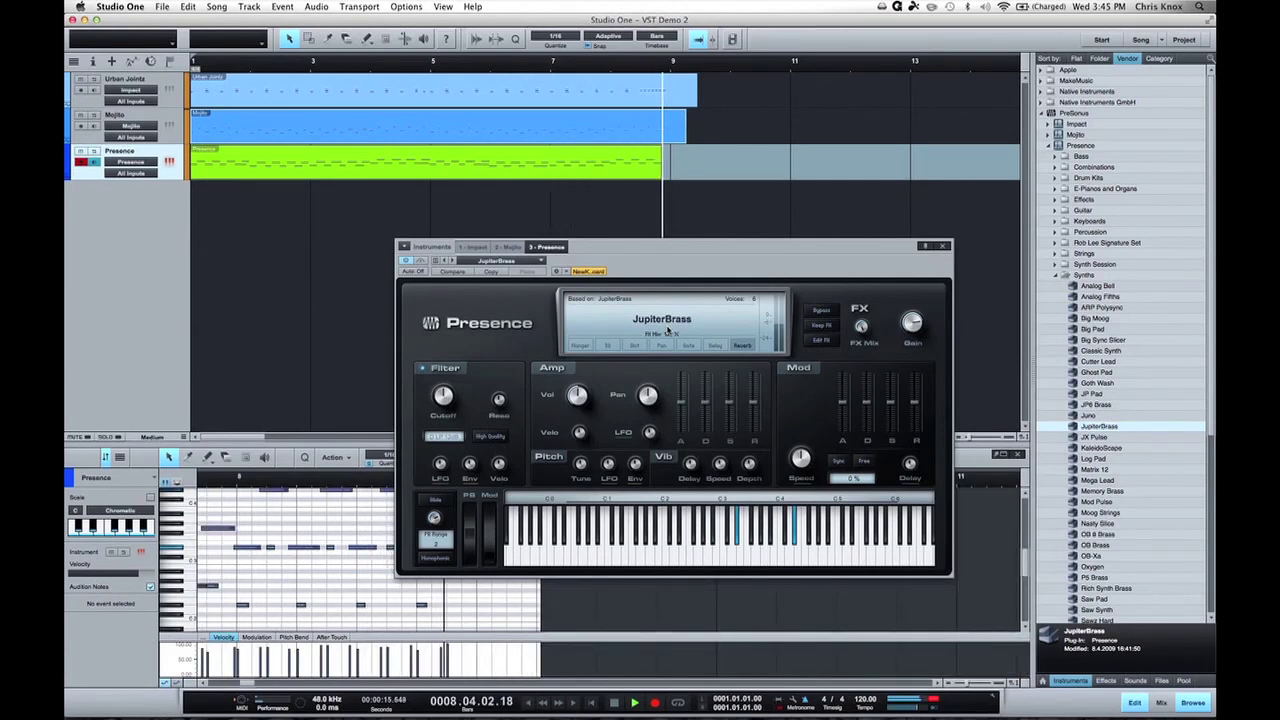
key(space)
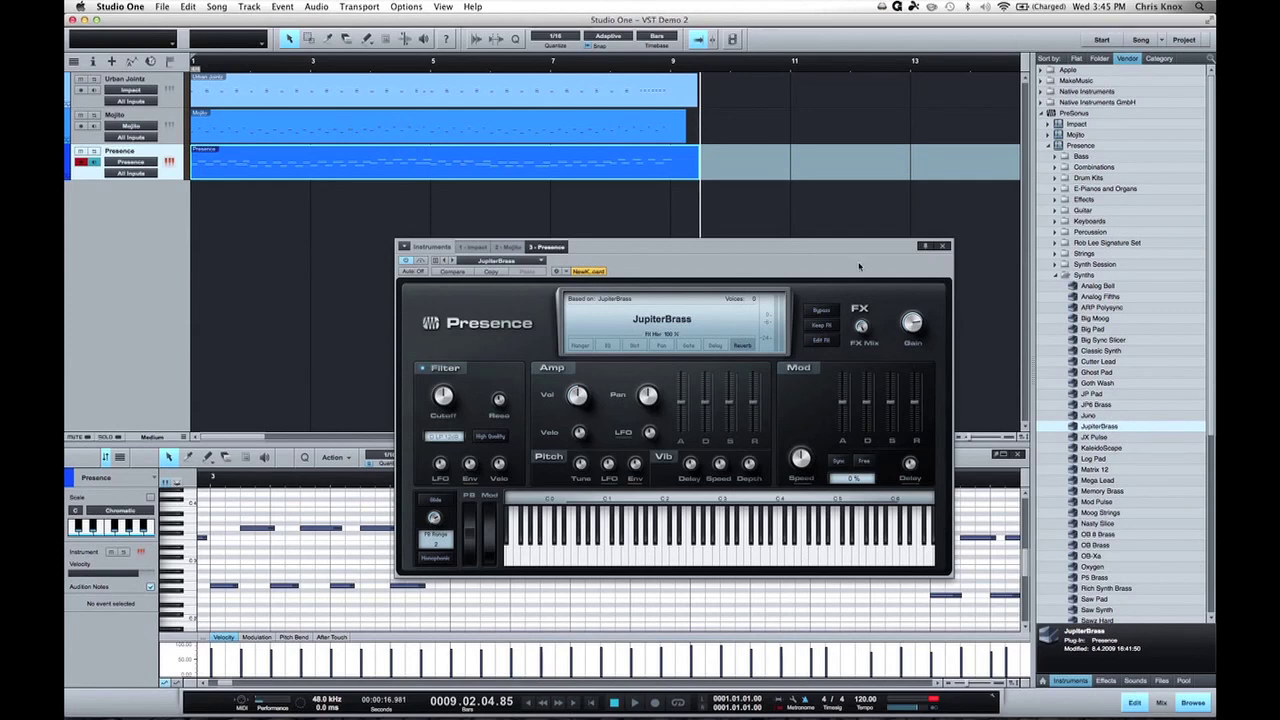
click(1057, 275)
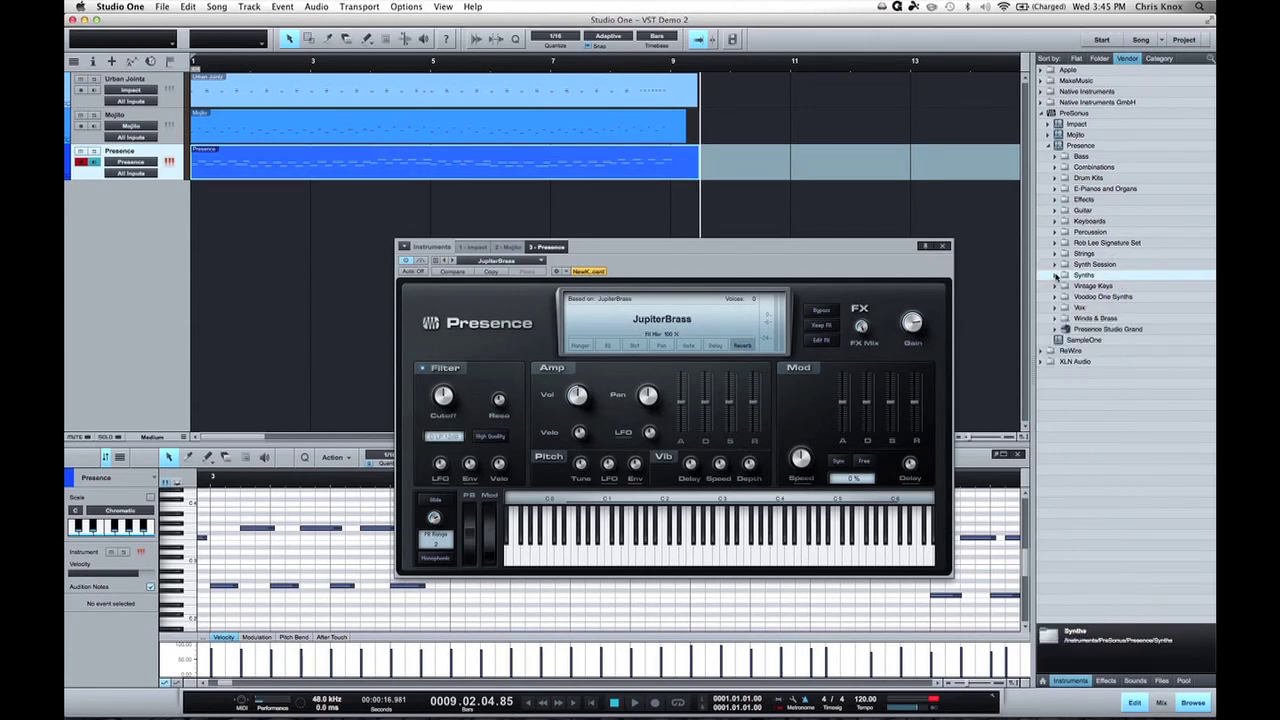
Add a Presence 2 track loaded with Rob Lee Signature Set > Flange Pad RL.
drag(1053, 147, 523, 196)
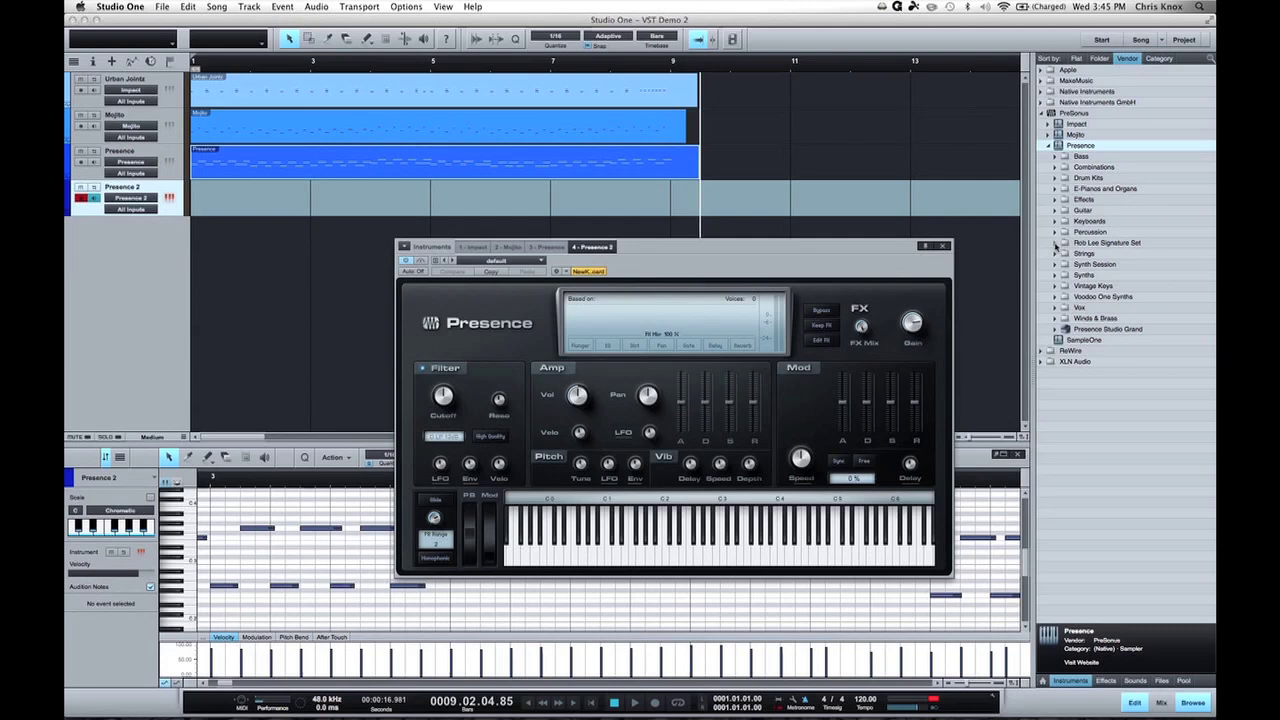
click(1055, 243)
click(1048, 470)
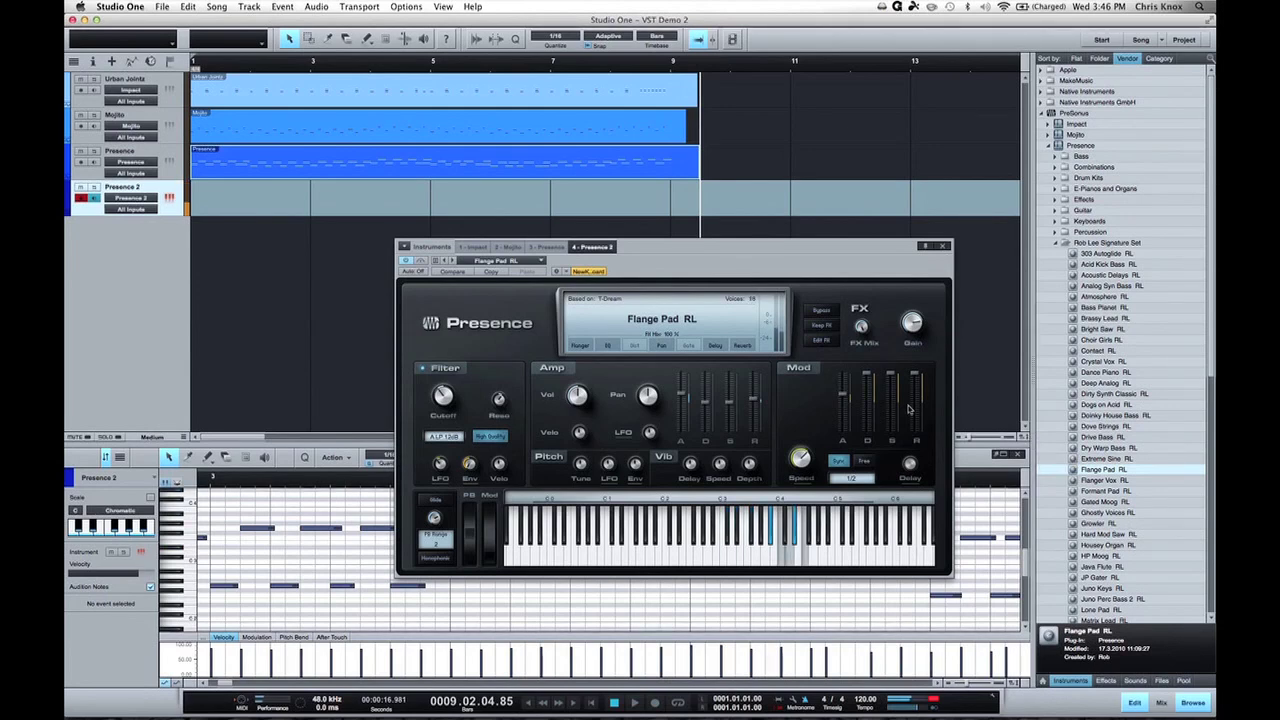
Audition the pad, then record a Flange Pad part from the start to about bar 9.
key(space)
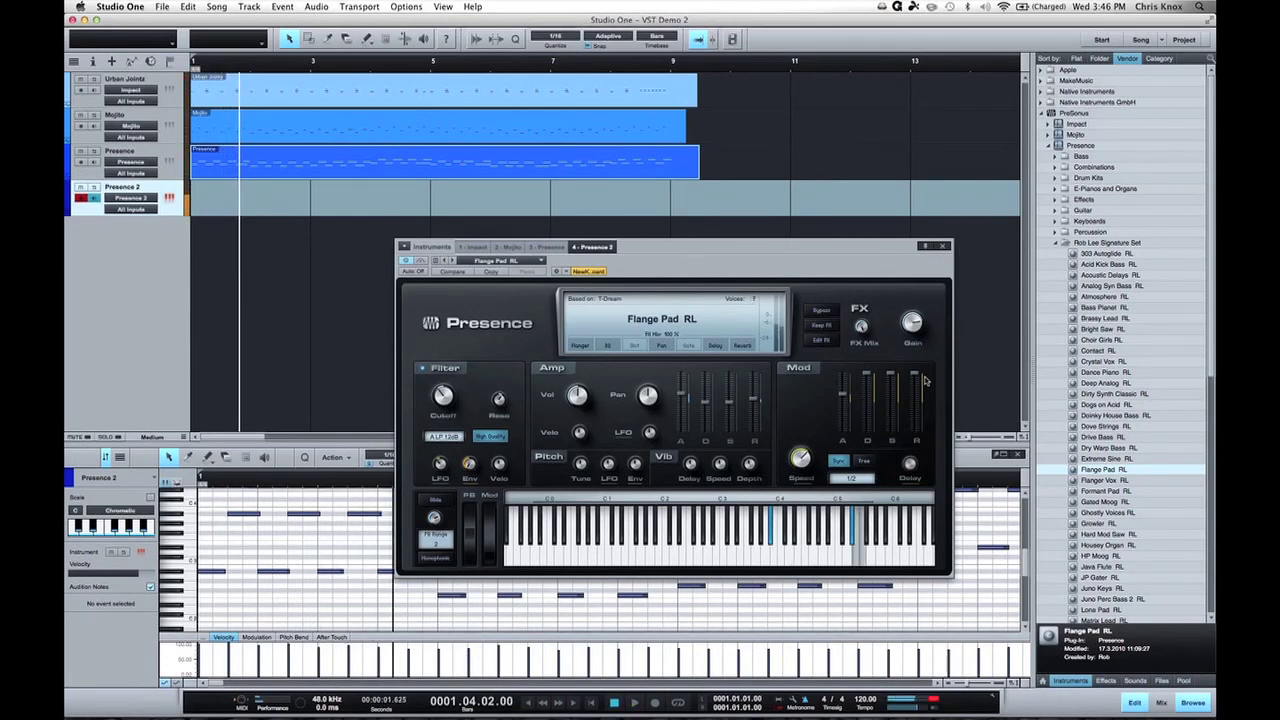
key(space)
key(space)
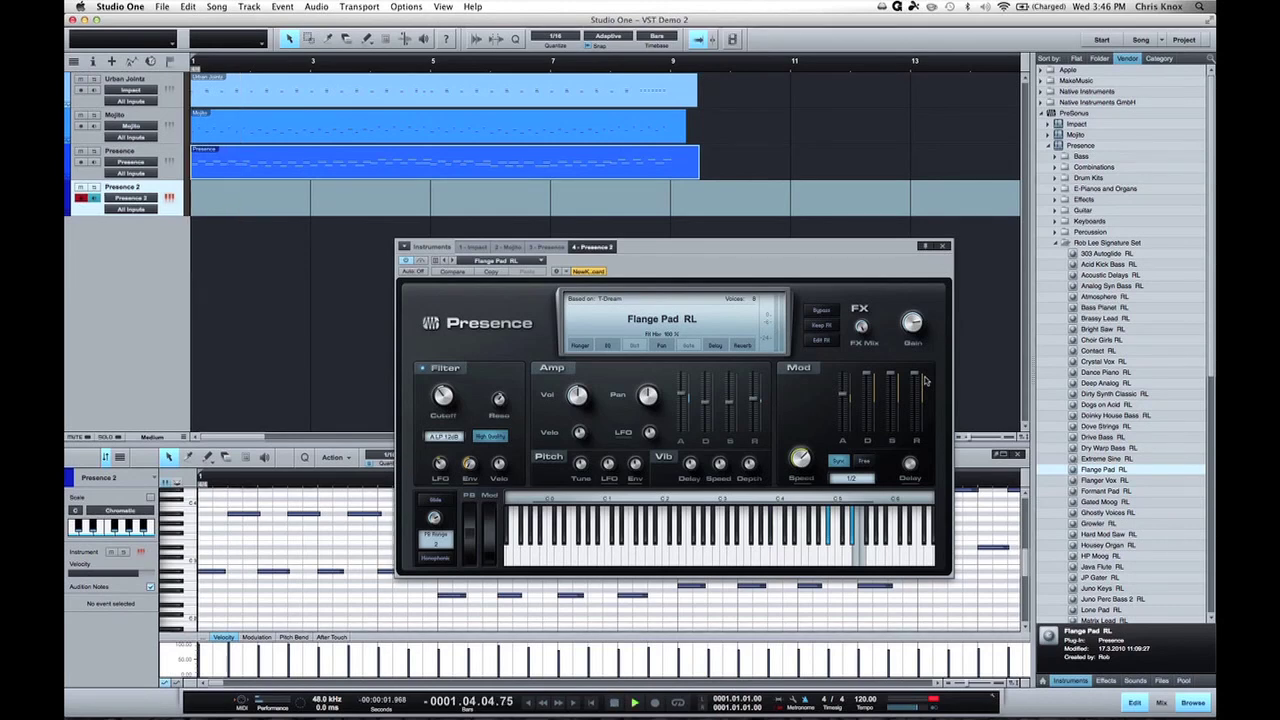
click(242, 212)
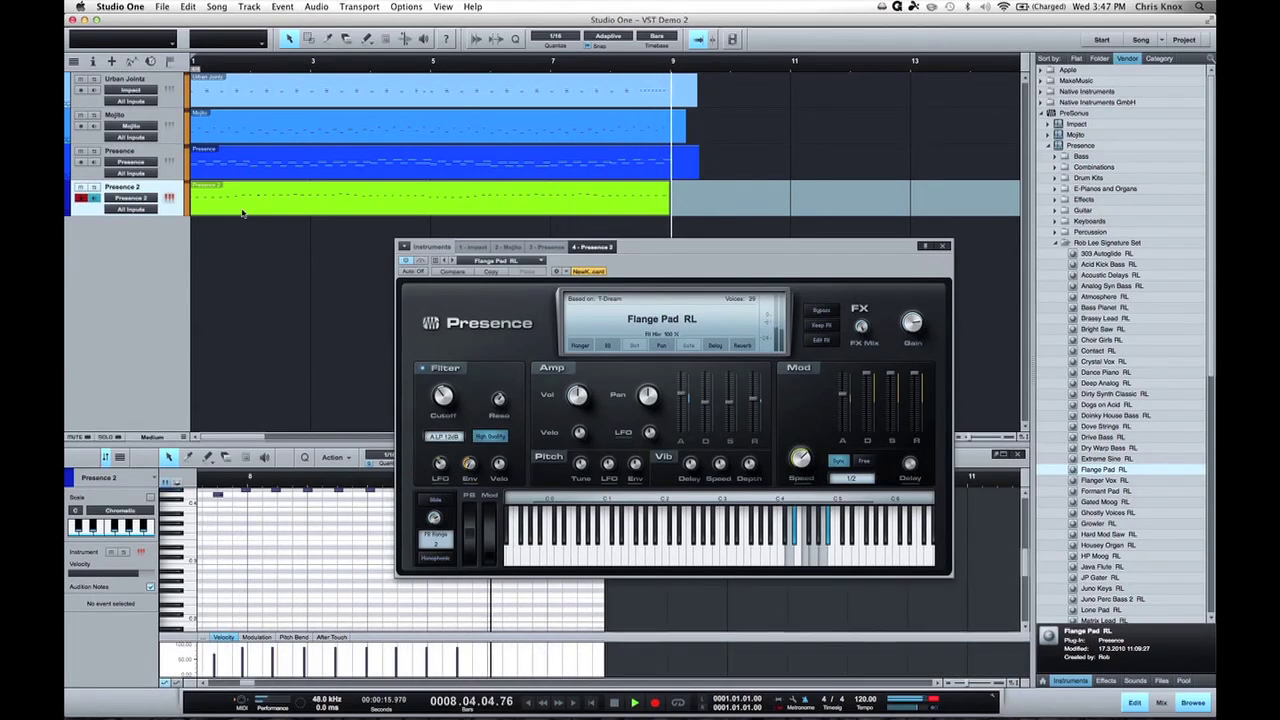
key(space)
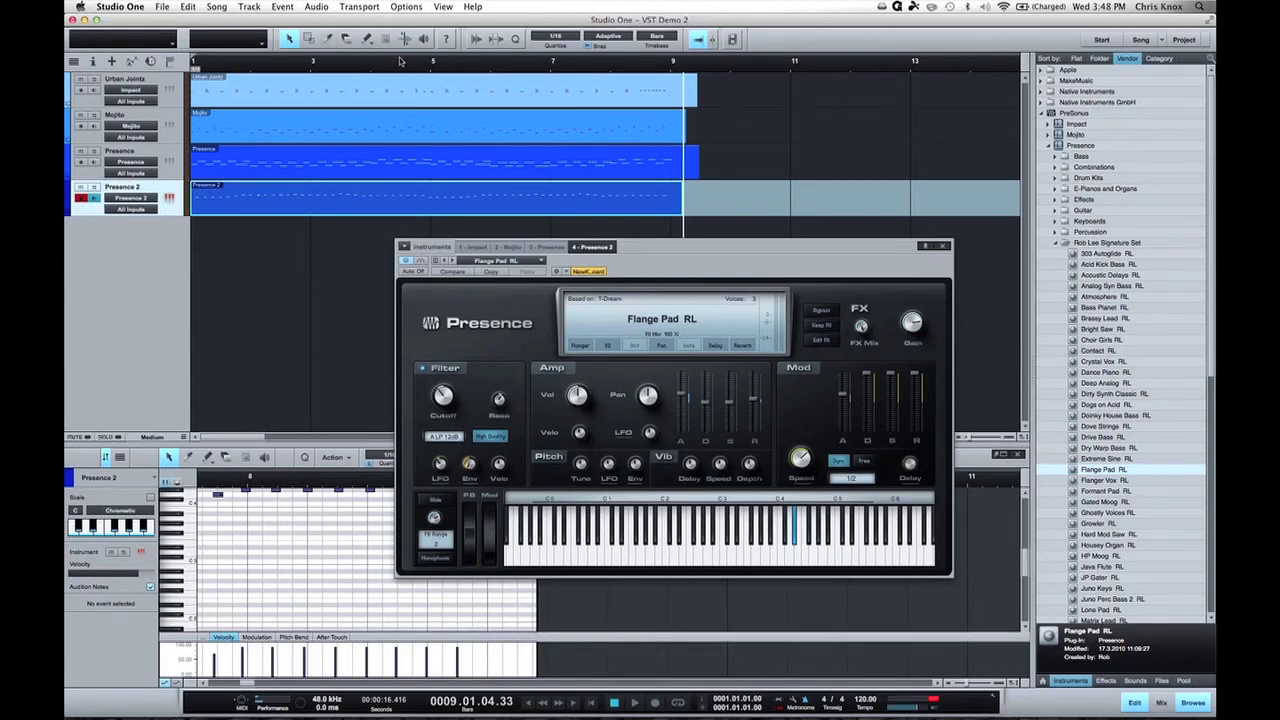
Split all four parts at bar 9 with Alt+X, delete everything after it, and close Presence.
key(2)
drag(776, 78, 644, 236)
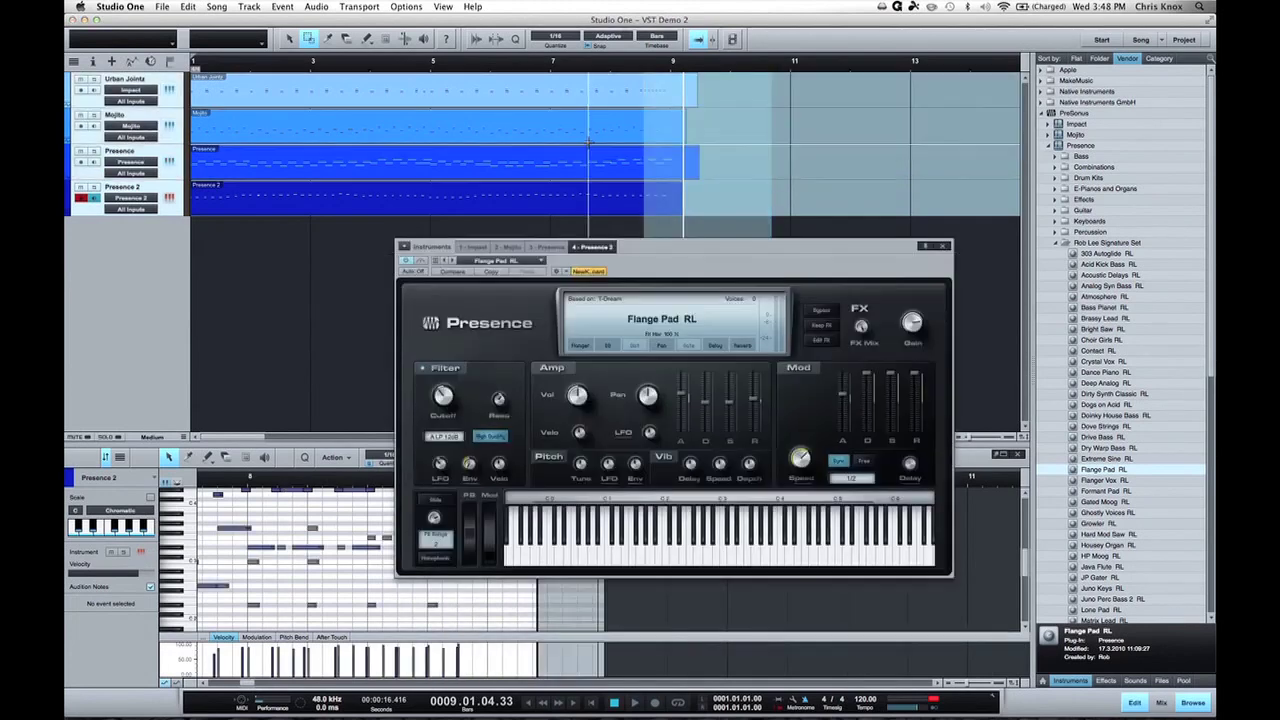
click(672, 68)
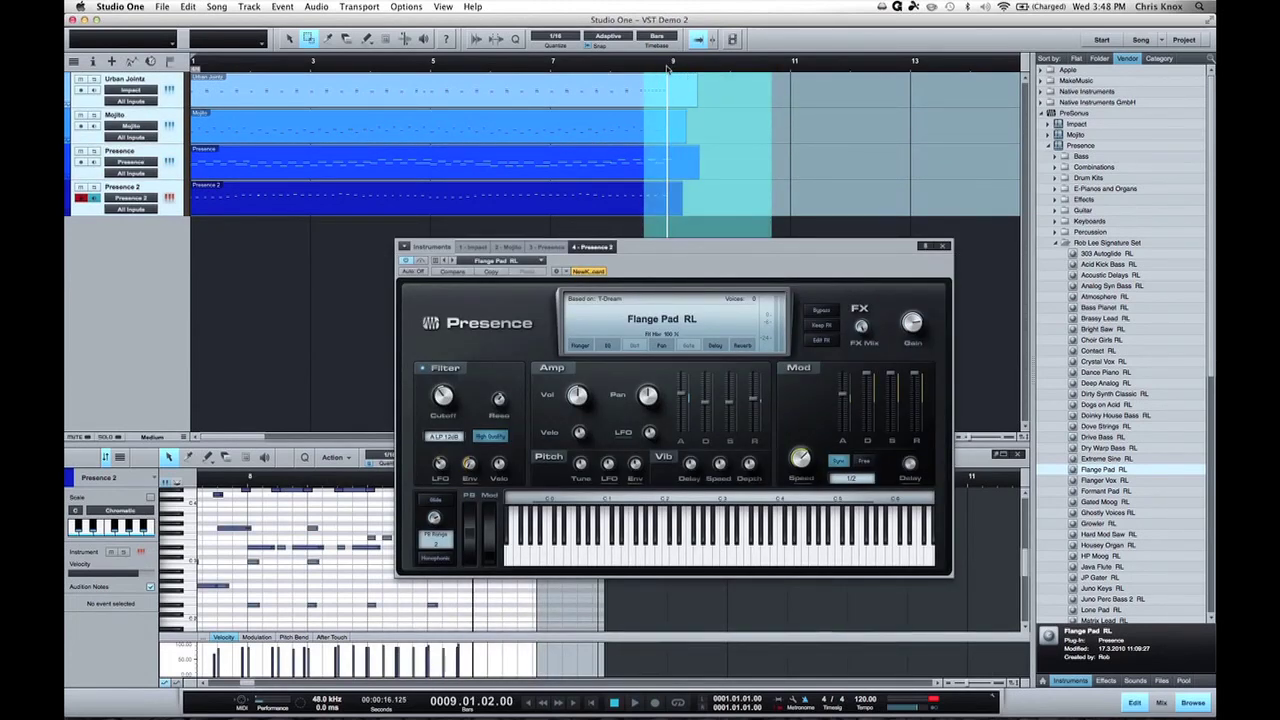
drag(672, 66, 676, 70)
click(672, 72)
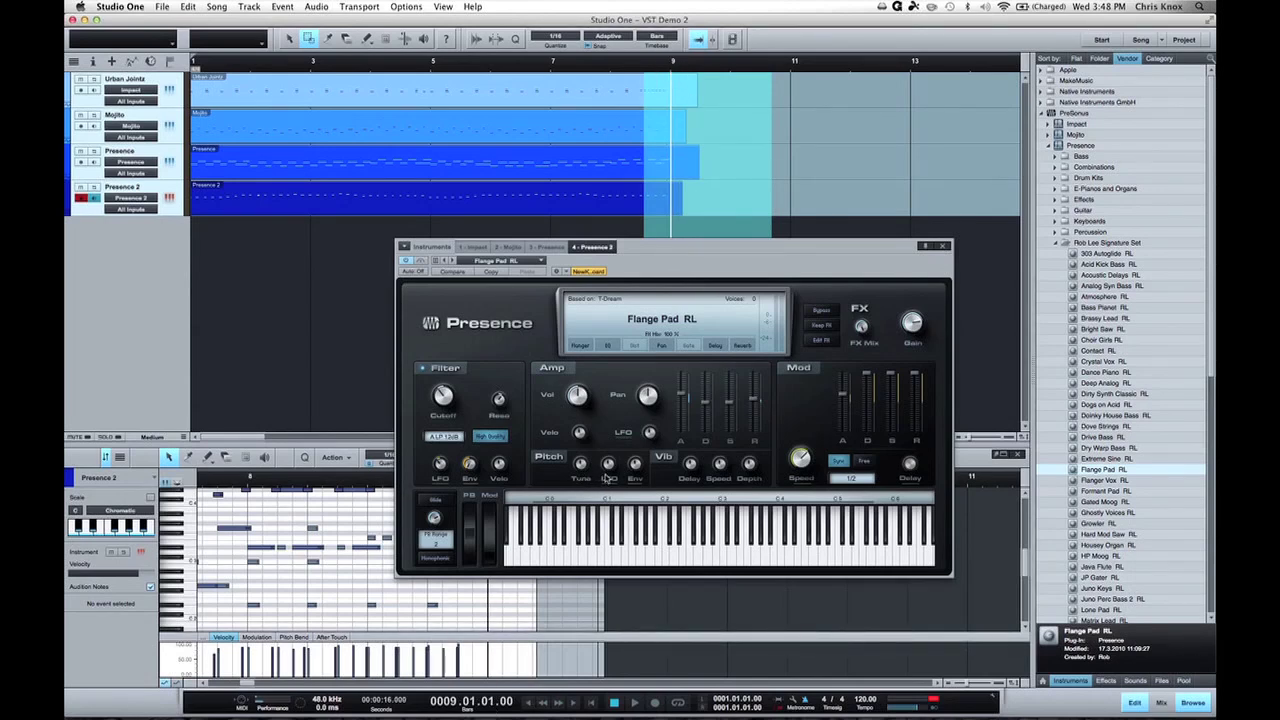
key(alt+x)
mouse_move(747, 190)
mouse_down()
mouse_move(680, 214)
mouse_move(703, 216)
mouse_up()
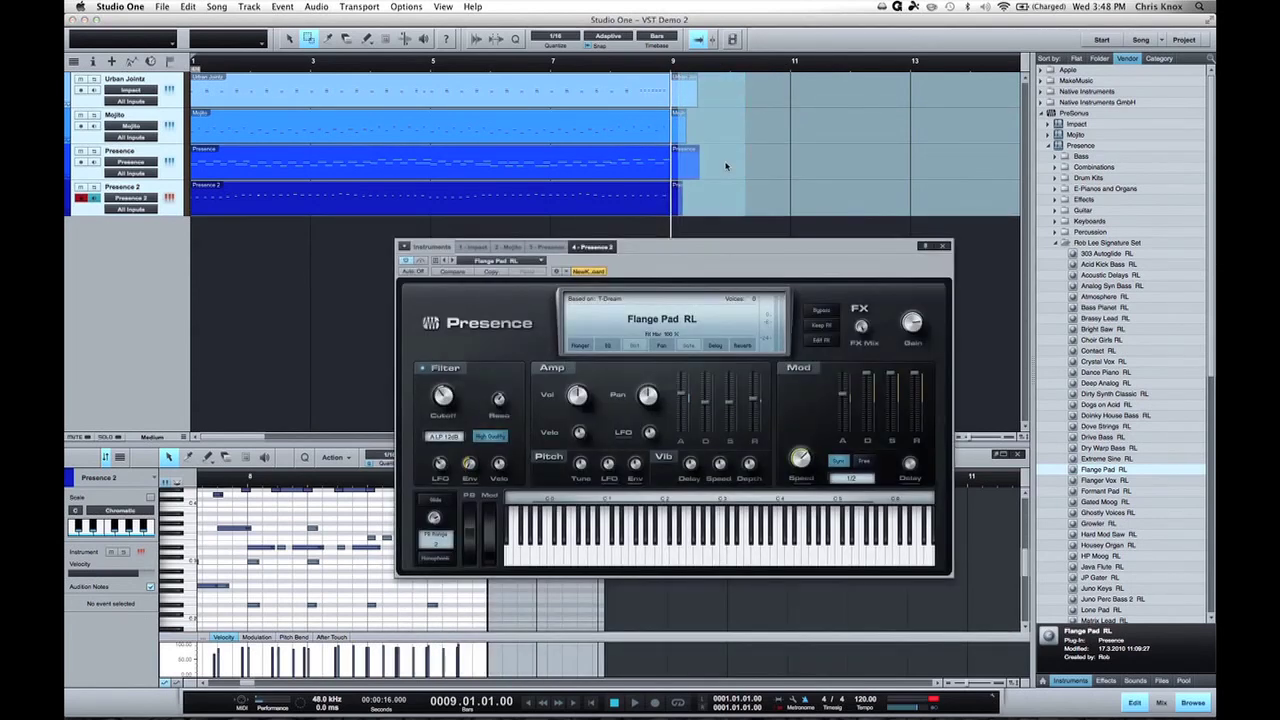
key(Delete)
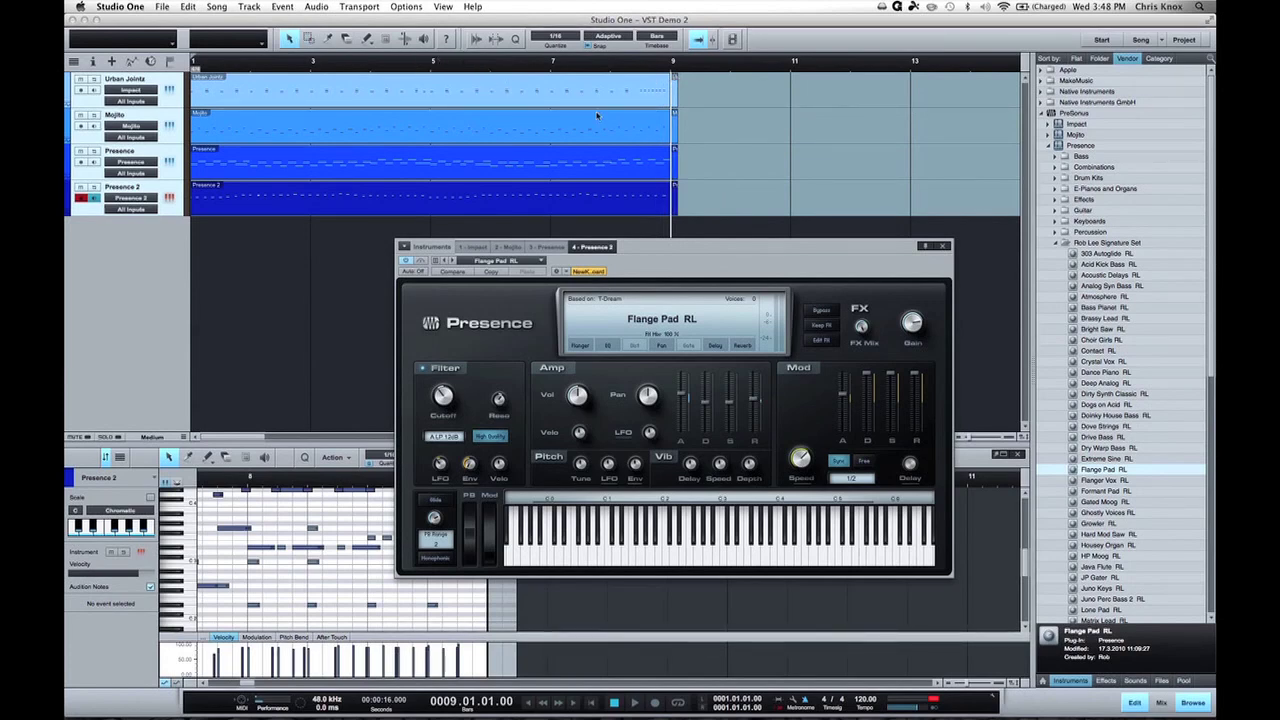
click(670, 90)
Select the Presence 2 track to show its Flange Pad RL window, and return to bar 1.
click(675, 122)
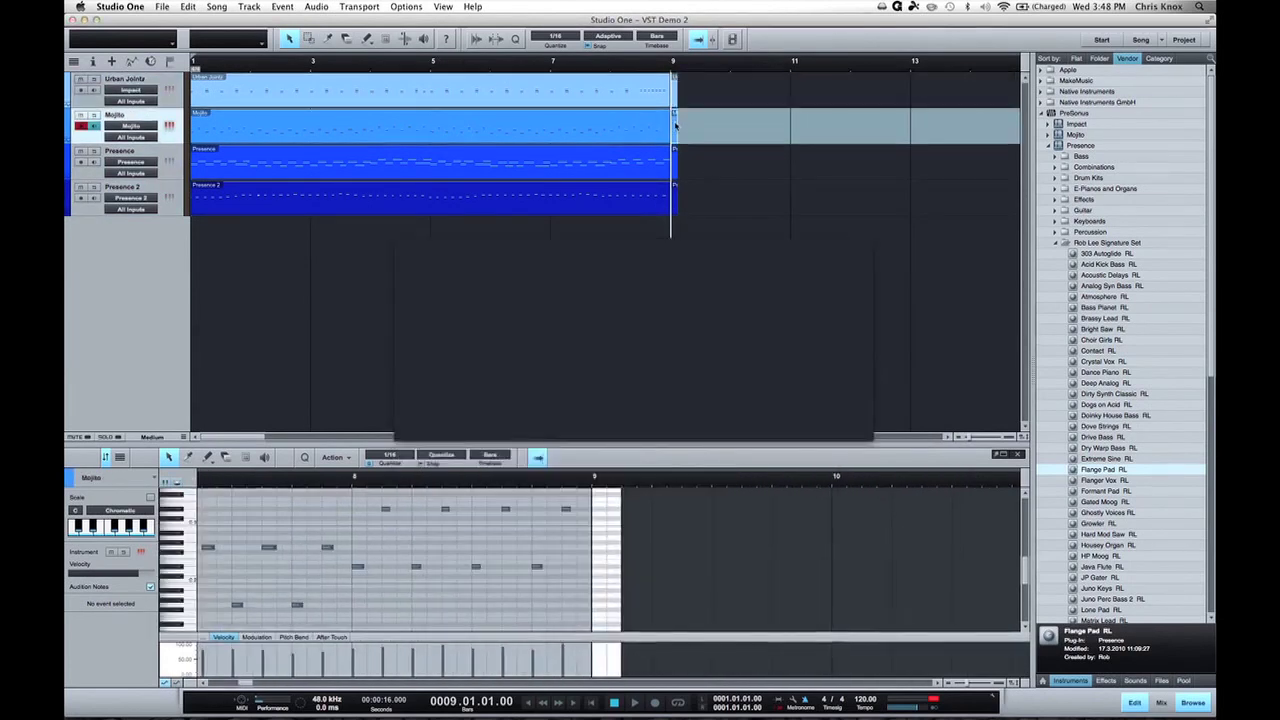
click(675, 155)
click(676, 93)
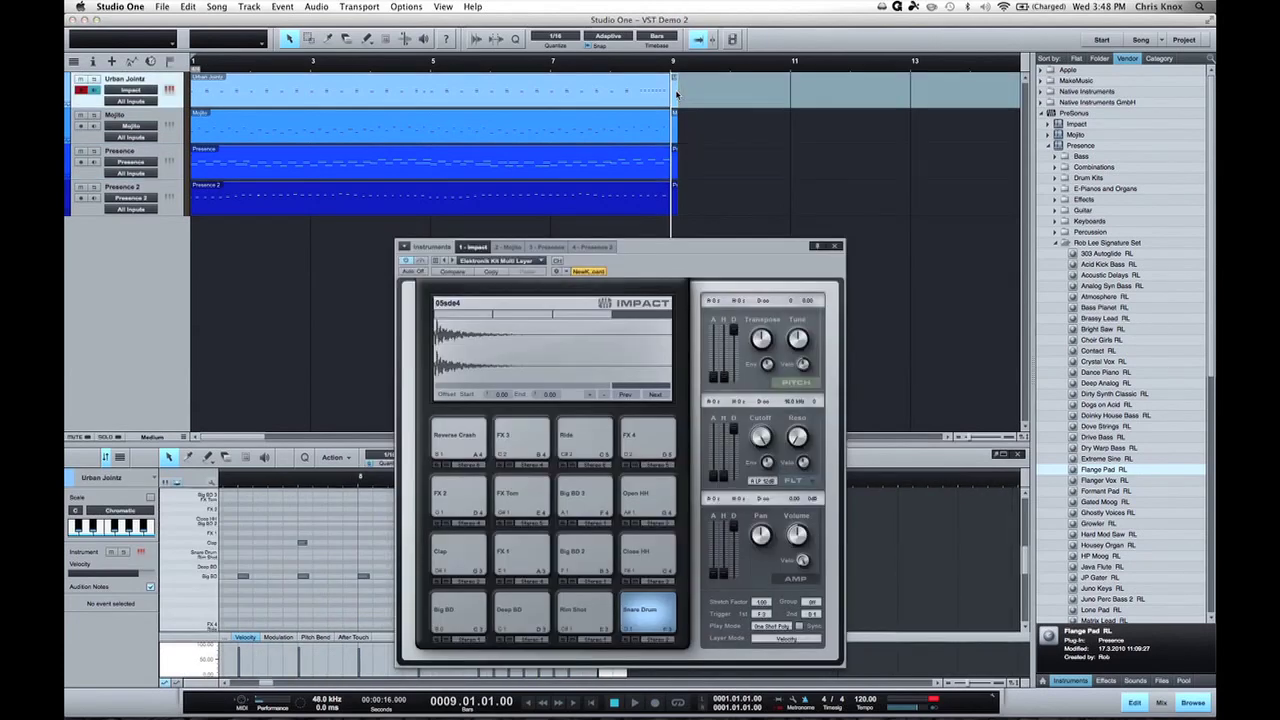
key(Down)
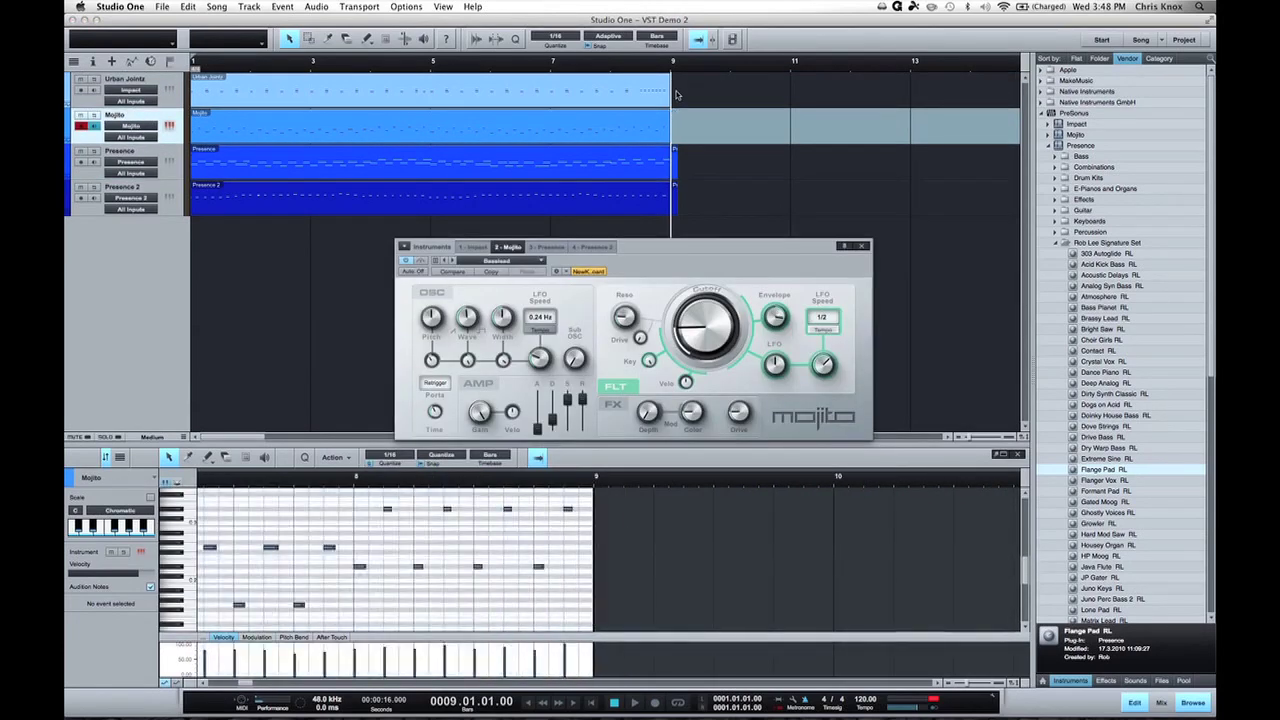
key(Down)
key(Down)
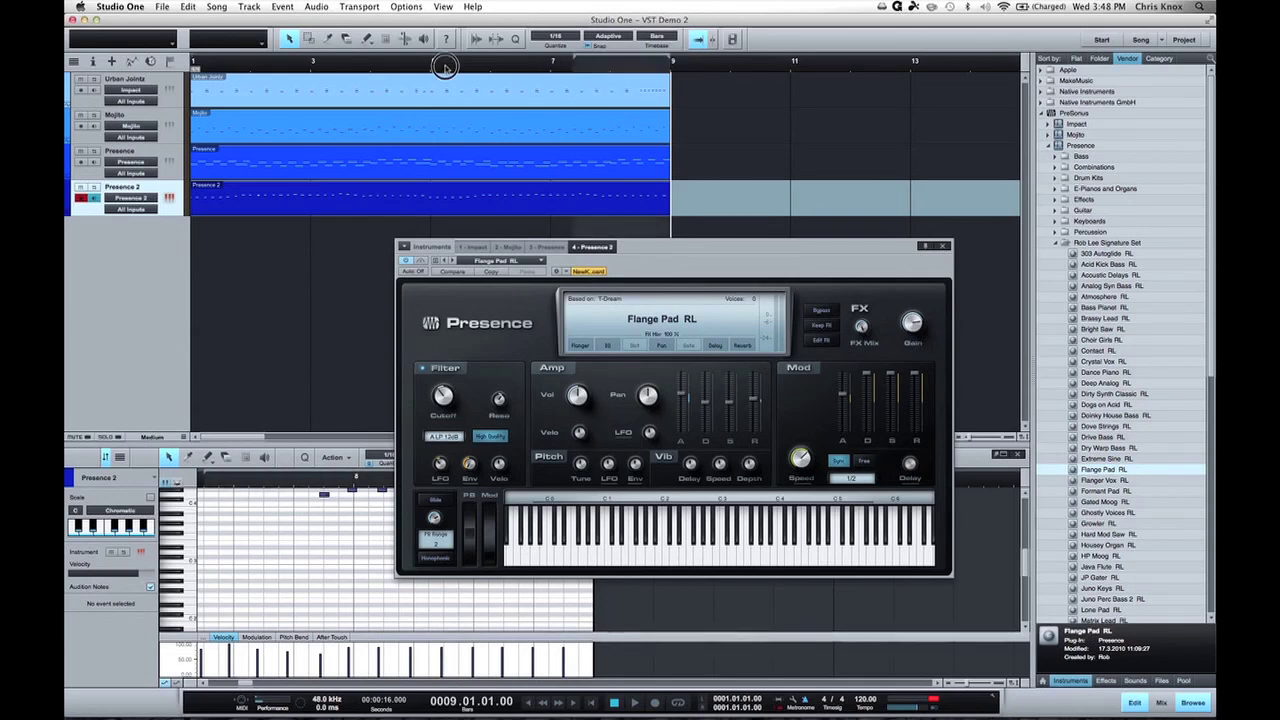
key(comma)
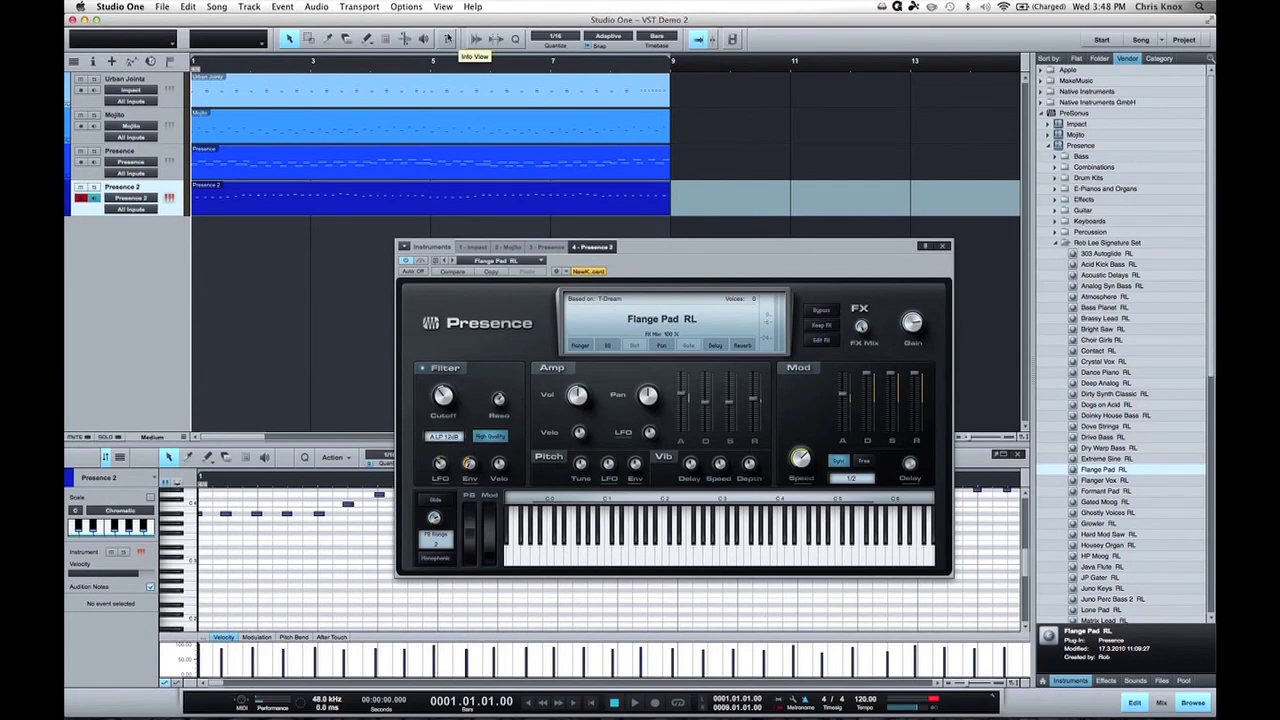
Play the four-track song from bar 1 to hear the Flange Pad with drums and bass.
key(space)
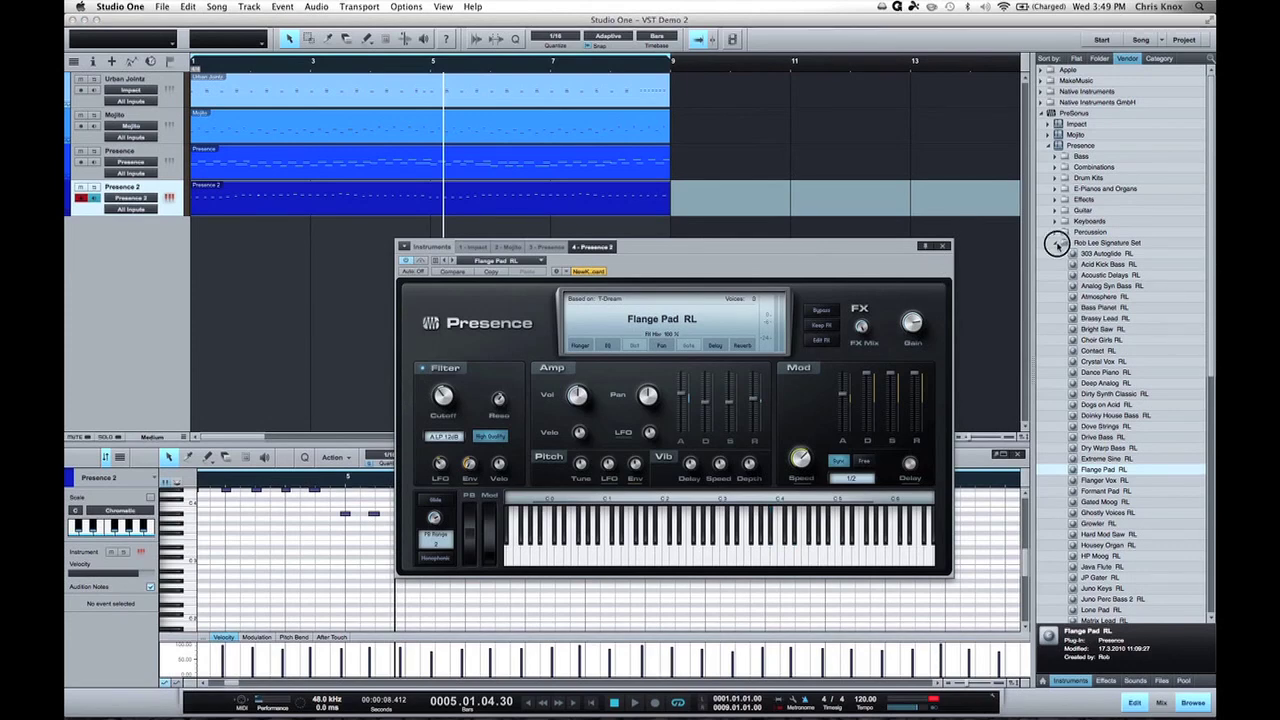
Create a Presence 3 track and load Kirk Lead from Synth Session > Leads.
click(1057, 243)
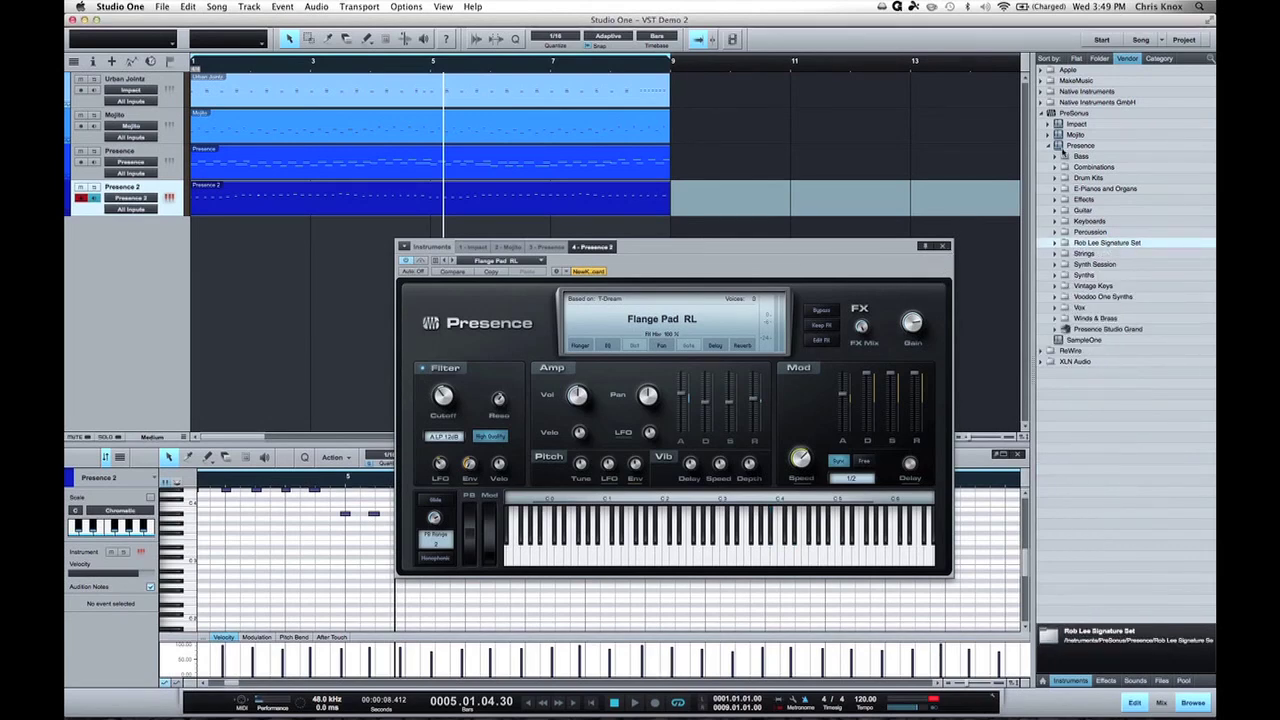
drag(1072, 147, 264, 233)
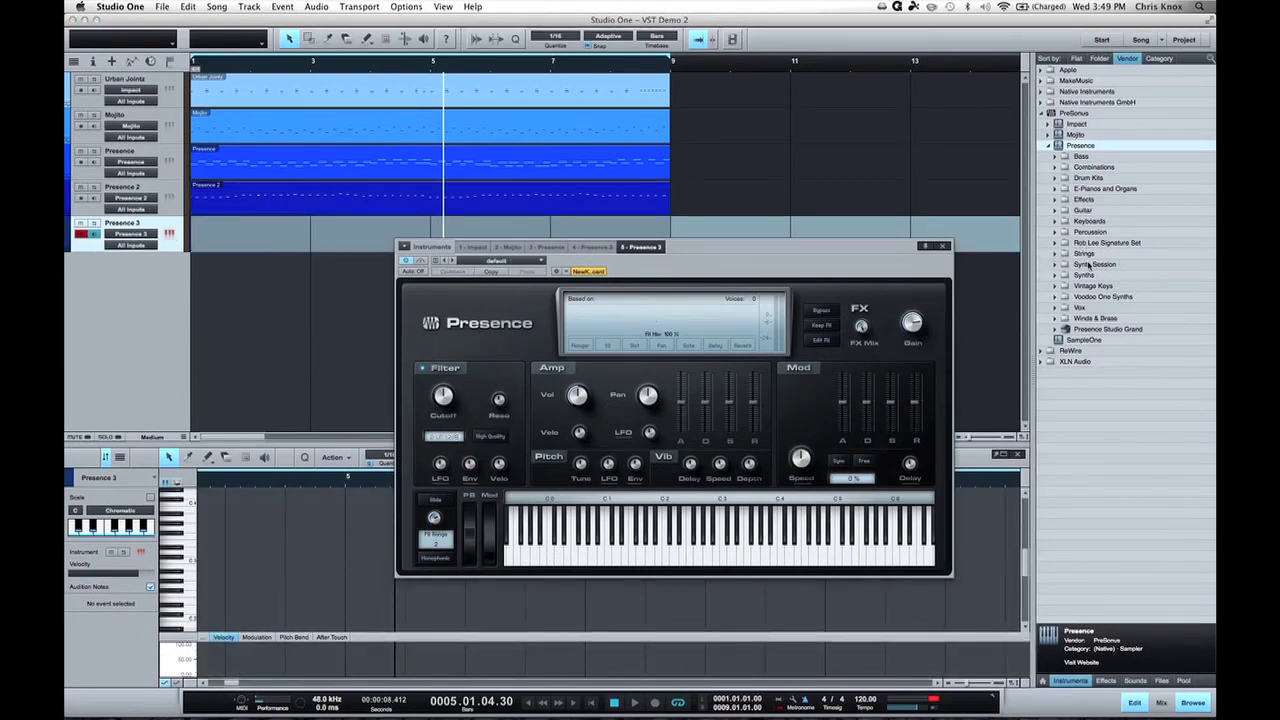
click(1055, 275)
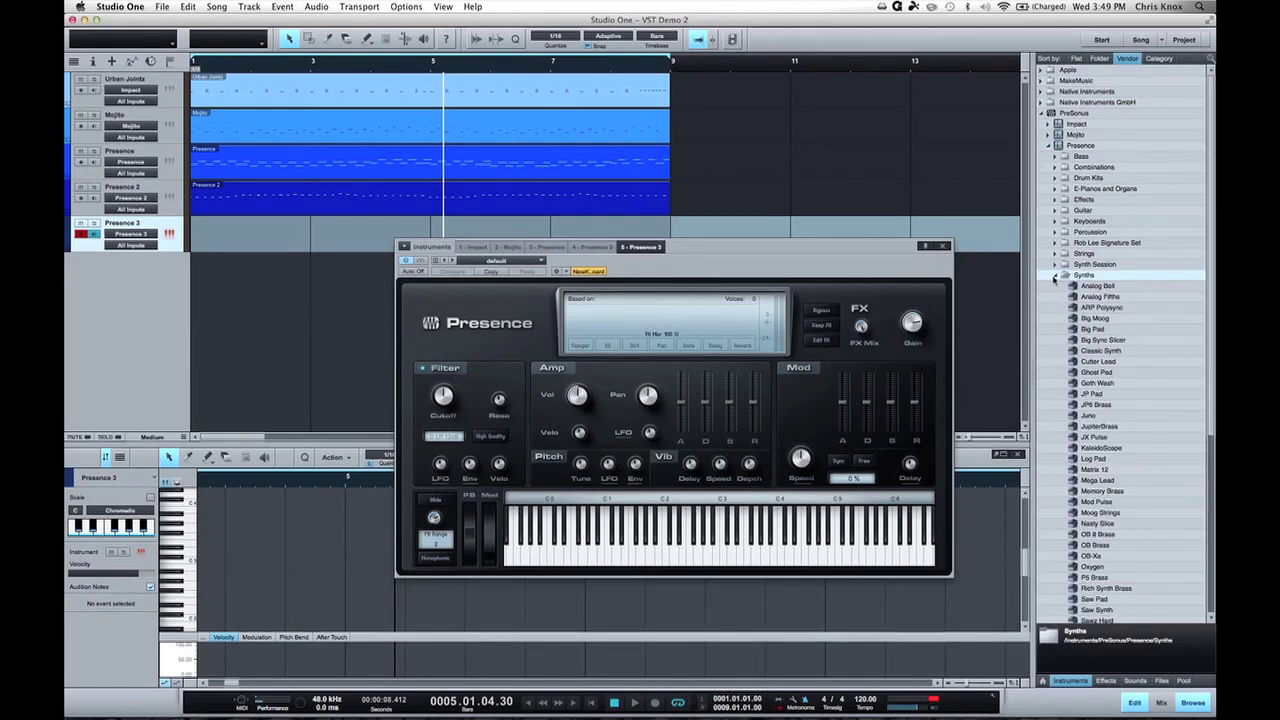
click(1055, 275)
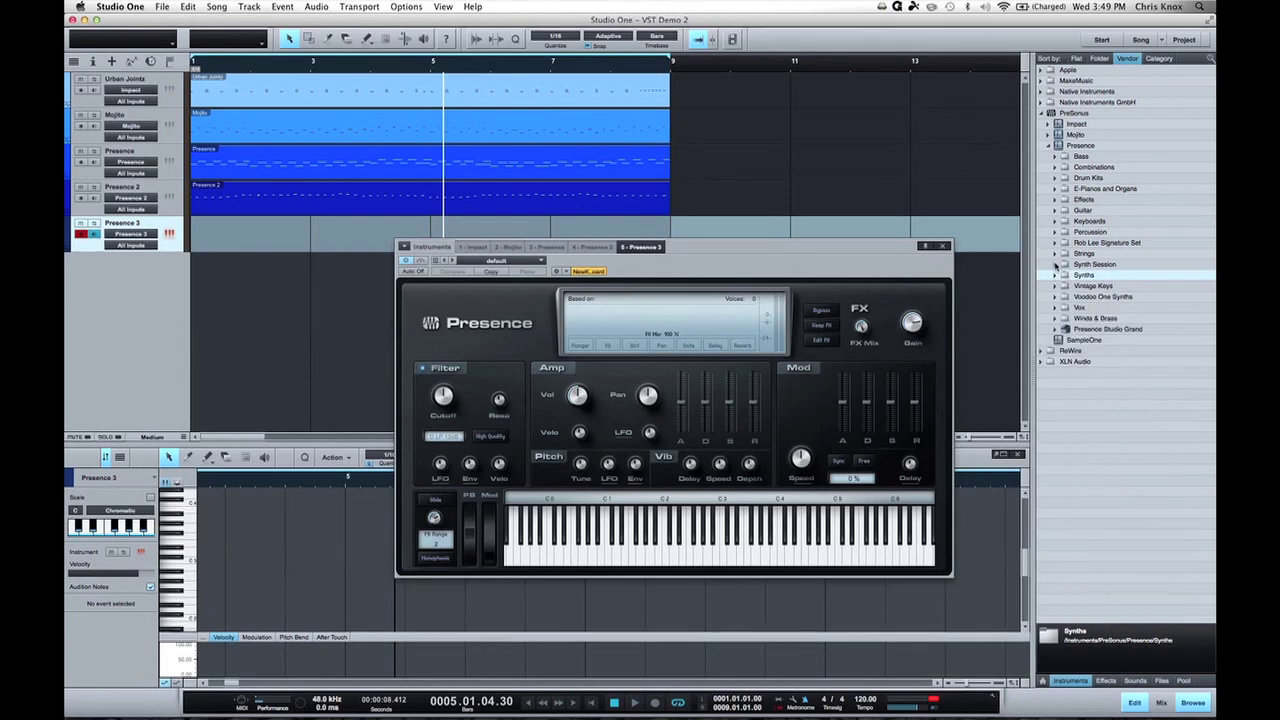
click(1055, 265)
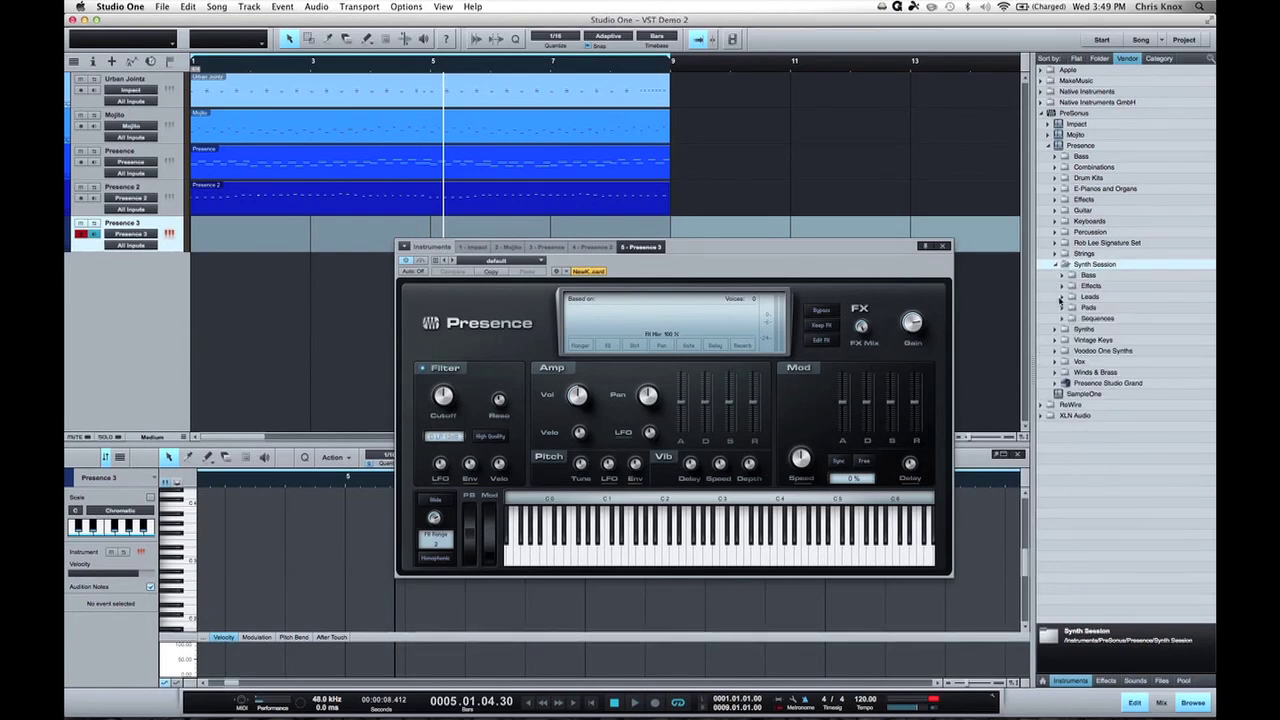
click(1061, 297)
scroll(1068, 307, down, 10)
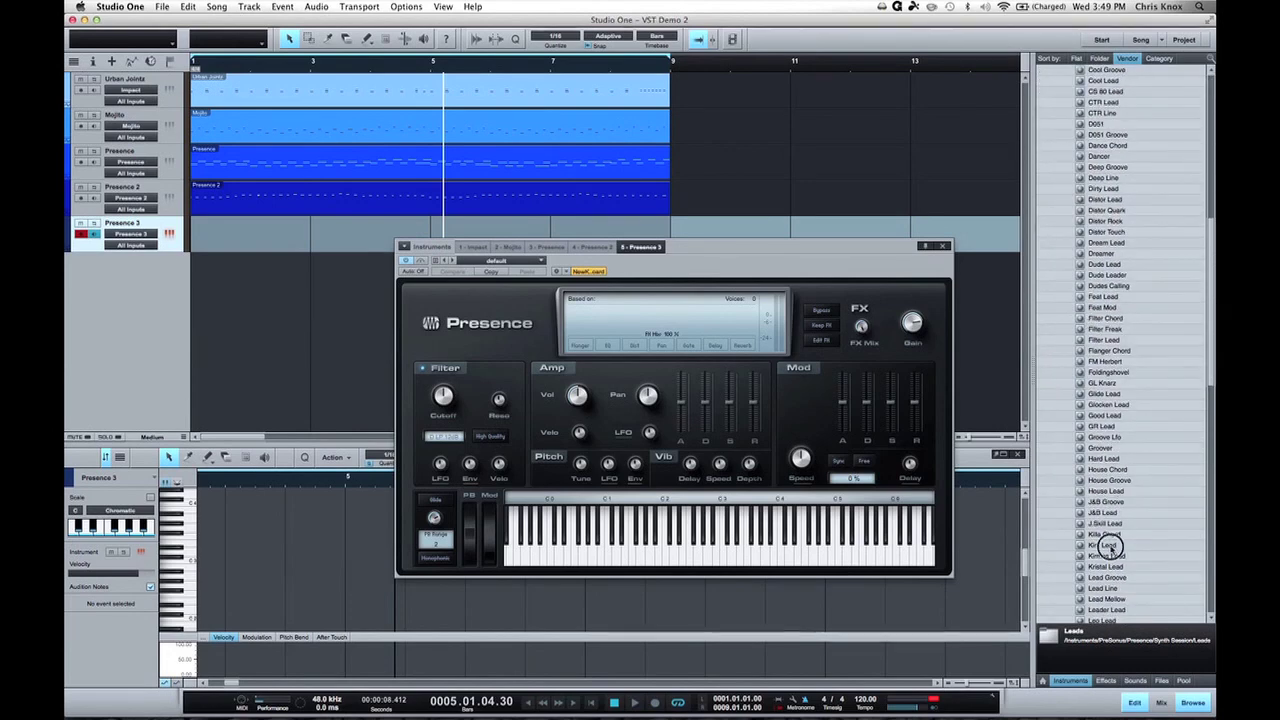
click(1109, 545)
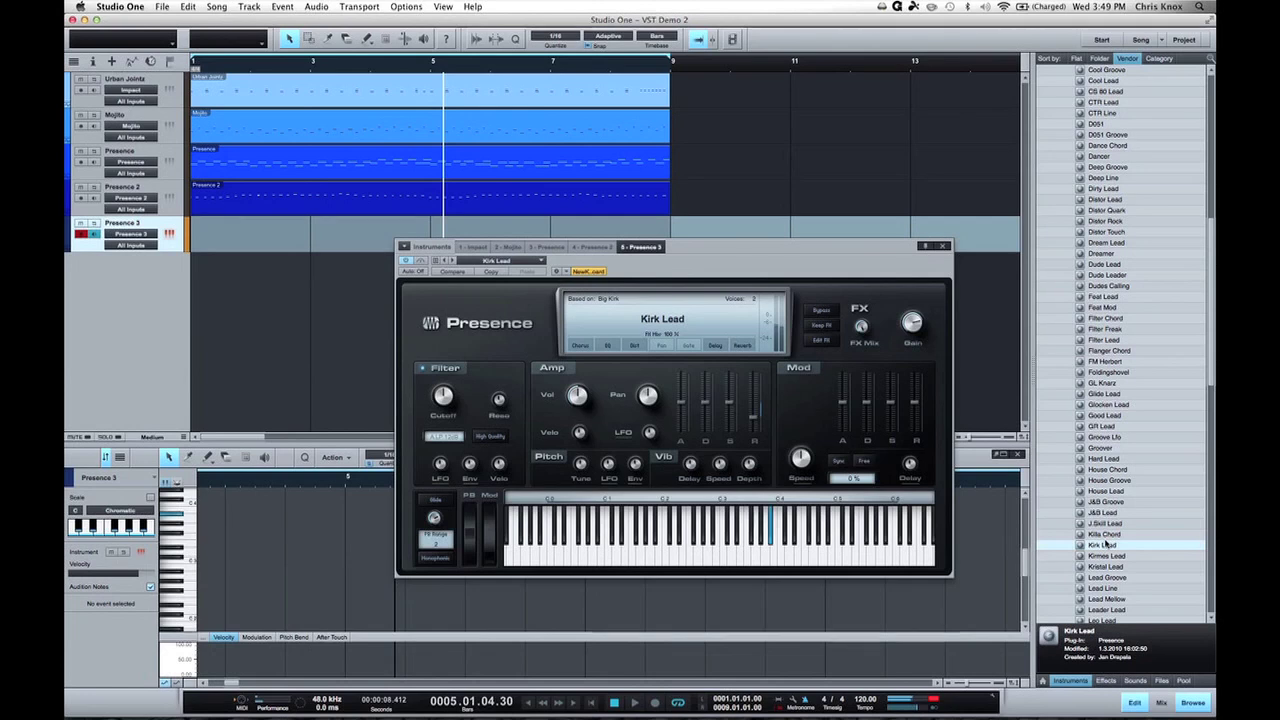
Return to bar 1 and record an eight-bar Kirk Lead part up to bar 9.
key(comma)
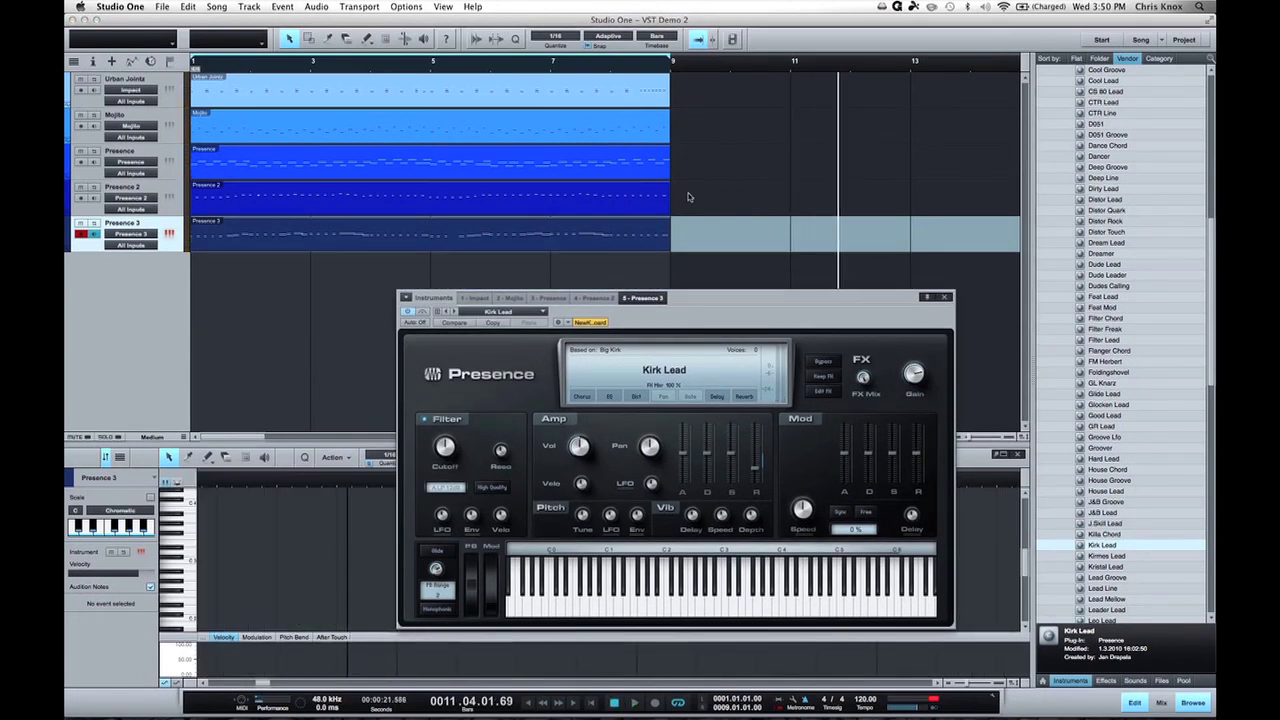
Close the Presence window, select the Presence 2 and 3 events, and play from bar 1.
click(944, 298)
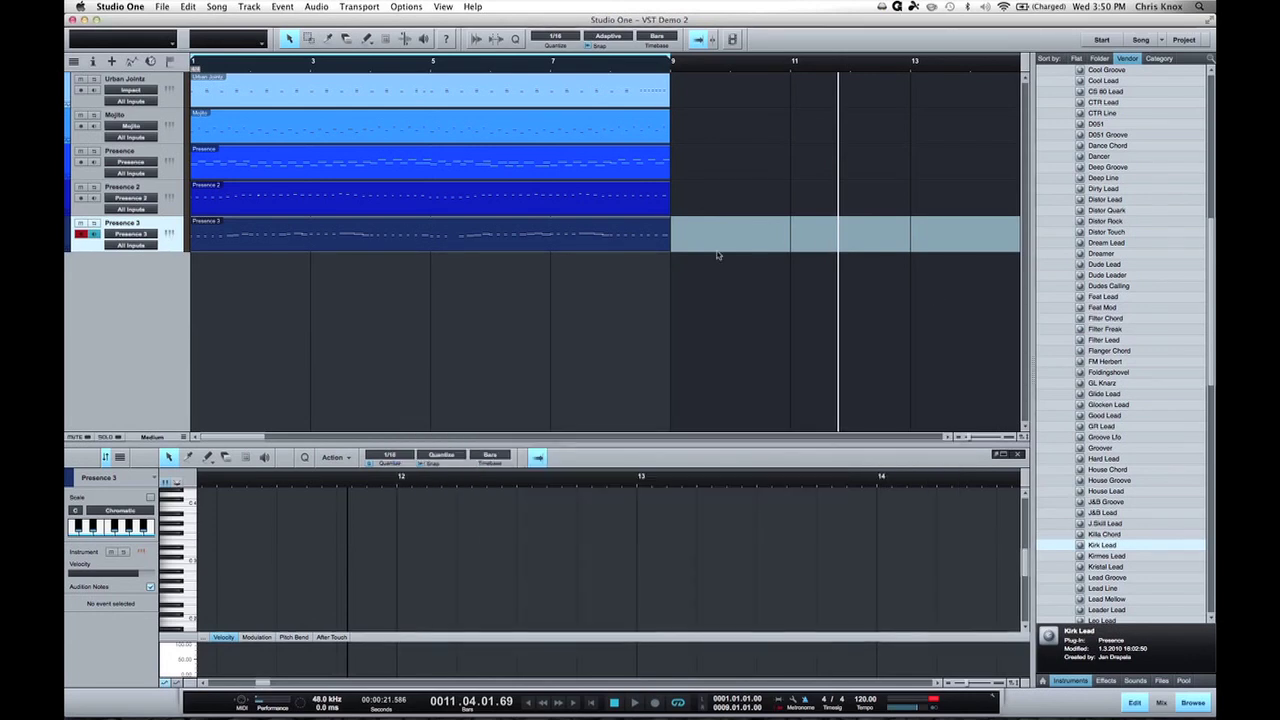
drag(753, 323, 193, 203)
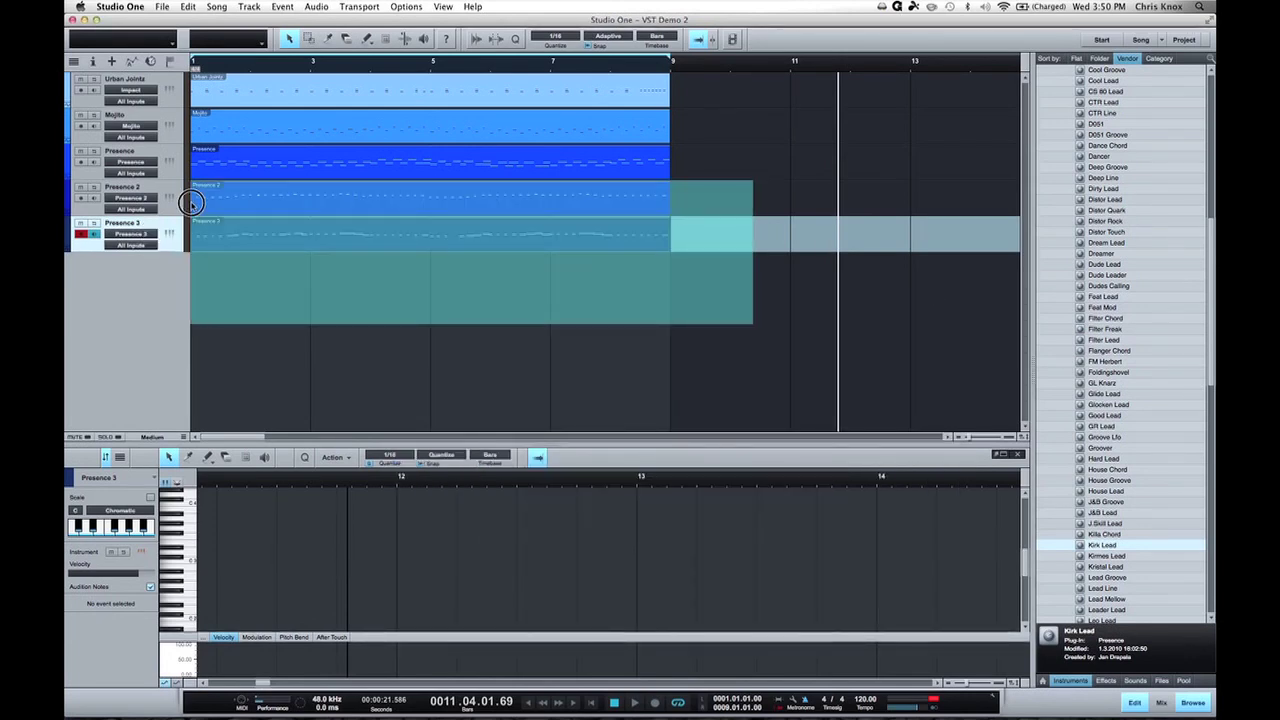
drag(68, 205, 68, 205)
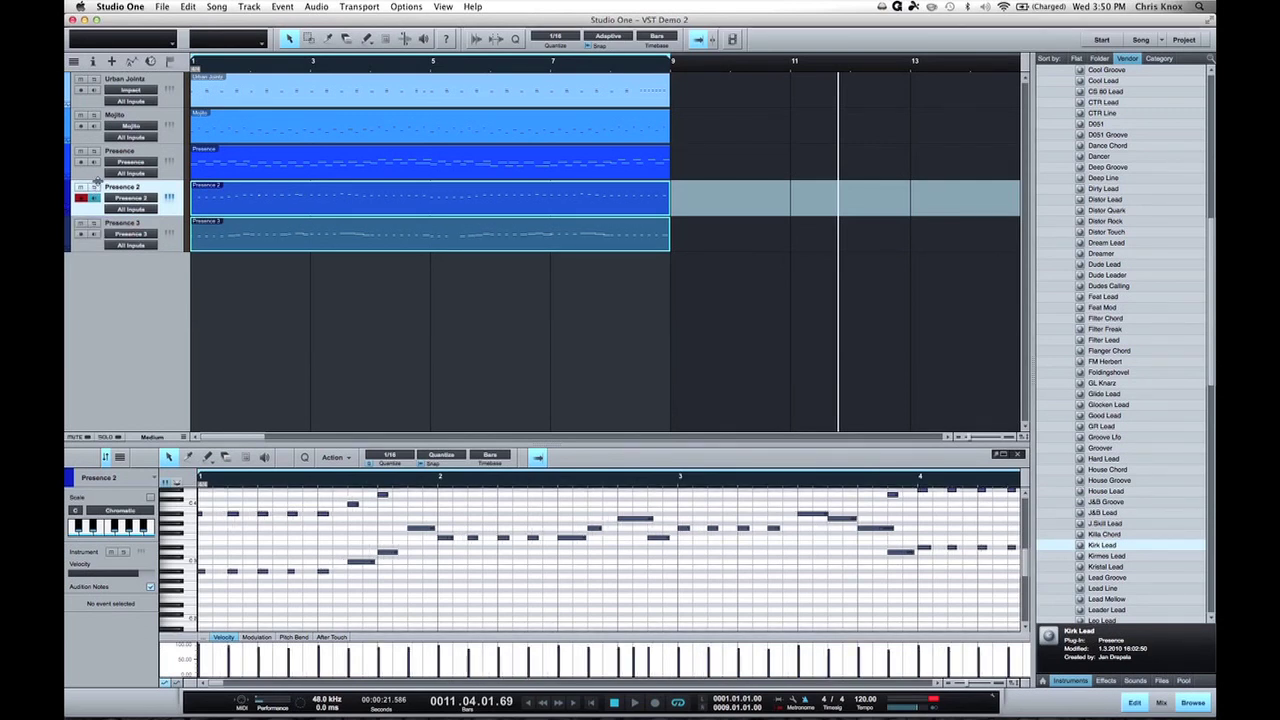
key(space)
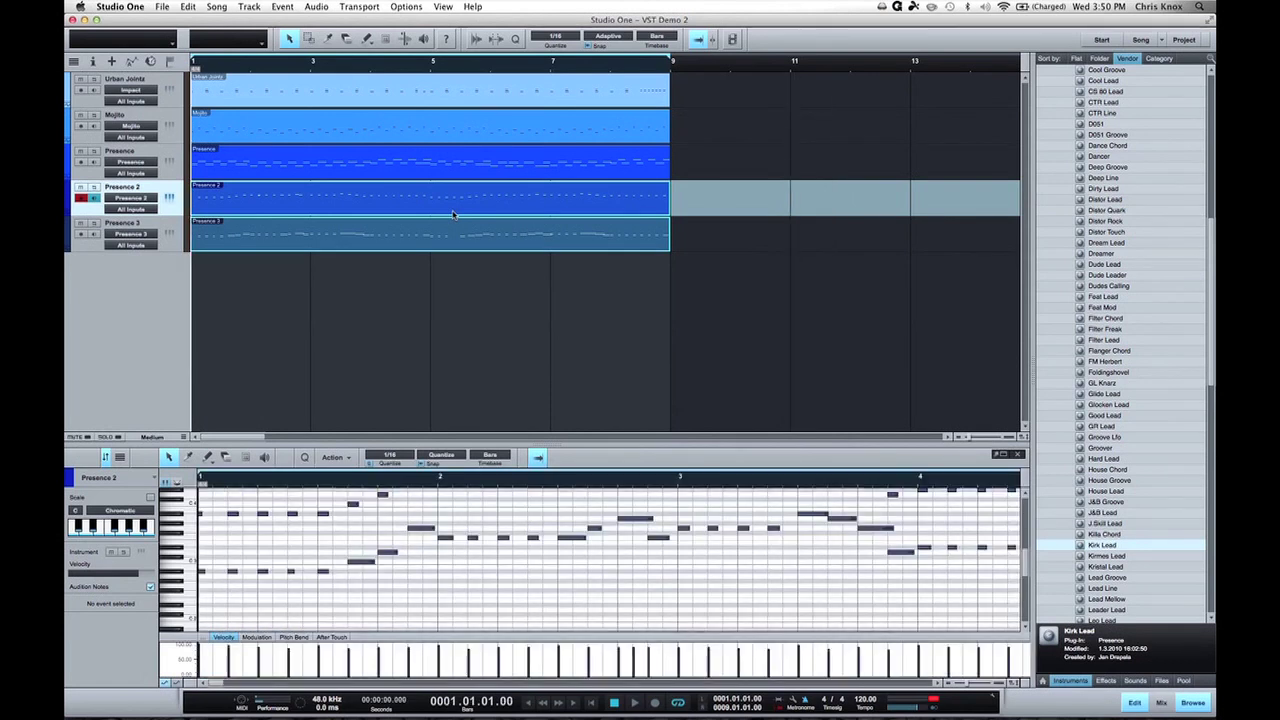
key(space)
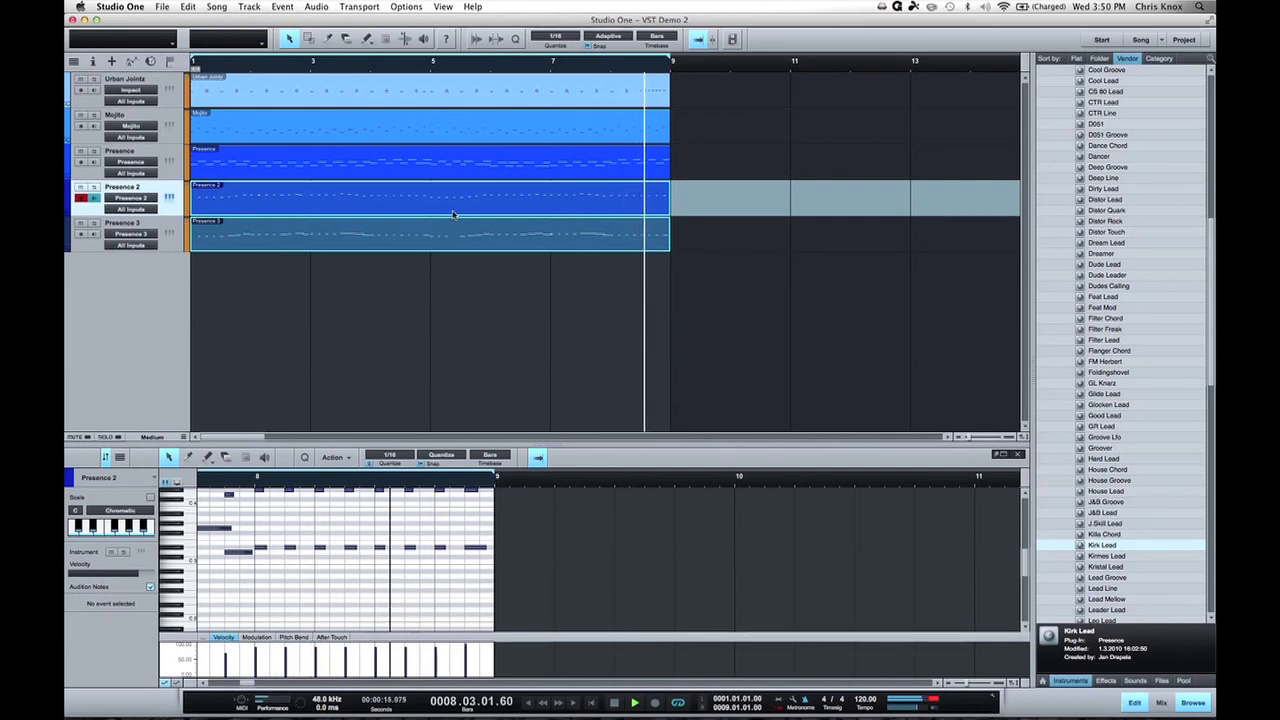
click(474, 283)
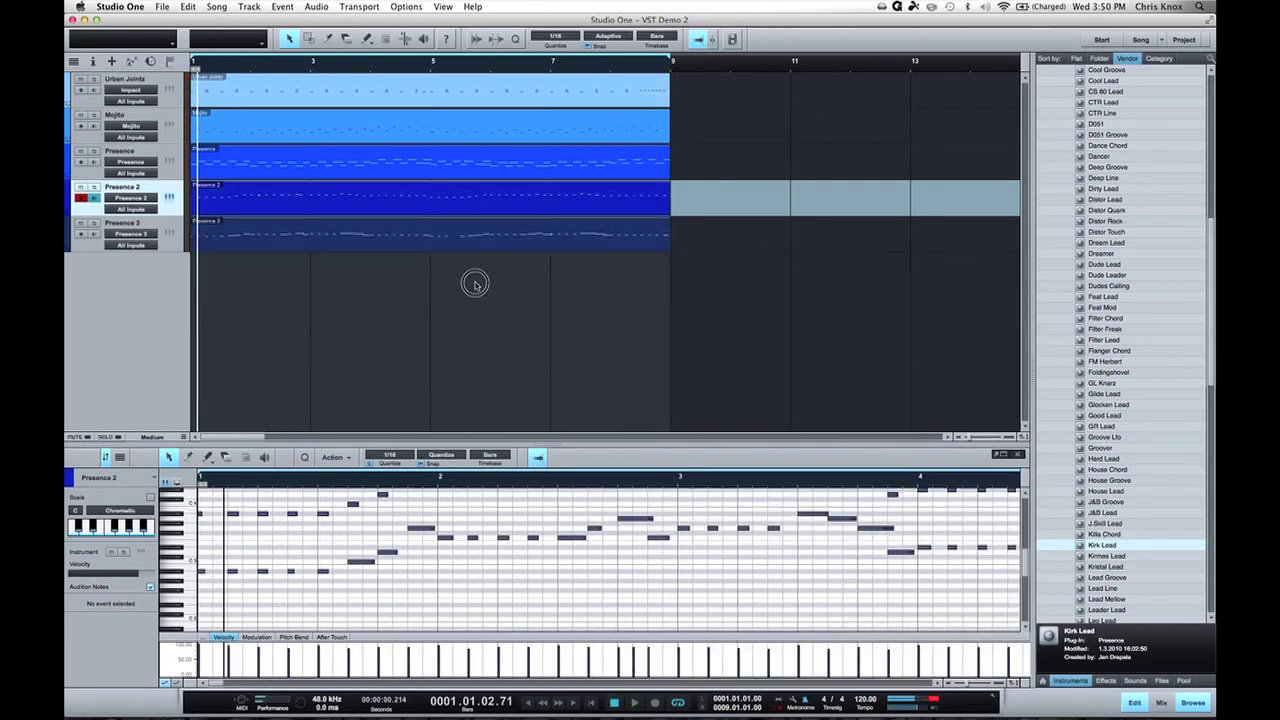
Copy an A#2 note in the Presence 3 lead part to a later beat and play it back.
click(456, 238)
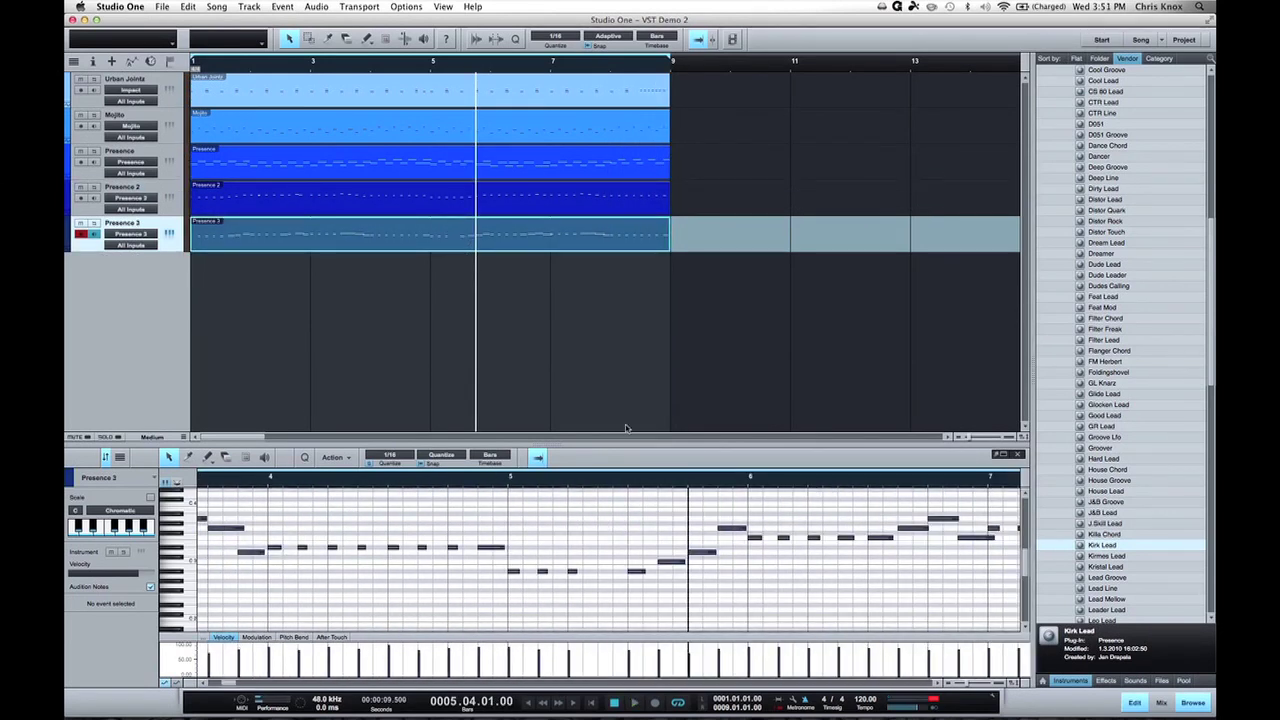
click(571, 572)
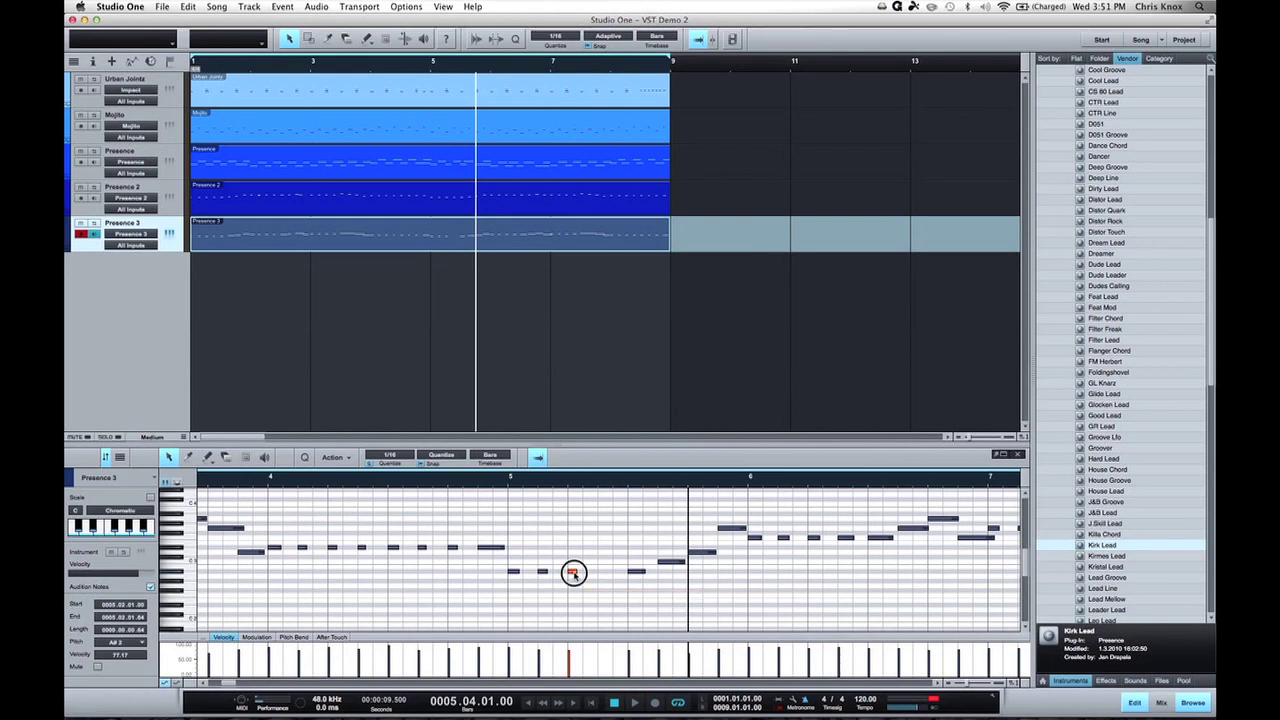
drag(580, 573, 608, 578)
key(space)
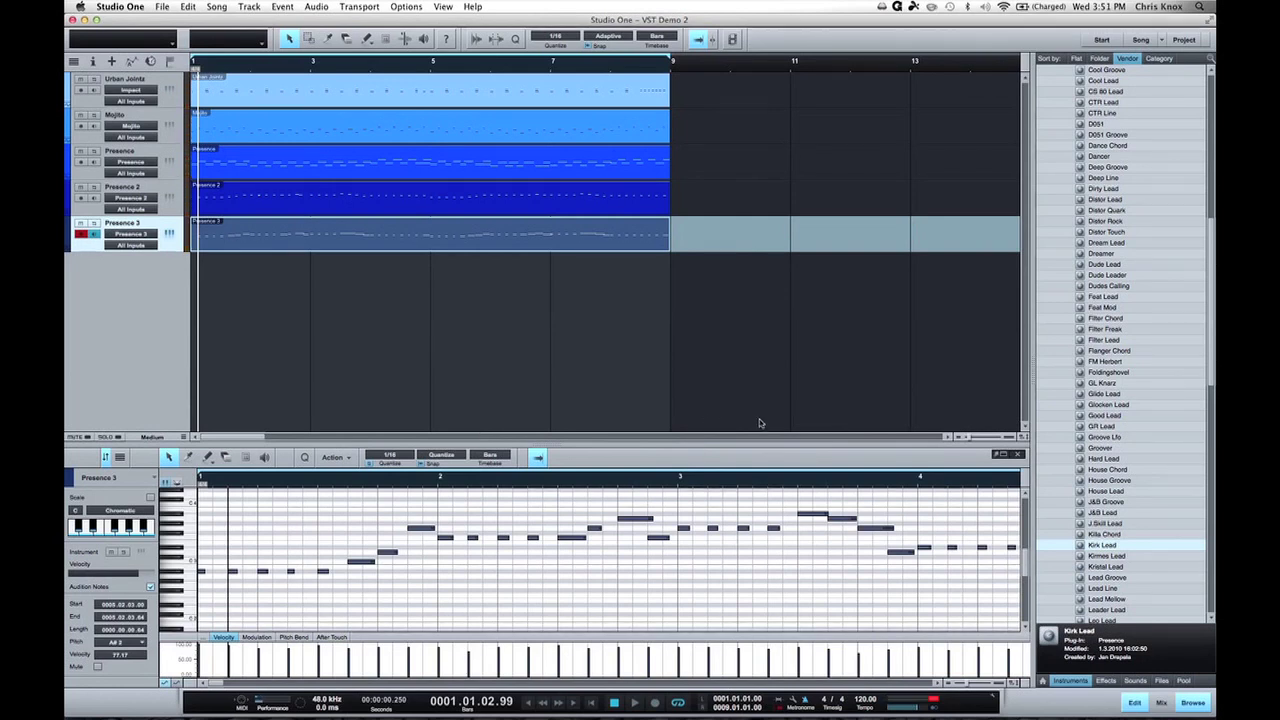
Close the note editor and browser, select Urban Jointz, and show the mixer console.
click(1135, 704)
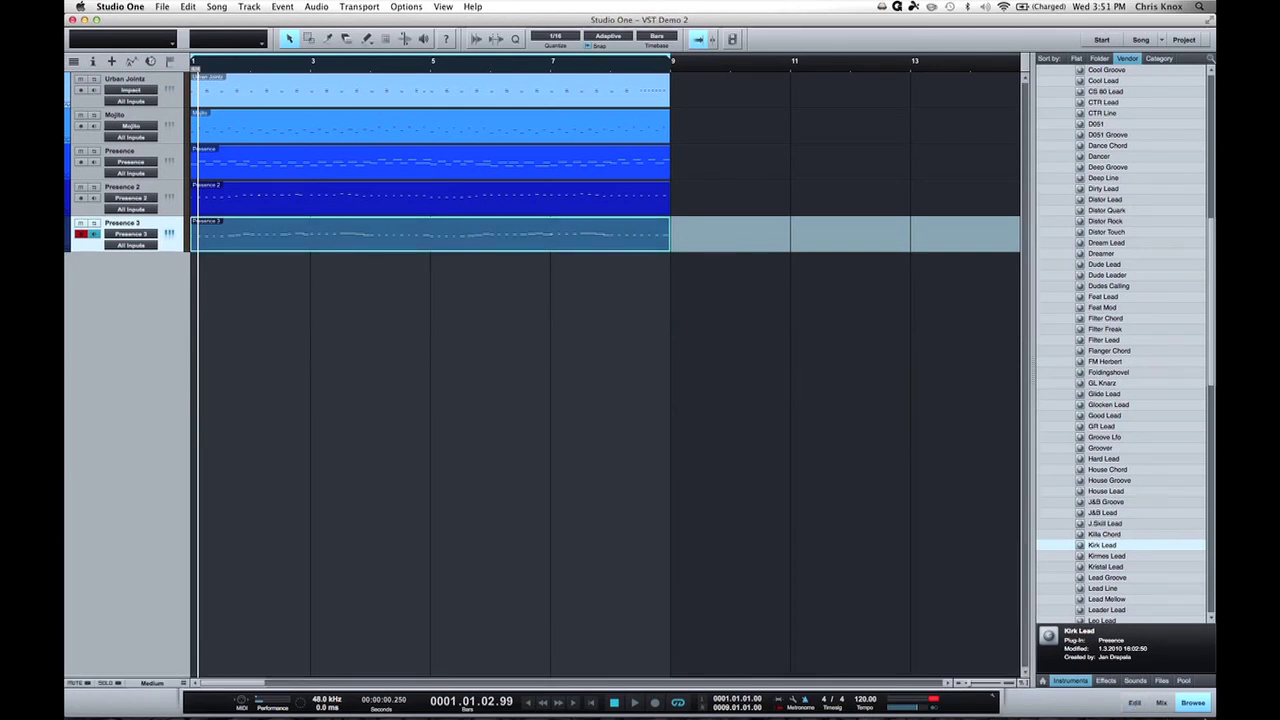
click(1195, 703)
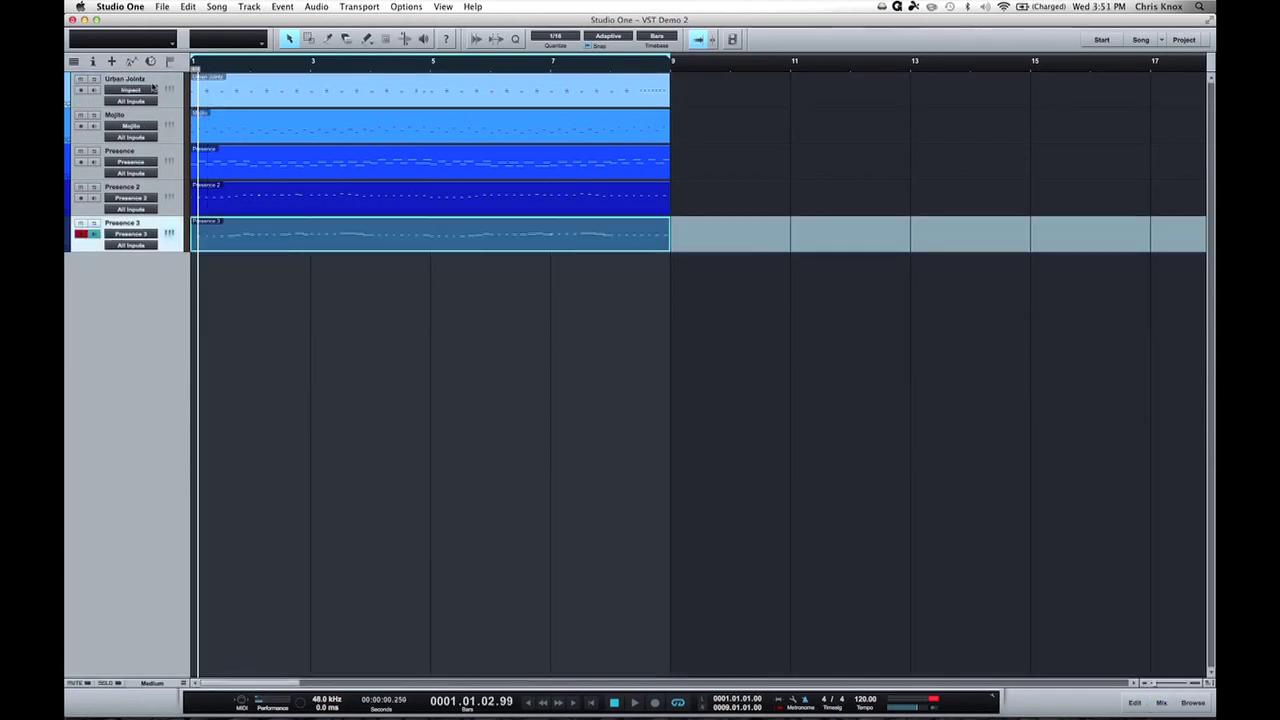
click(132, 79)
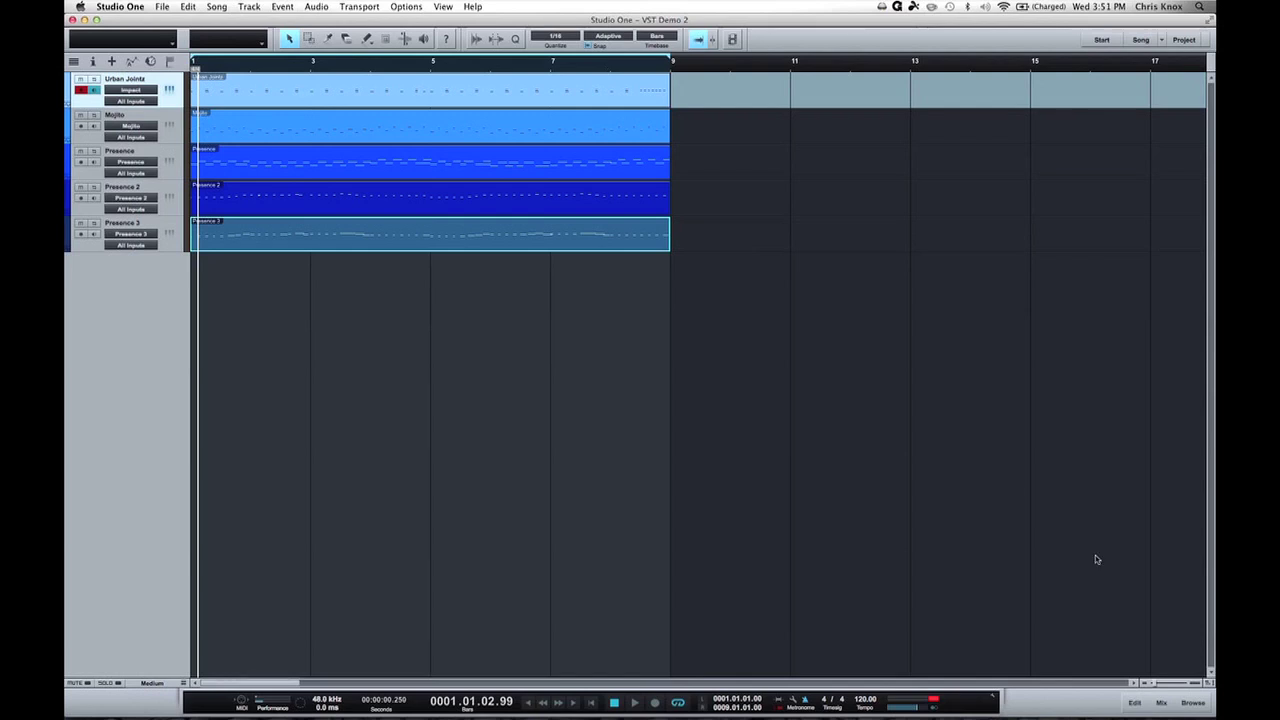
click(1161, 704)
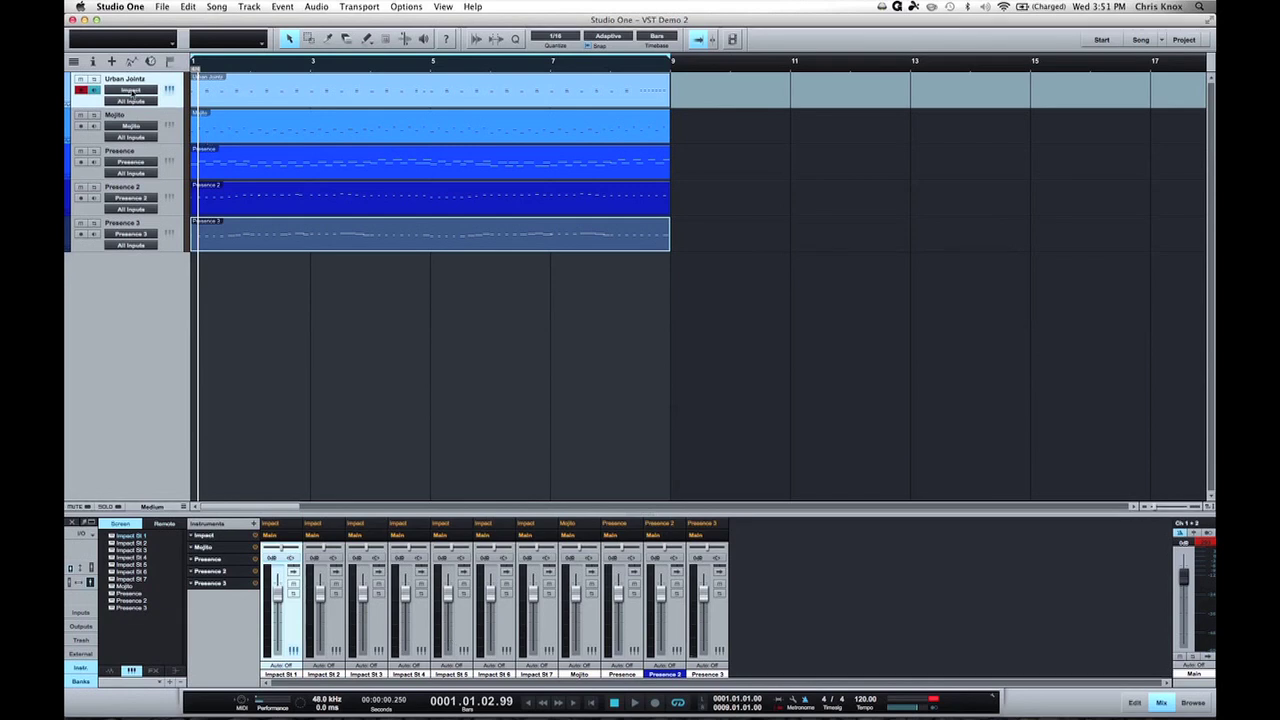
Play the whole arrangement with the mixer showing, then stop playback.
key(space)
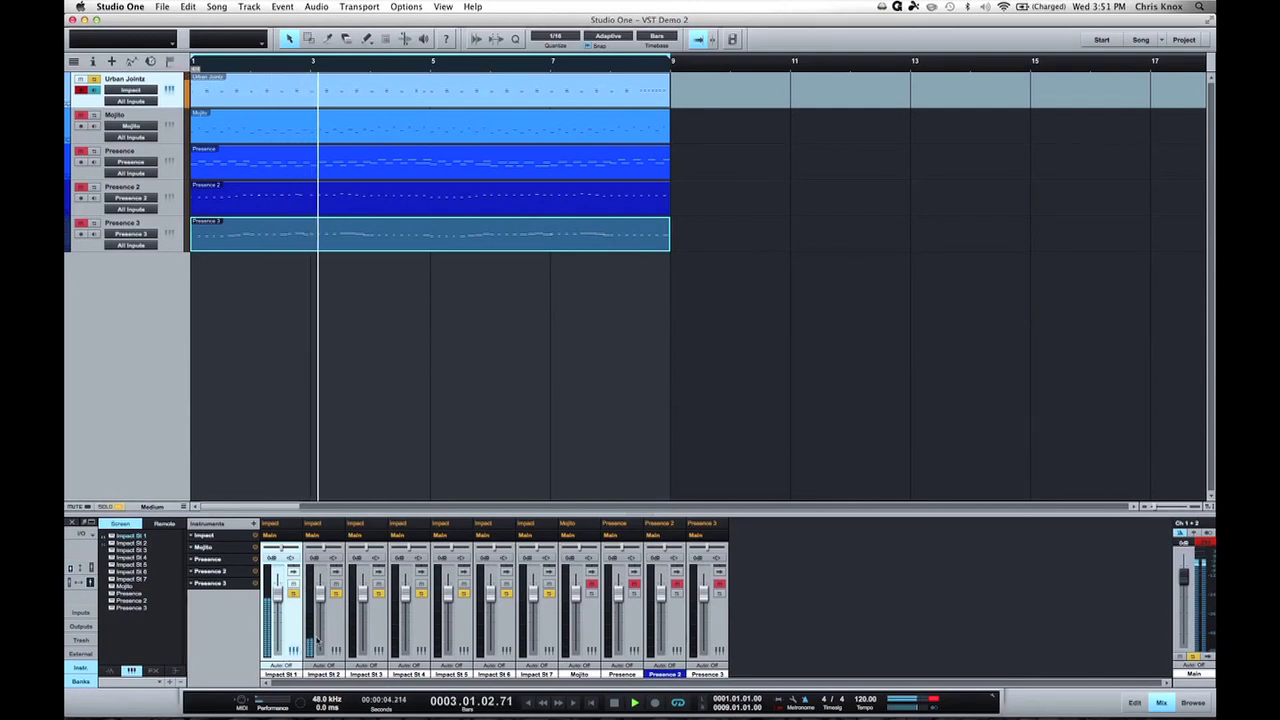
key(space)
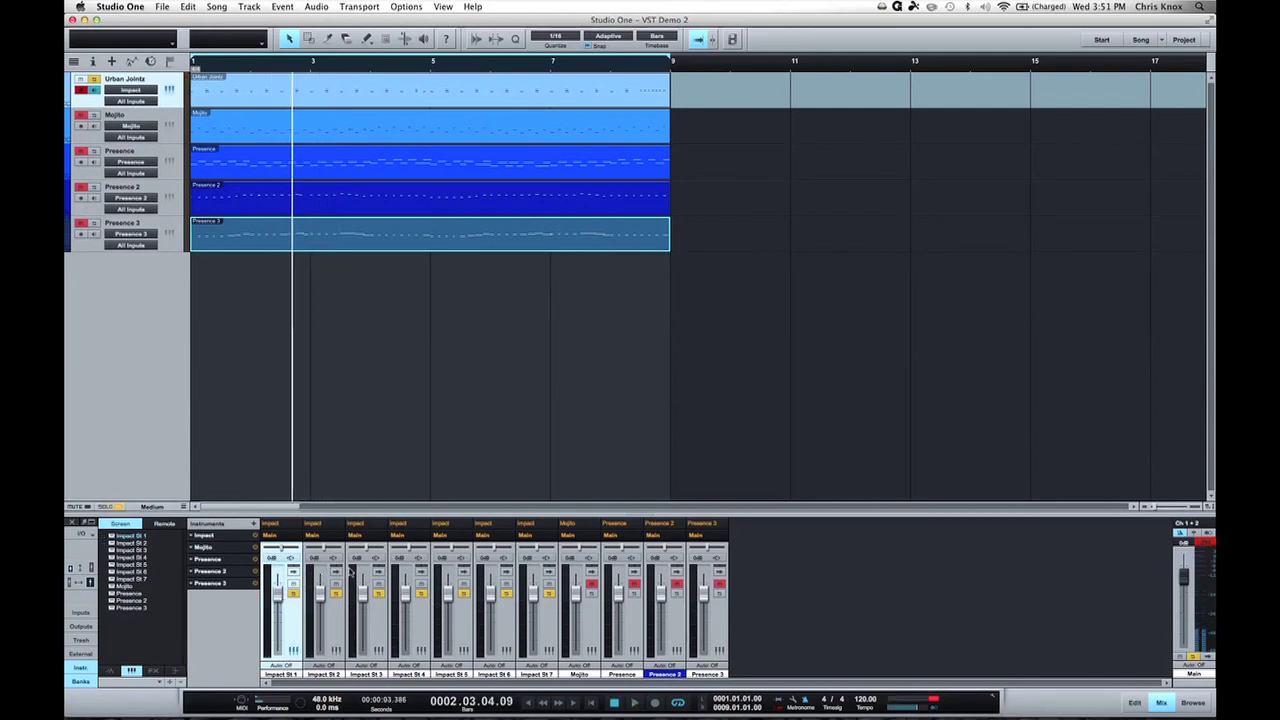